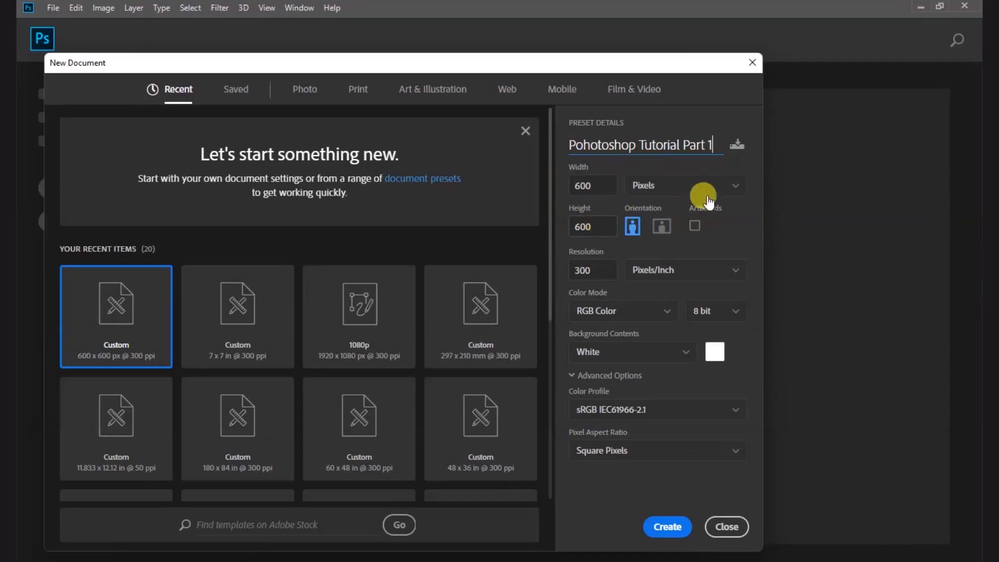
# - Check the units available for the document width, keep Pixels, and select the height value
pyautogui.click(739, 188)
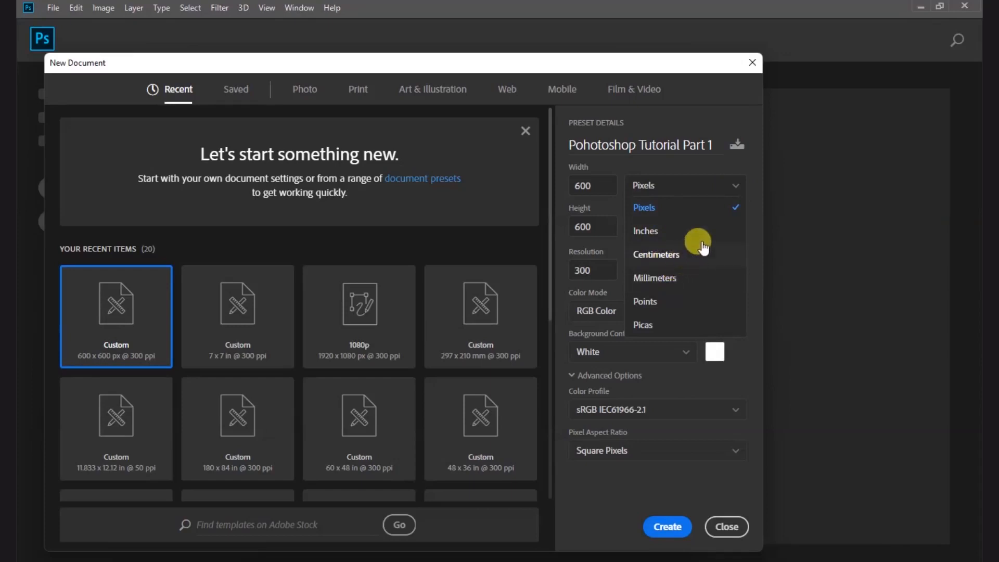
pyautogui.click(671, 206)
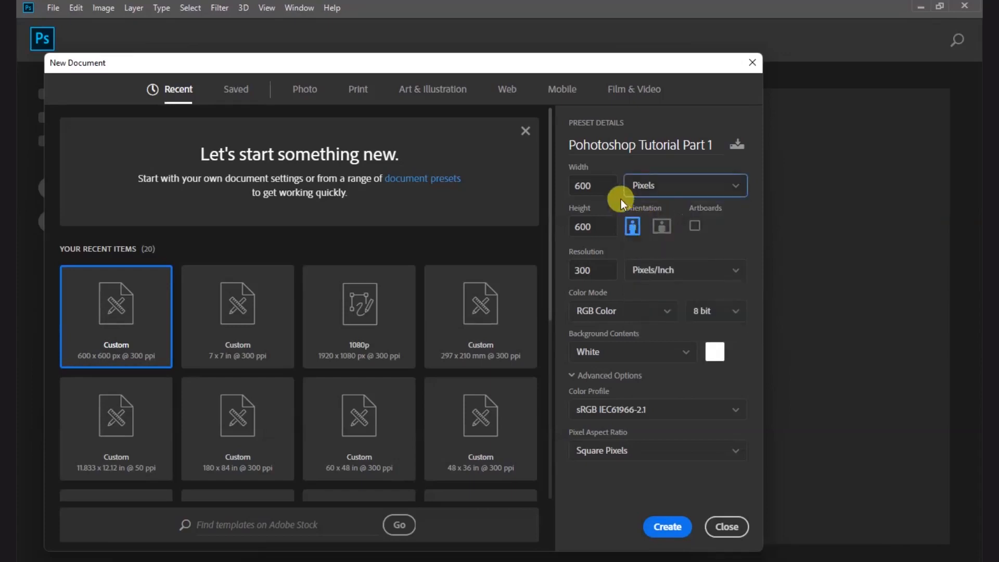
pyautogui.moveTo(591, 186); pyautogui.dragTo(569, 224)
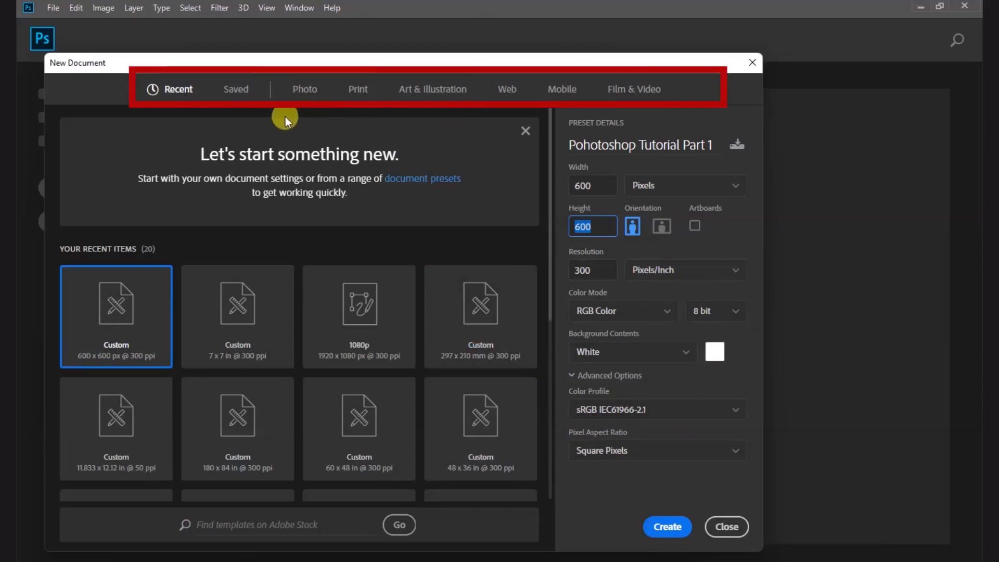
# - Try the Photo presets Landscape 2 x 3, 4 x 6 and 5 x 7, and Portrait 5 x 7
pyautogui.click(302, 90)
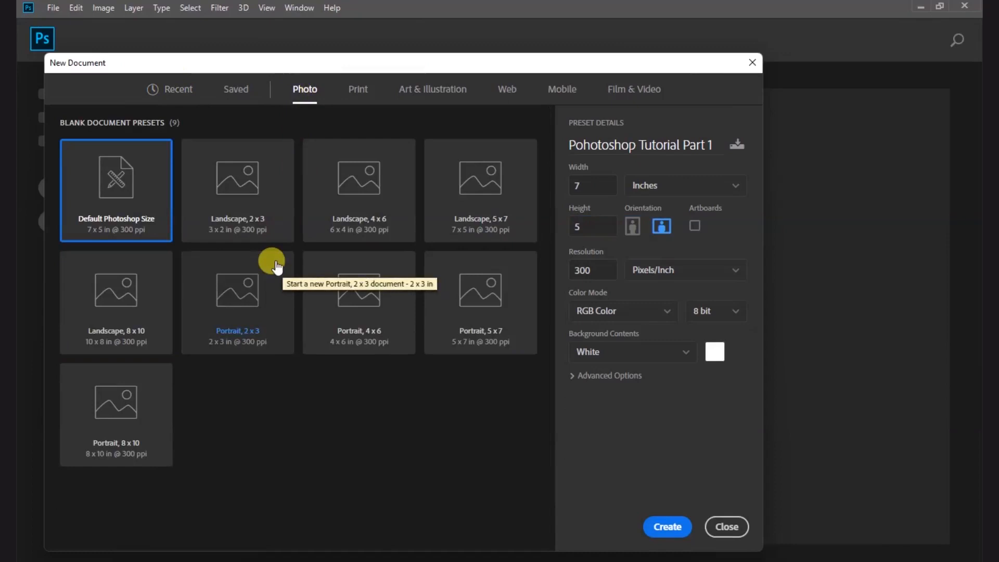
pyautogui.click(238, 190)
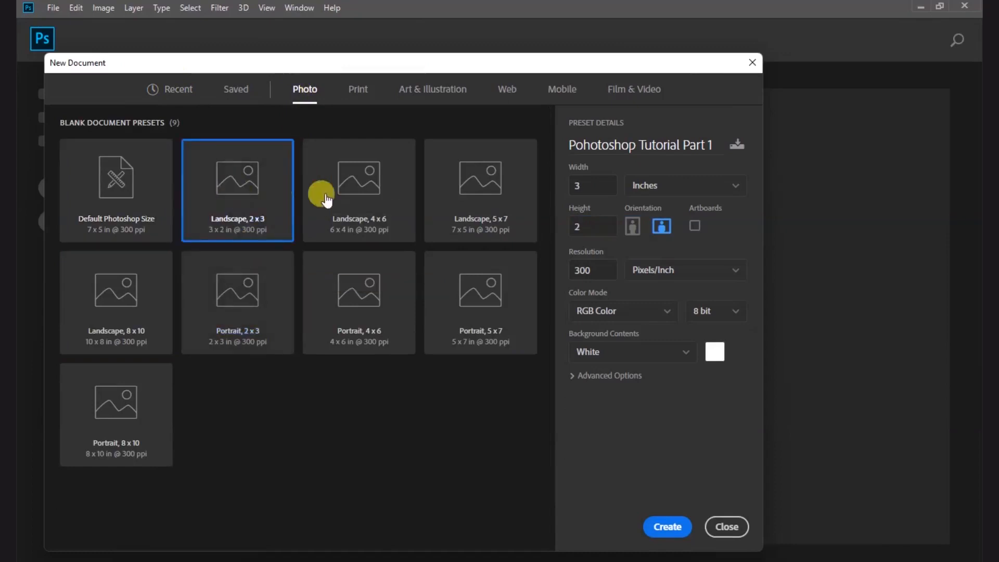
pyautogui.click(354, 180)
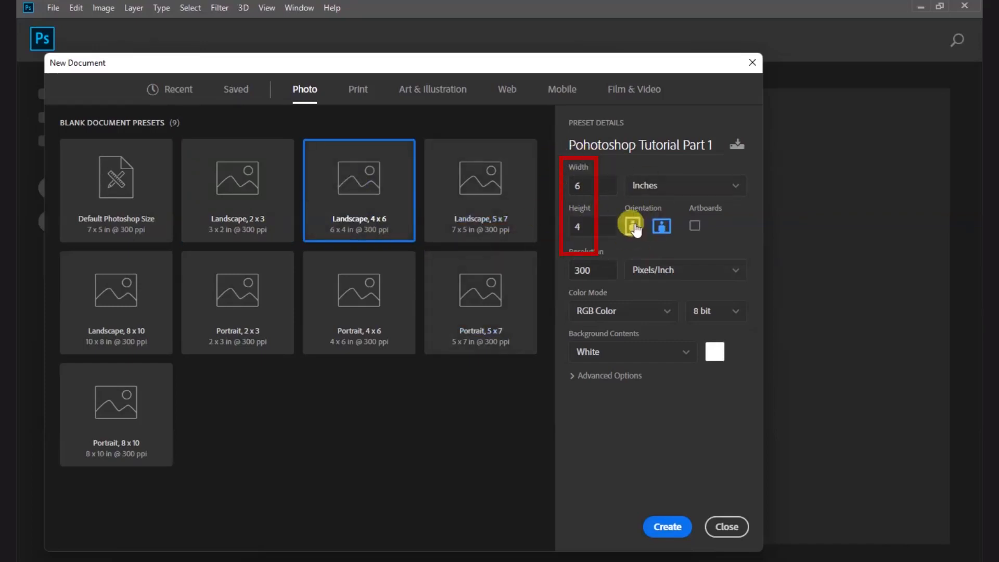
pyautogui.click(475, 184)
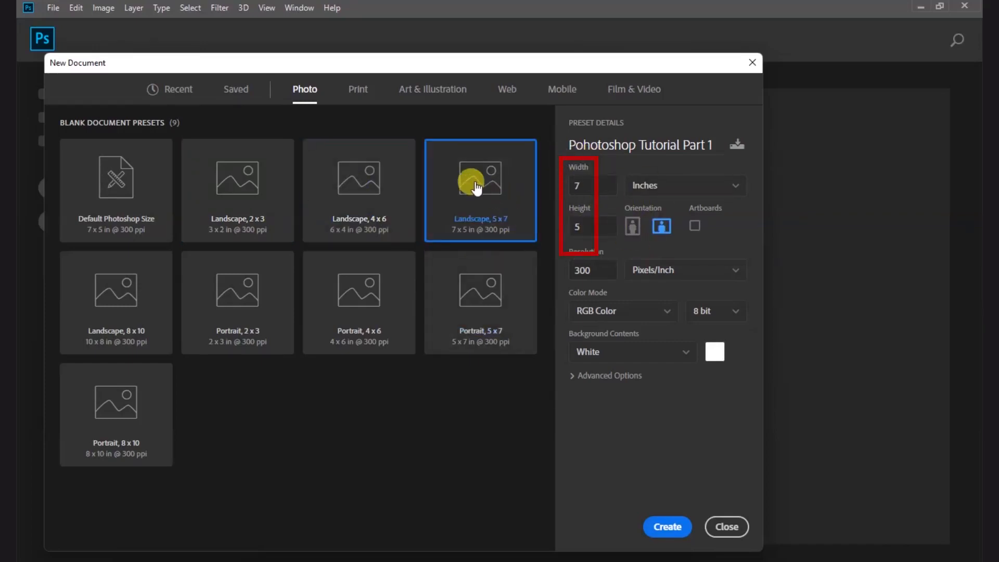
pyautogui.click(475, 307)
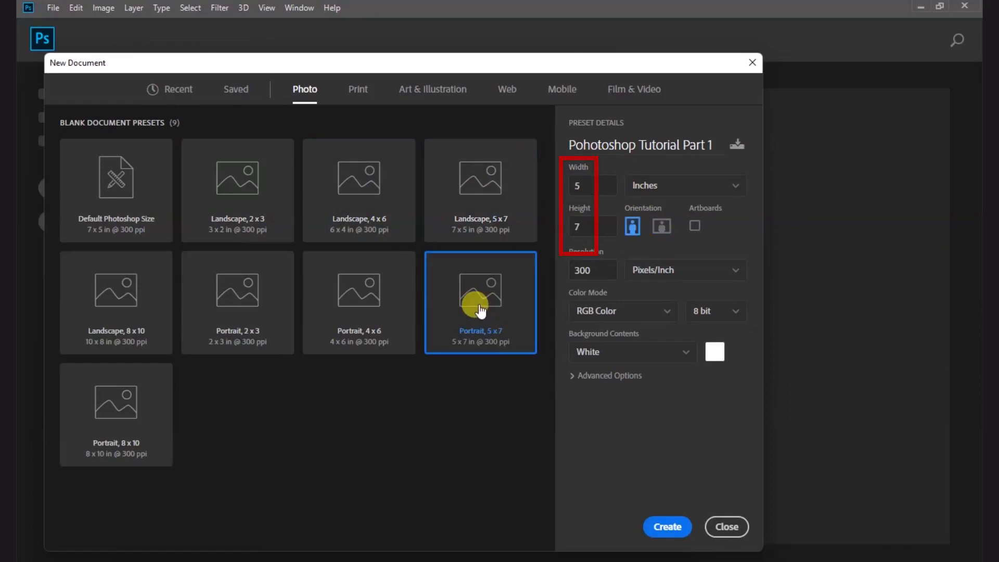
# - Create the document from the A4 print preset in landscape orientation, 297 x 210 mm at 300 pixels/inch
pyautogui.click(359, 93)
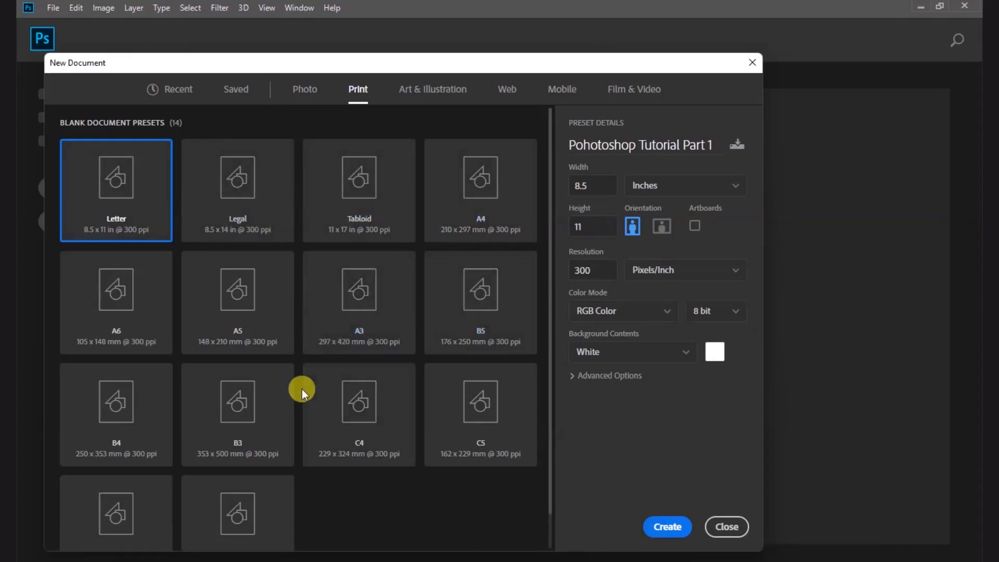
pyautogui.click(482, 193)
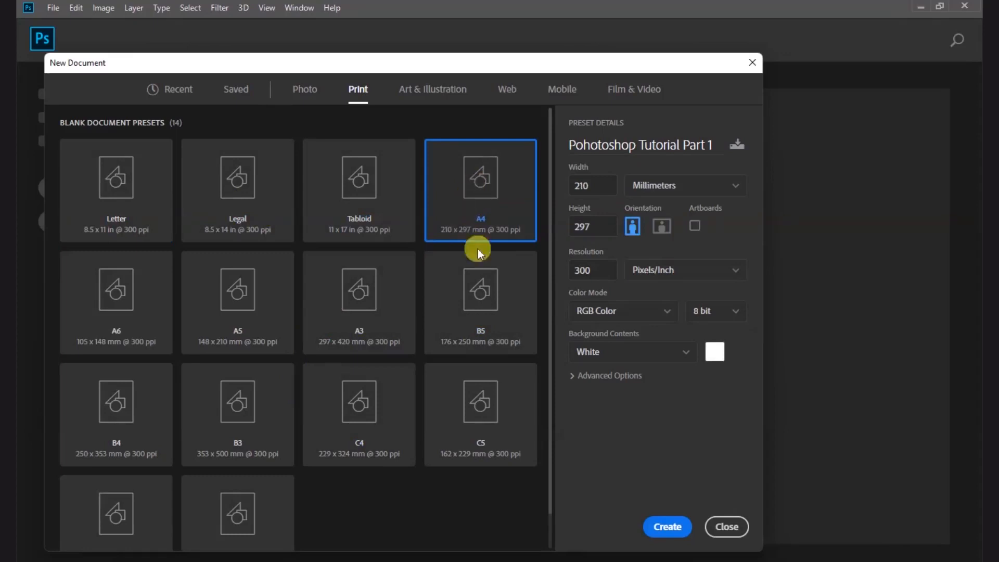
pyautogui.click(661, 229)
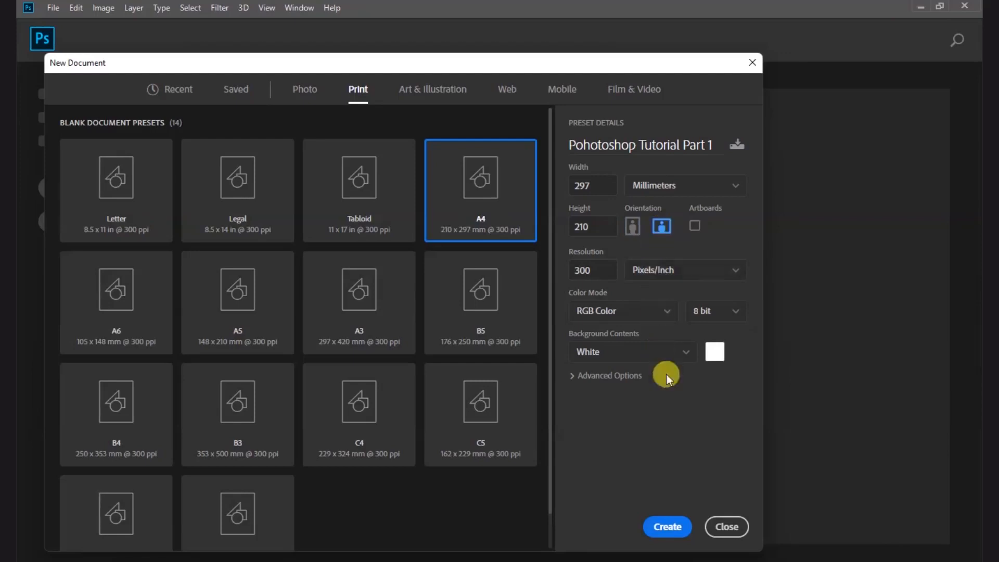
pyautogui.click(668, 528)
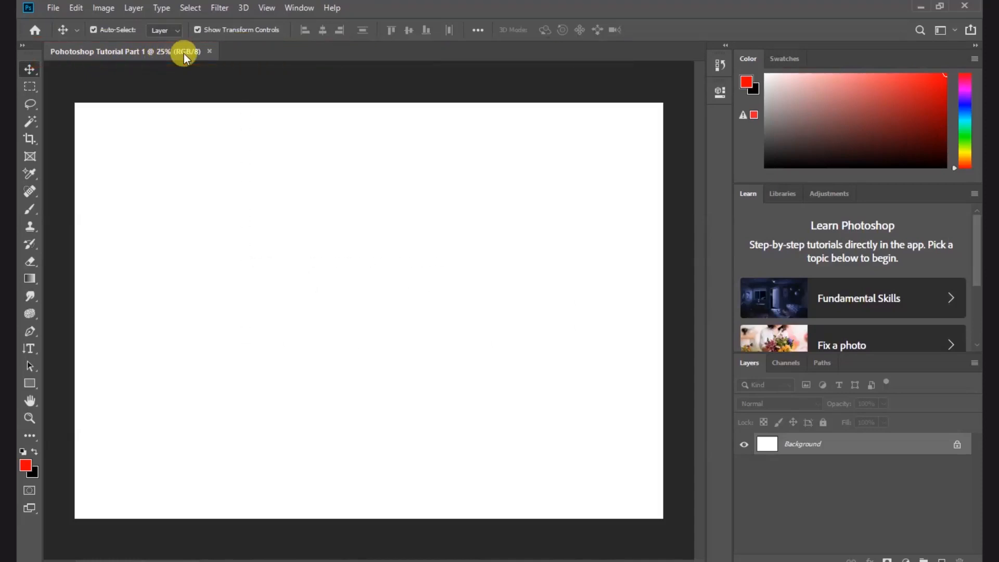
# - Switch to File Explorer and open the IMG_9887 photo in Photoshop as a separate document
pyautogui.hotkey('ctrl', '0')
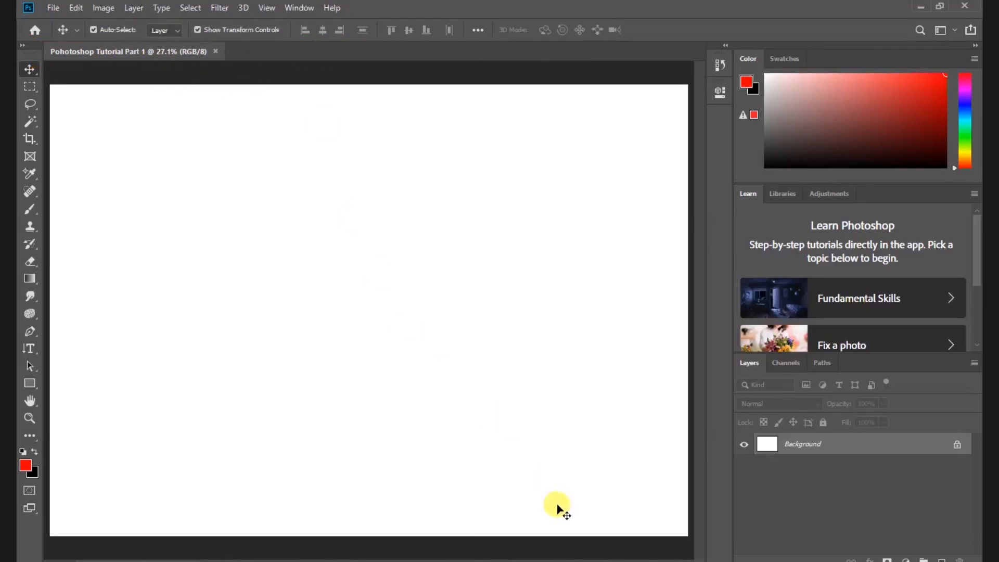
pyautogui.click(572, 560)
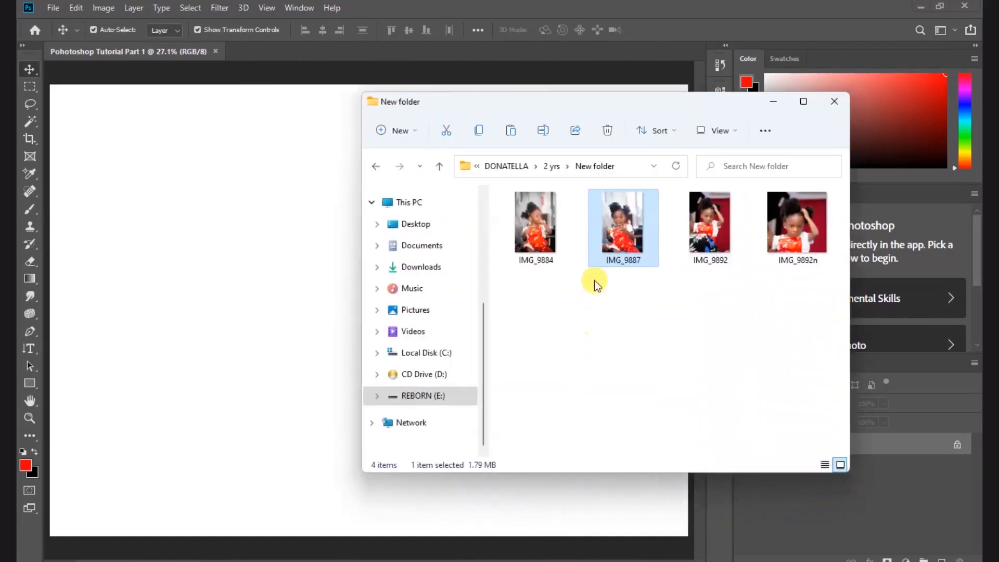
pyautogui.moveTo(598, 229); pyautogui.dragTo(285, 48)
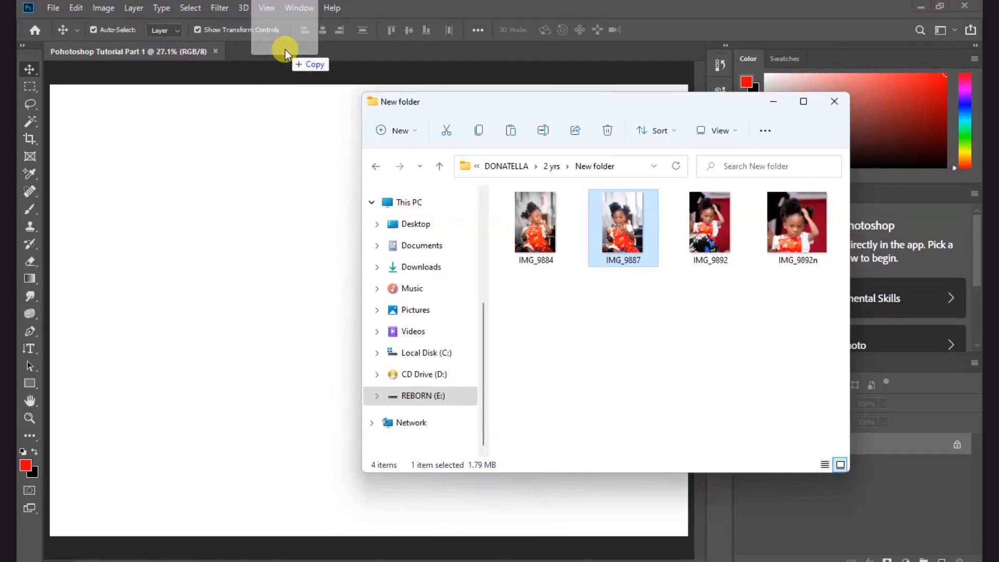
pyautogui.moveTo(285, 49); pyautogui.dragTo(285, 49)
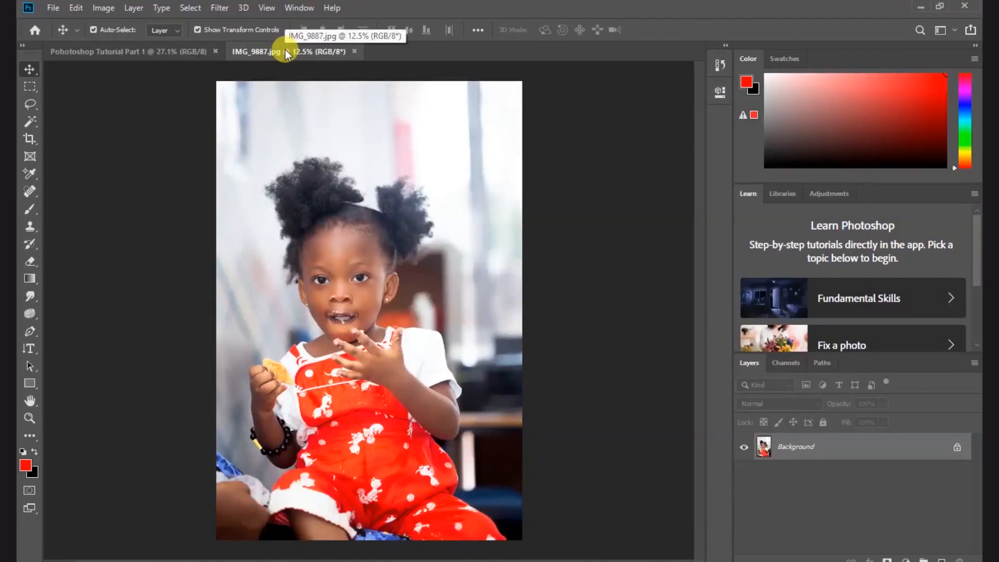
# - Compare the blank Pohotoshop Tutorial Part 1 document with the IMG_9887 photo, ending on the blank document
pyautogui.click(142, 51)
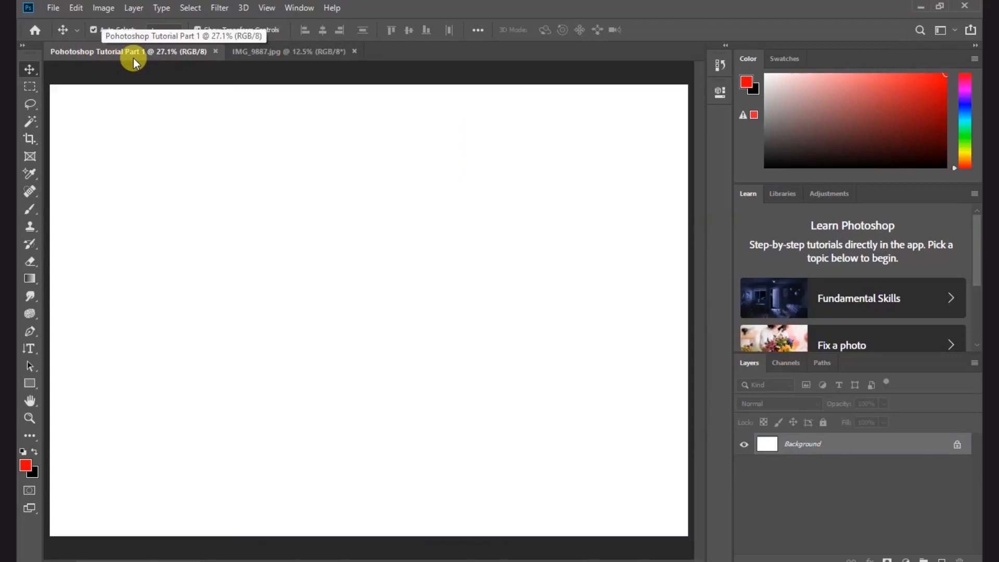
pyautogui.click(297, 52)
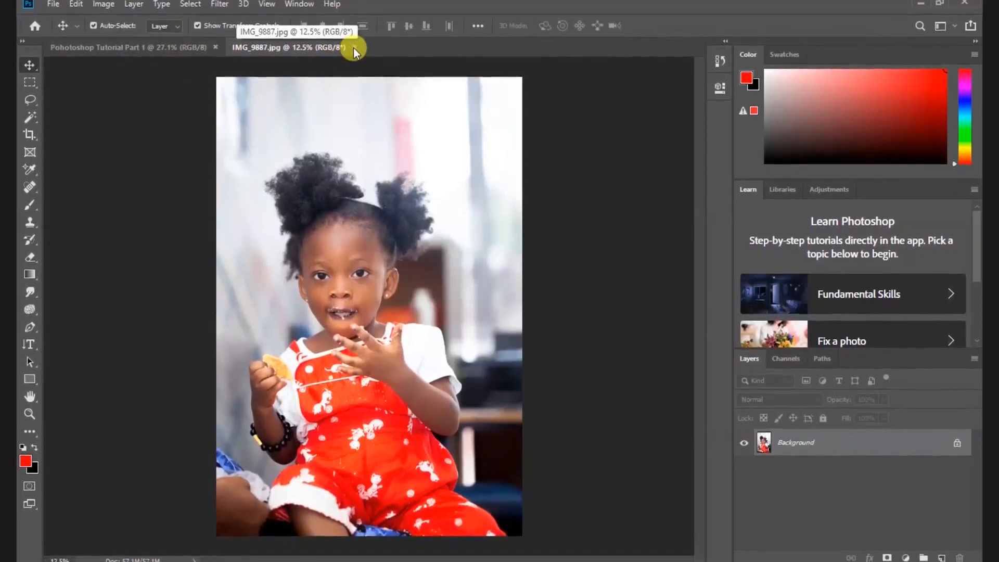
pyautogui.click(126, 45)
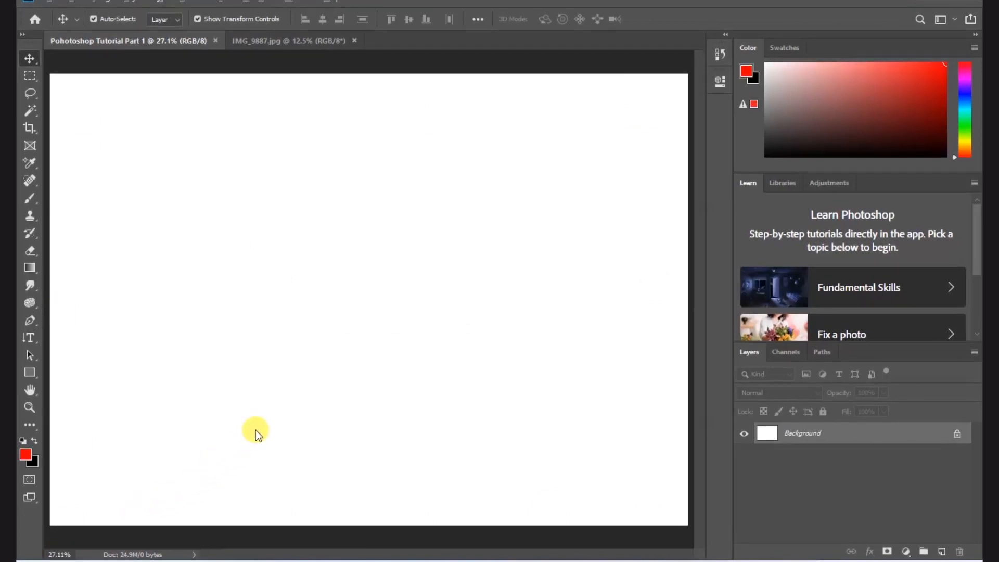
# - Zoom the blank canvas out and back in, and view the document's dimensions, channels and resolution
pyautogui.keyDown('alt'); pyautogui.scroll(-2, 319, 338); pyautogui.keyUp('alt')
pyautogui.keyDown('alt'); pyautogui.scroll(2, 319, 338); pyautogui.keyUp('alt')
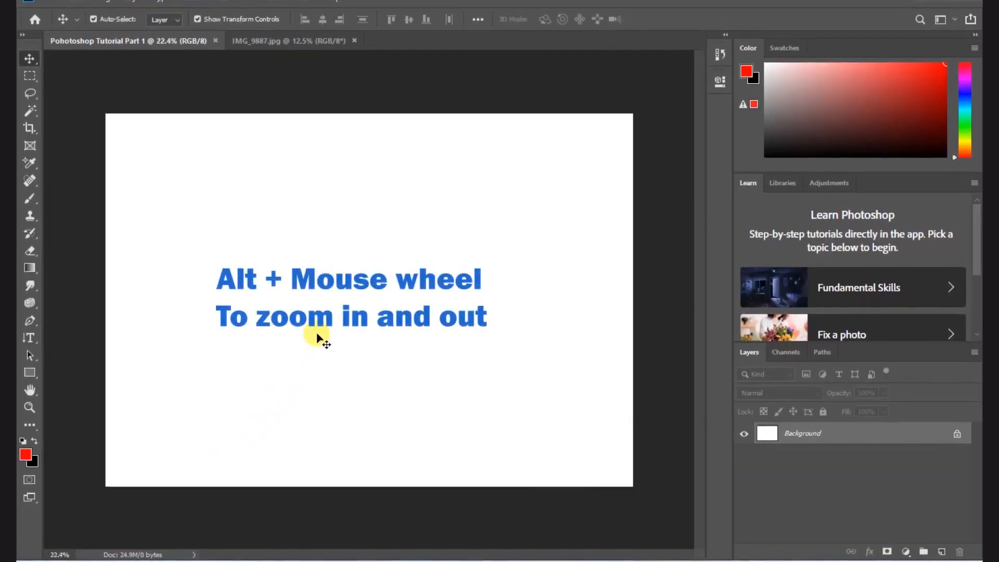
pyautogui.keyDown('alt'); pyautogui.scroll(-1, 319, 337); pyautogui.keyUp('alt')
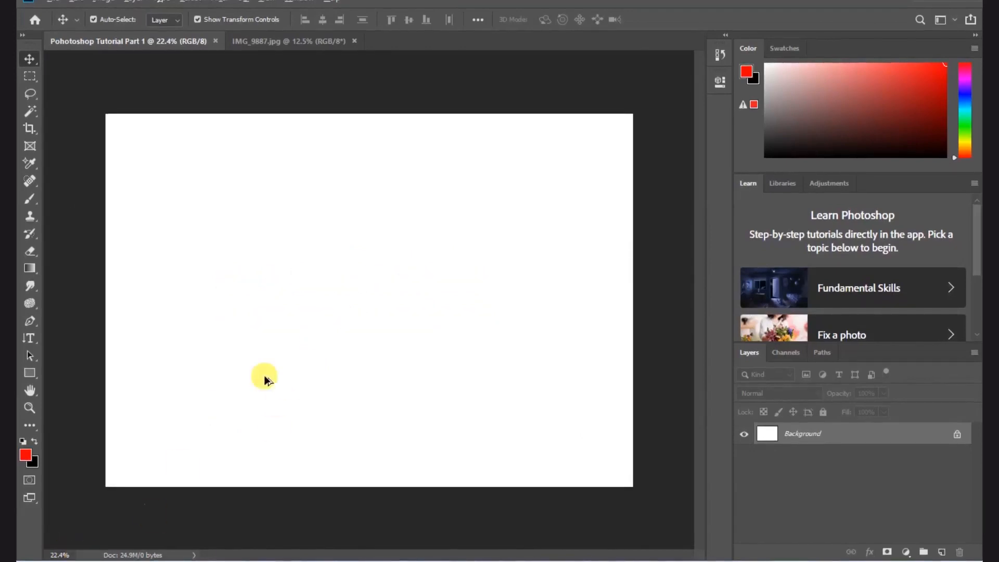
pyautogui.keyDown('alt'); pyautogui.scroll(-1, 283, 359); pyautogui.keyUp('alt')
pyautogui.keyDown('alt'); pyautogui.scroll(2, 283, 359); pyautogui.keyUp('alt')
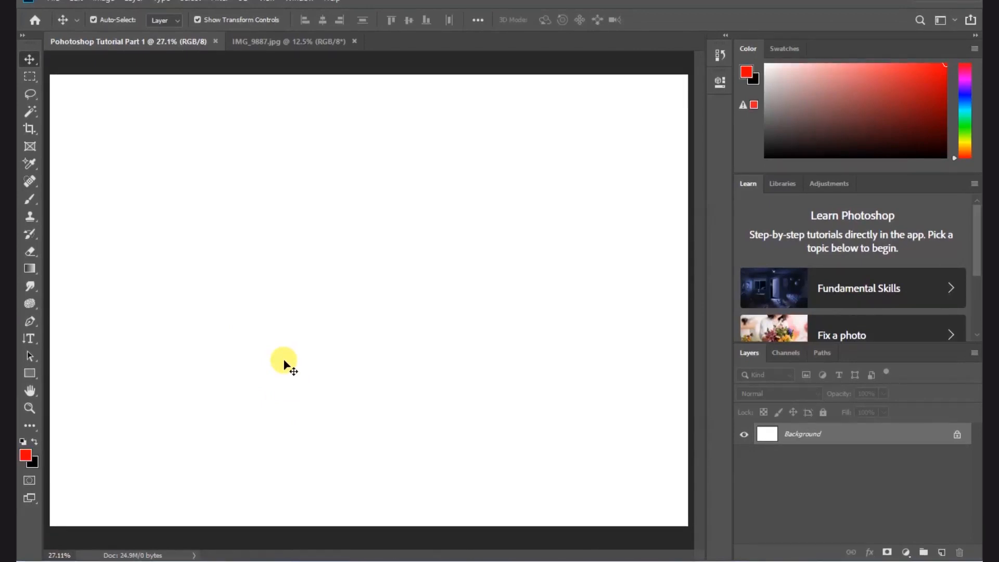
pyautogui.click(149, 556)
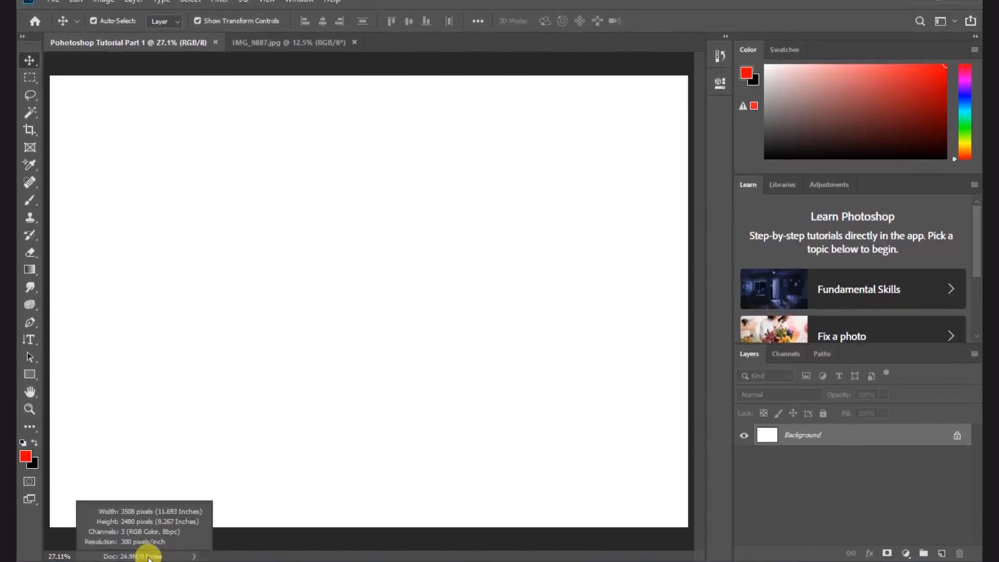
pyautogui.click(164, 528)
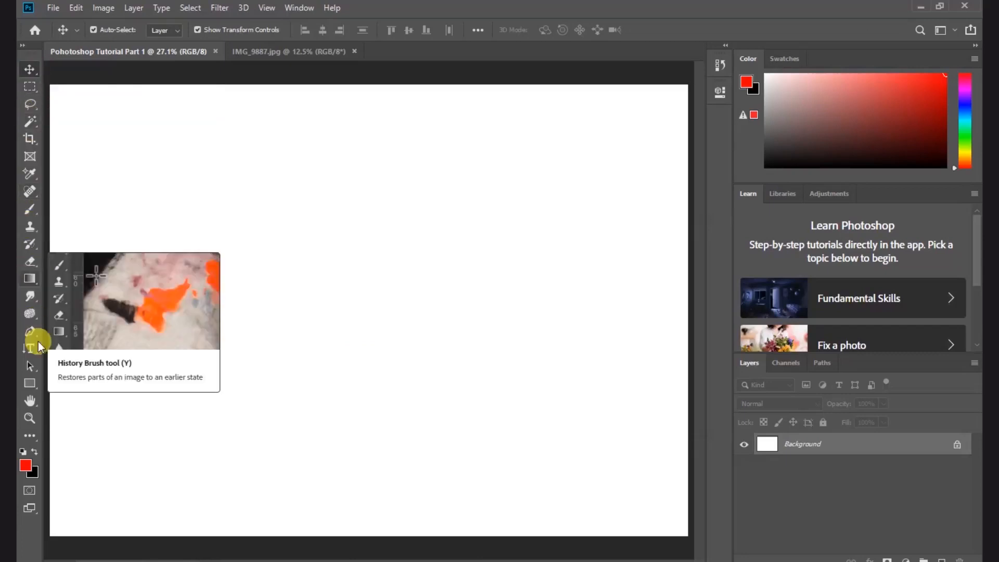
# - Draw a rectangle about 1498 x 778 px on the blank canvas with the Rectangle tool
pyautogui.click(30, 385)
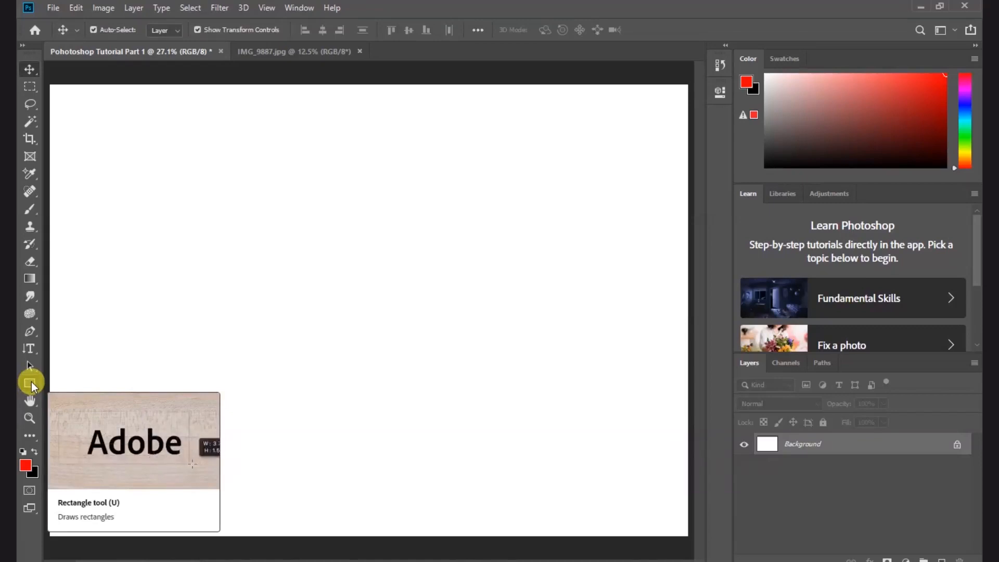
pyautogui.click(30, 385)
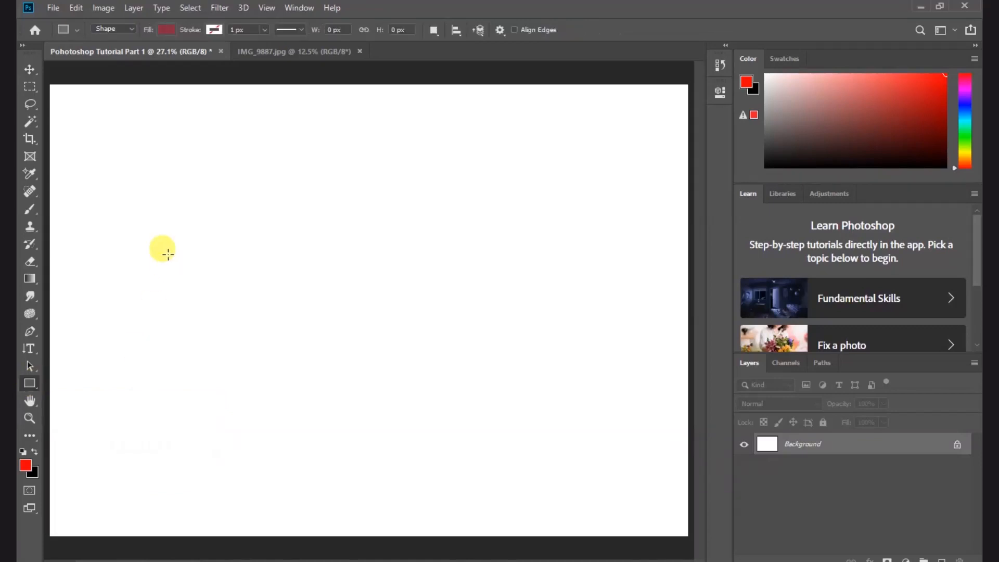
pyautogui.moveTo(135, 196); pyautogui.dragTo(408, 337)
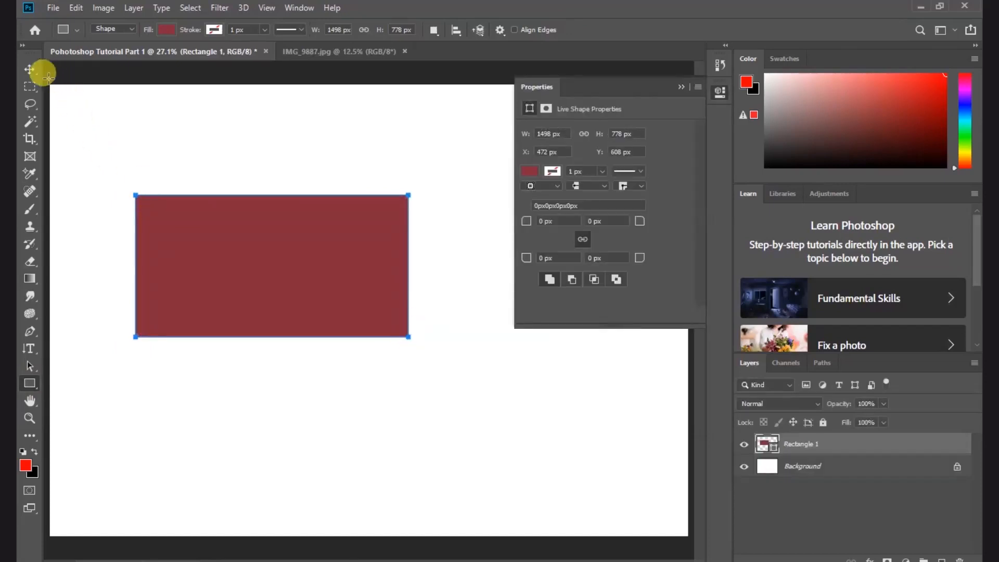
# - Move the rectangle to about X 745 px, Y 745 px, and delete it
pyautogui.click(30, 70)
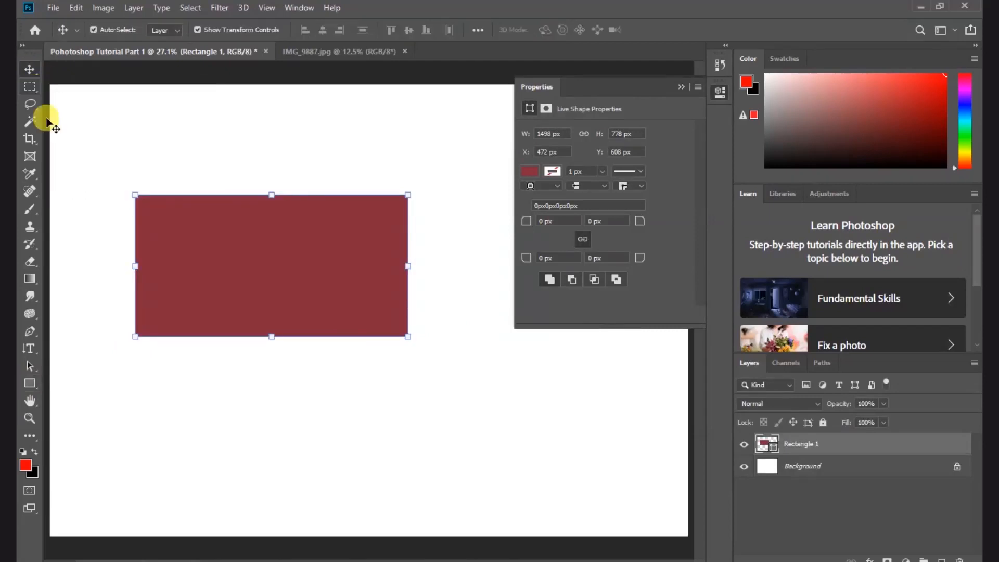
pyautogui.moveTo(203, 286); pyautogui.dragTo(316, 301)
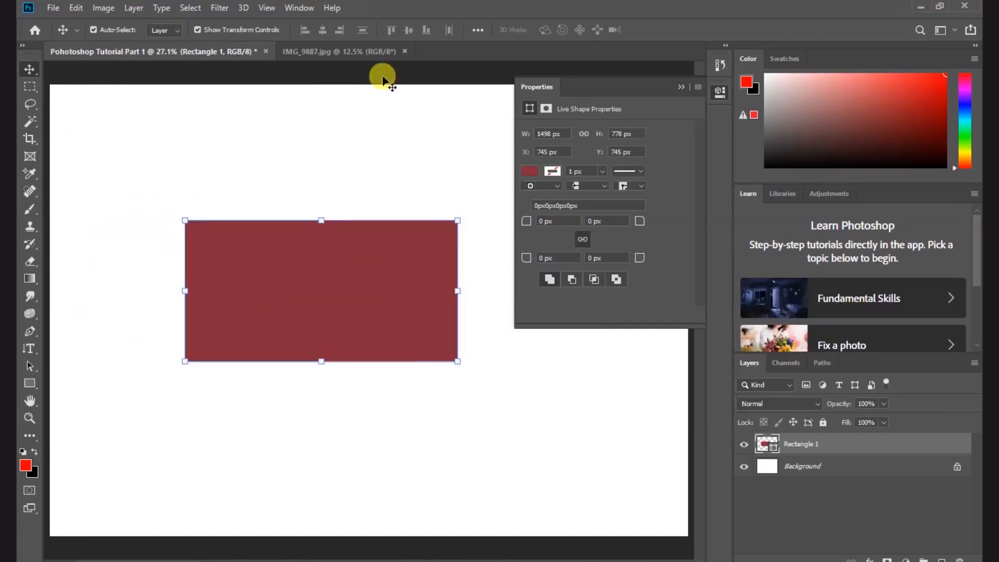
pyautogui.click(680, 88)
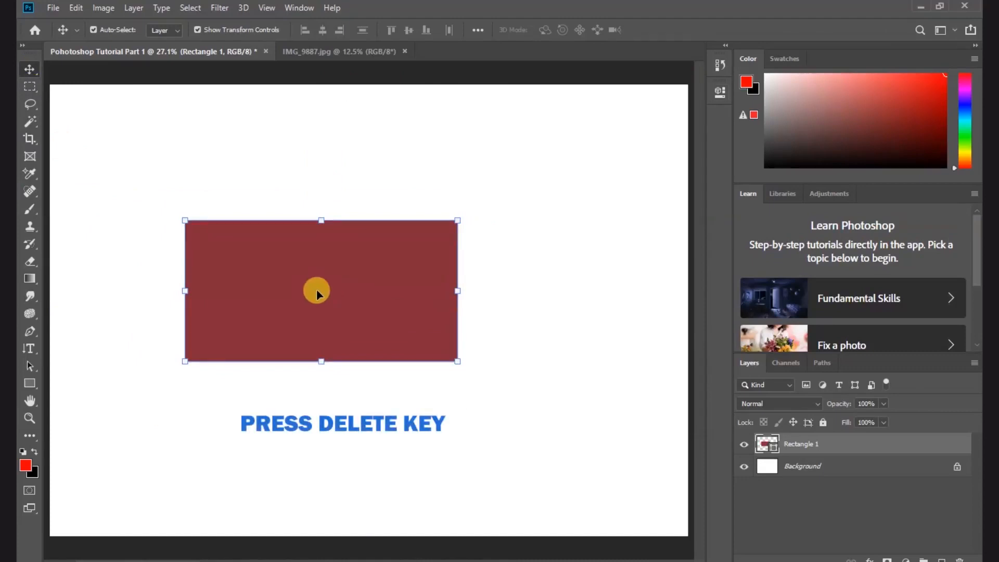
pyautogui.press('Delete')
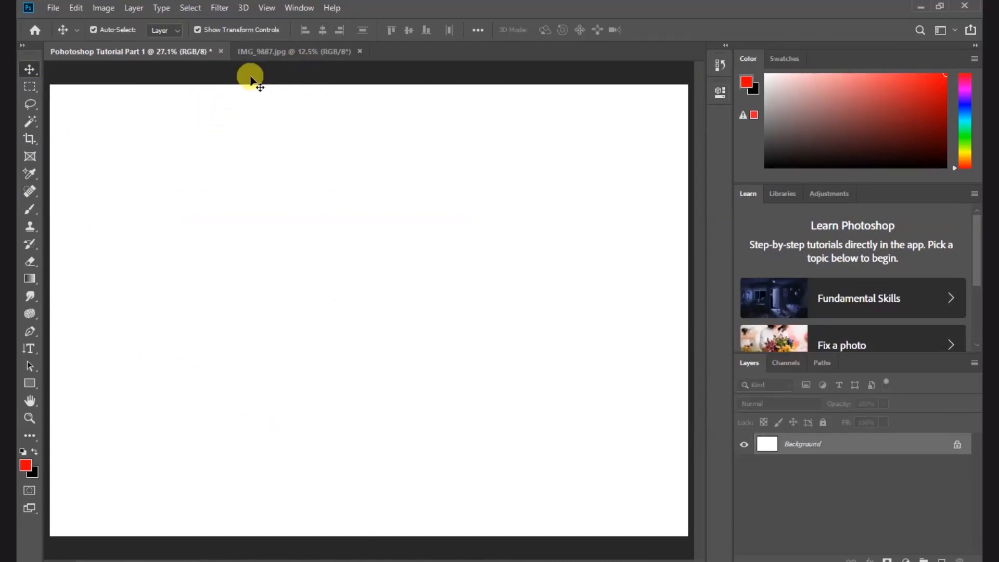
# - Copy the IMG_9887 photo onto the Pohotoshop Tutorial Part 1 canvas as a new layer
pyautogui.click(265, 52)
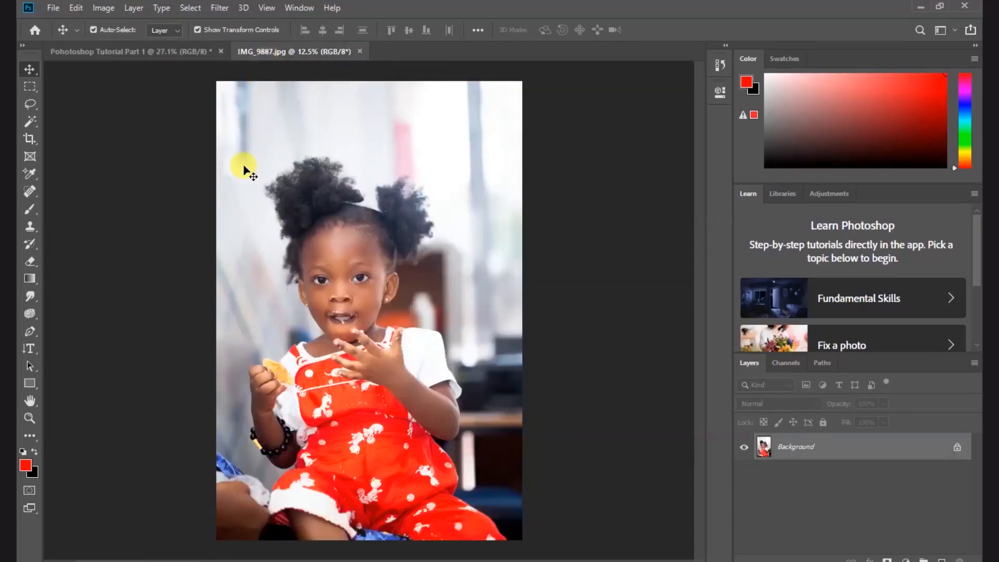
pyautogui.moveTo(245, 170); pyautogui.dragTo(156, 54)
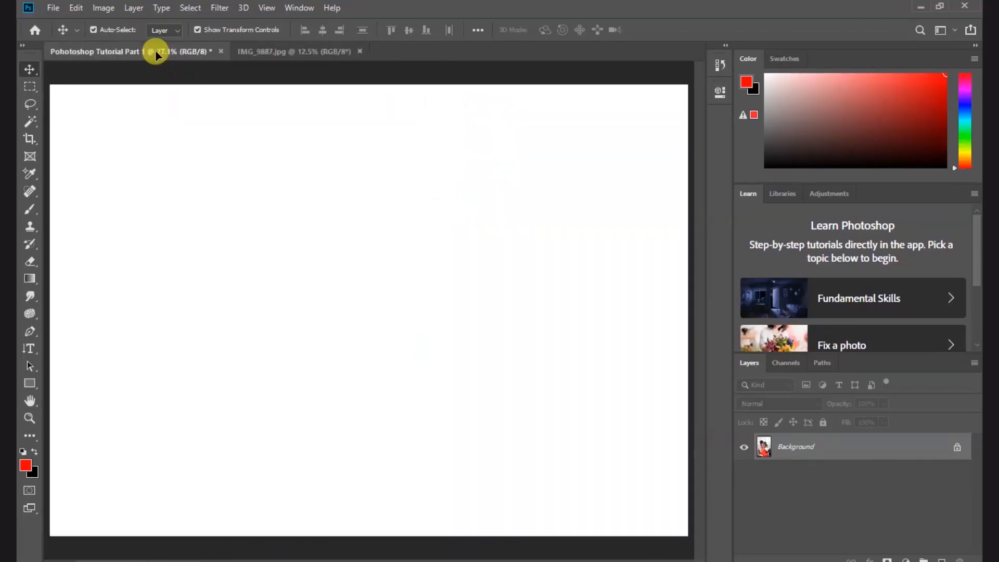
pyautogui.moveTo(156, 54); pyautogui.dragTo(240, 165)
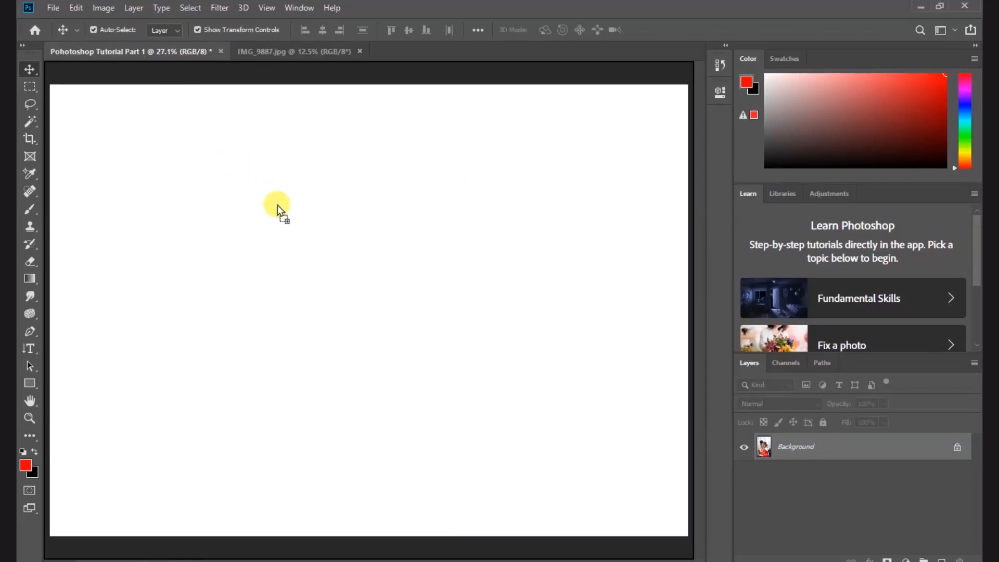
pyautogui.moveTo(277, 205); pyautogui.dragTo(277, 205)
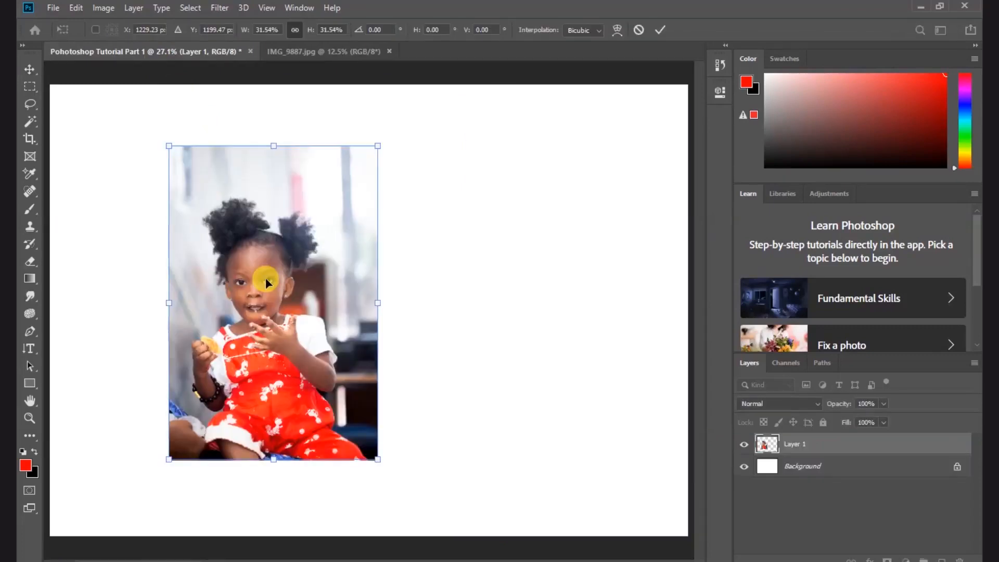
# - Enlarge the photo on Layer 1 proportionally to about 197% of its placed size
pyautogui.click(29, 70)
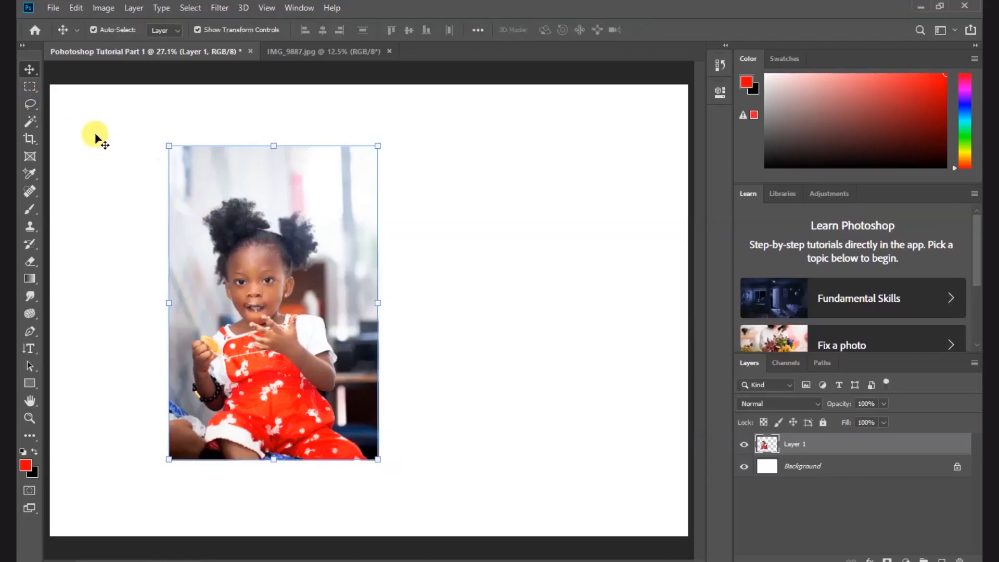
pyautogui.click(31, 86)
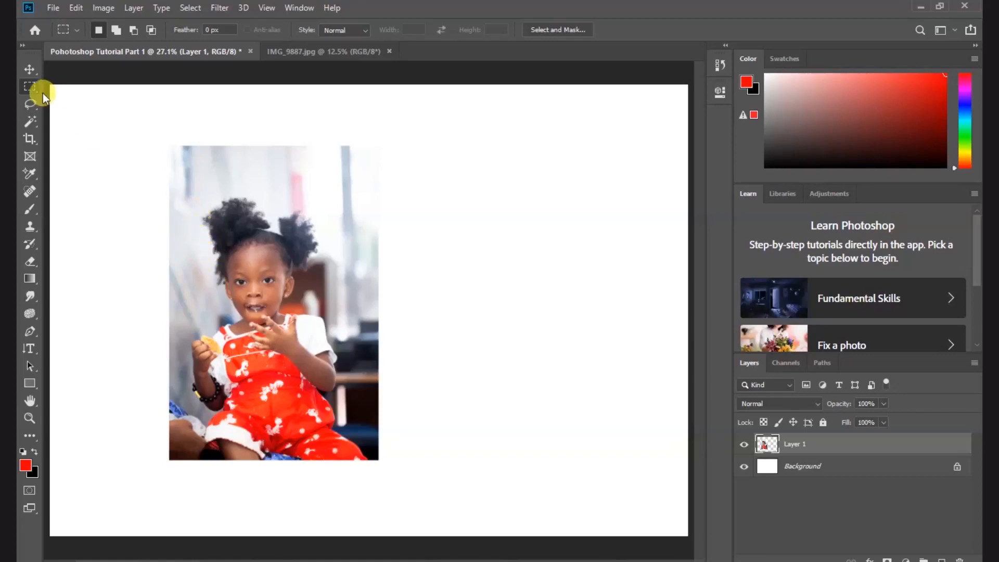
pyautogui.click(30, 69)
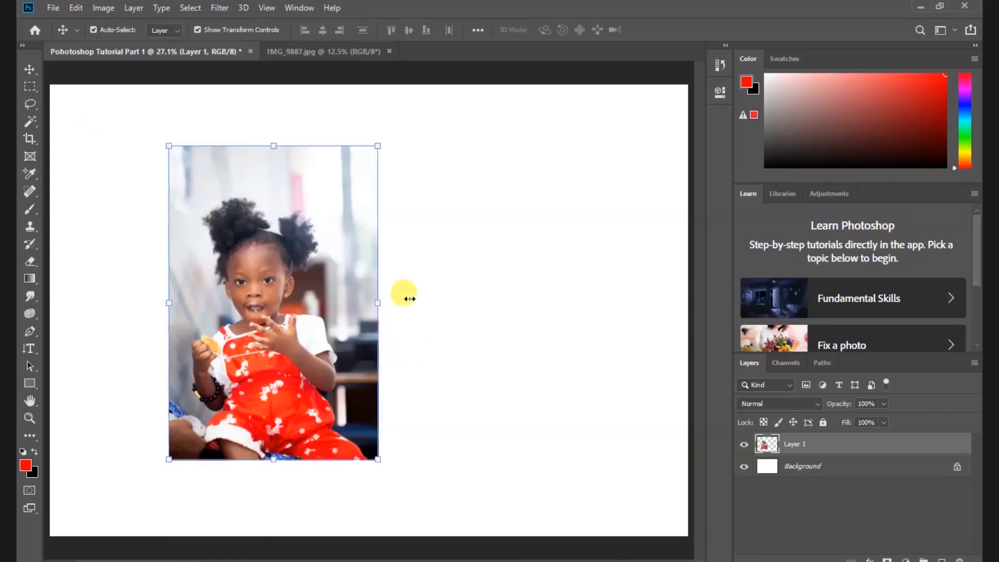
pyautogui.moveTo(378, 302); pyautogui.dragTo(578, 284)
pyautogui.click(659, 30)
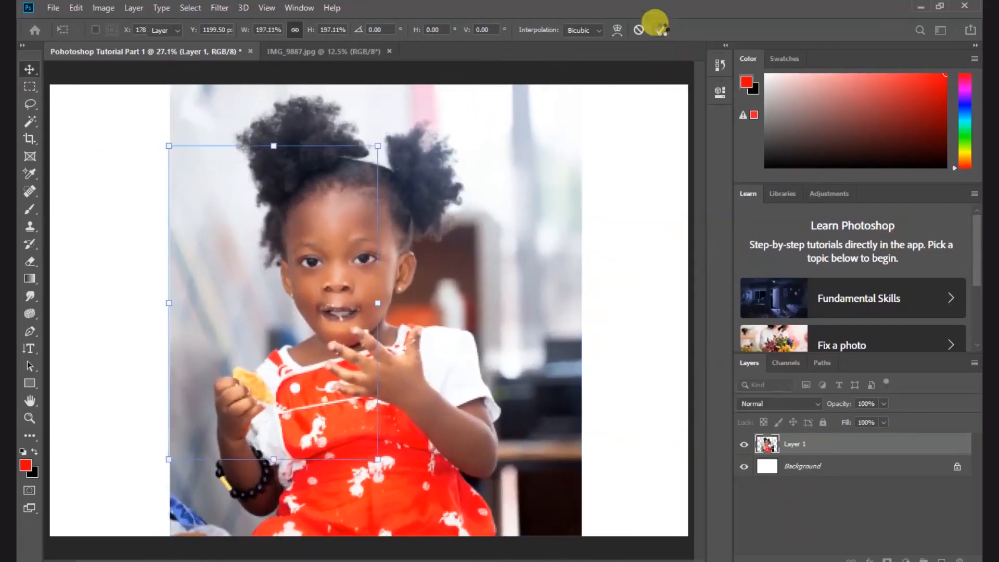
# - Apply an 88-pixel Box Blur to a rectangular marquee selection around the girl's face, and undo the blur
pyautogui.click(32, 86)
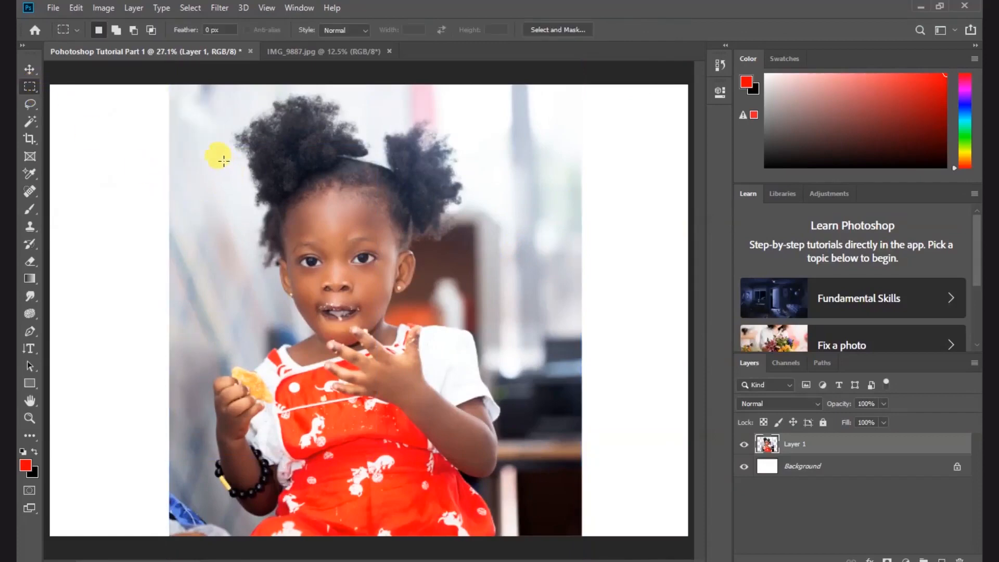
pyautogui.moveTo(224, 162); pyautogui.dragTo(502, 359)
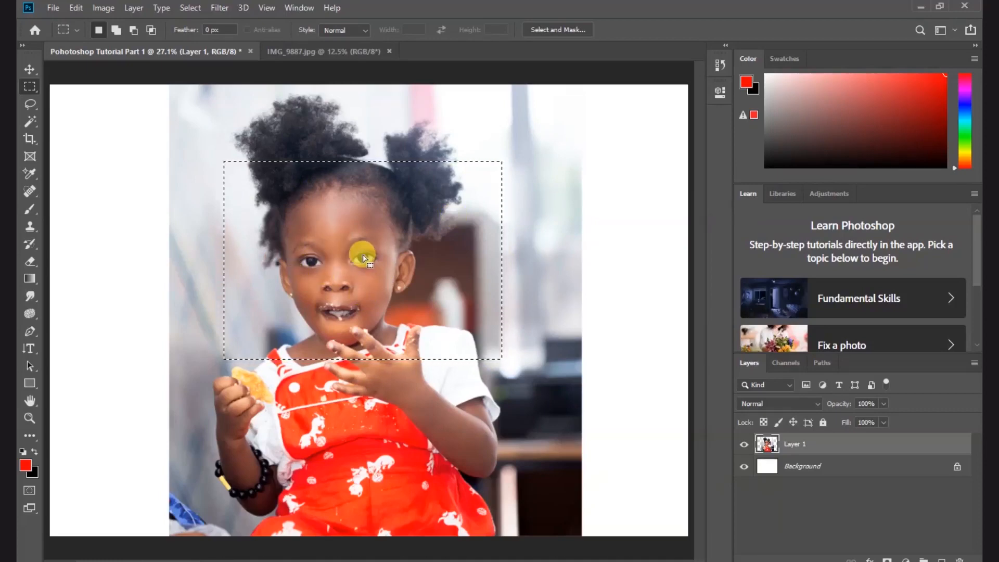
pyautogui.click(221, 10)
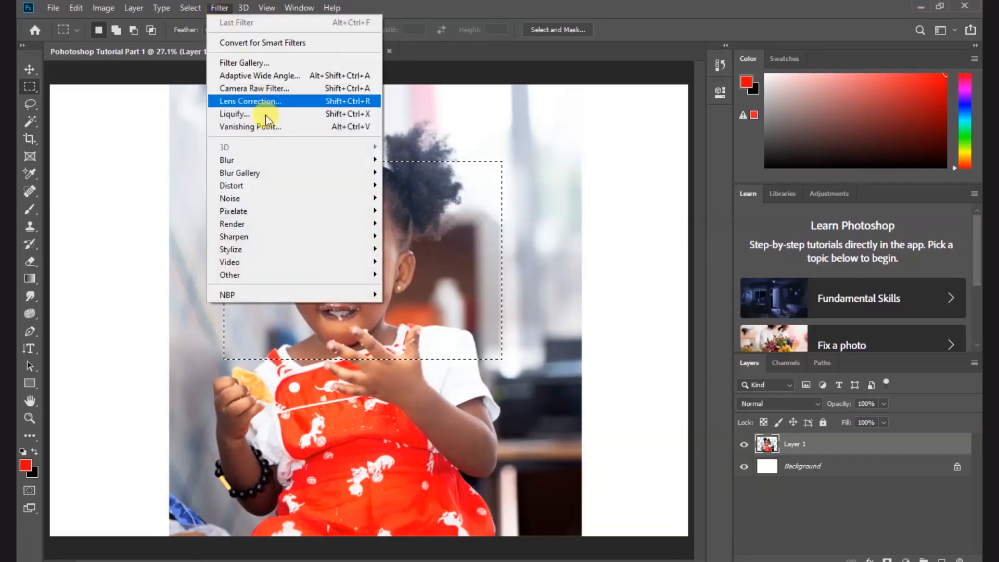
pyautogui.moveTo(288, 165)
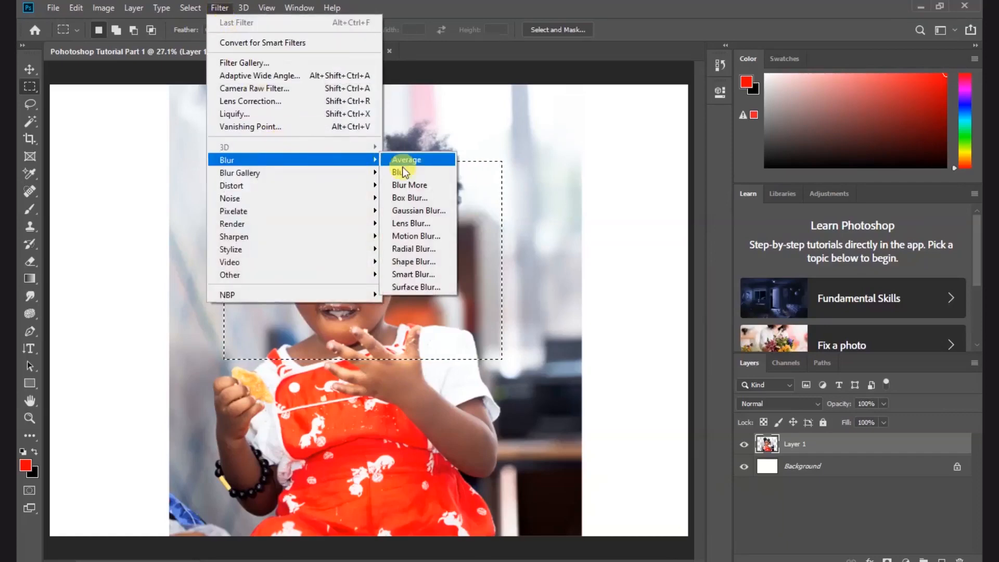
pyautogui.click(428, 198)
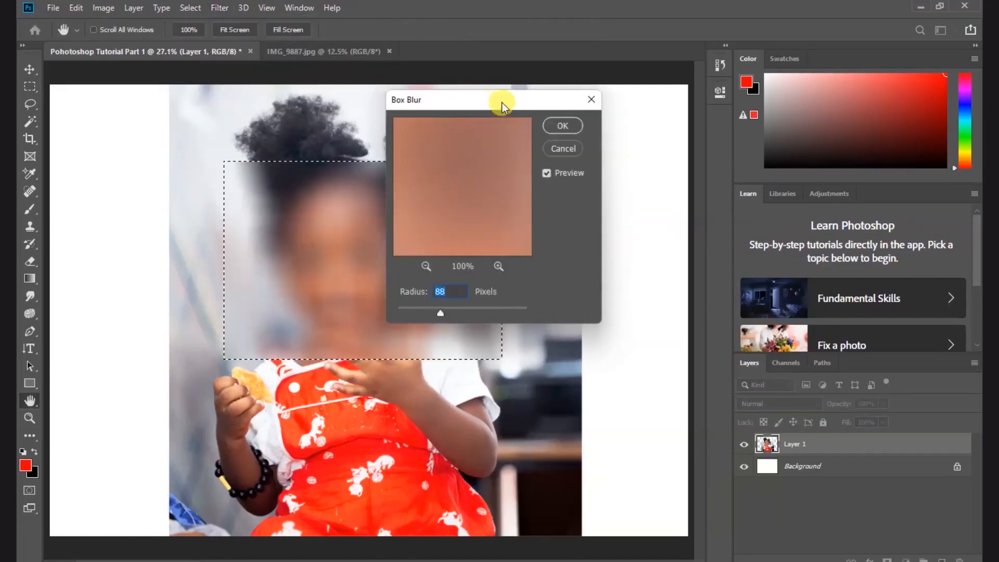
pyautogui.moveTo(501, 102); pyautogui.dragTo(632, 161)
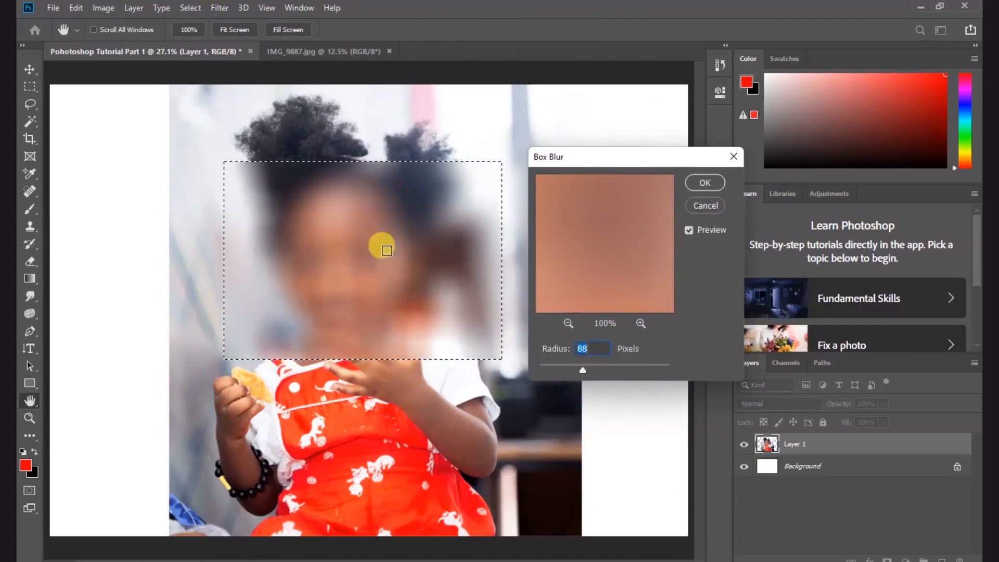
pyautogui.click(713, 186)
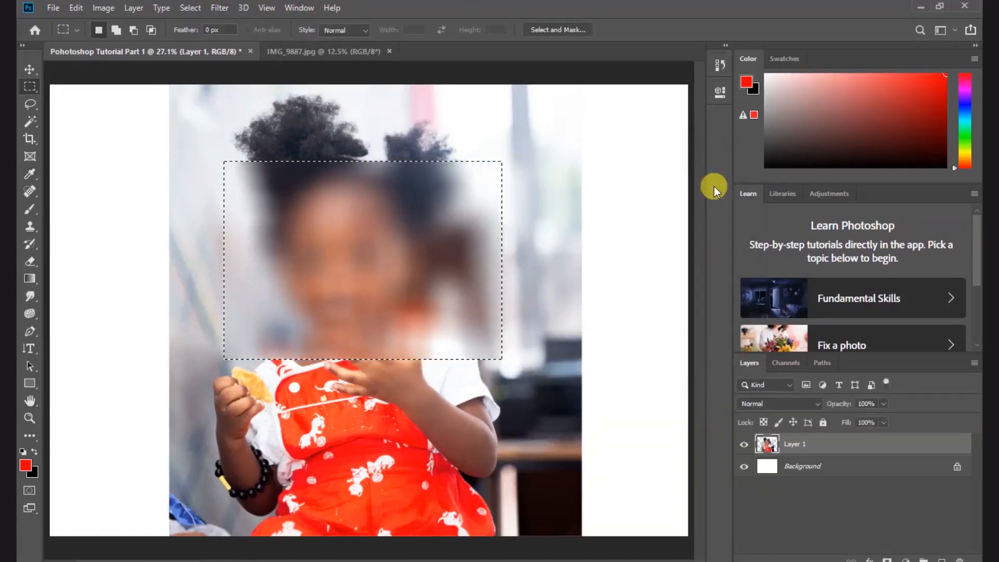
pyautogui.hotkey('ctrl', 'z')
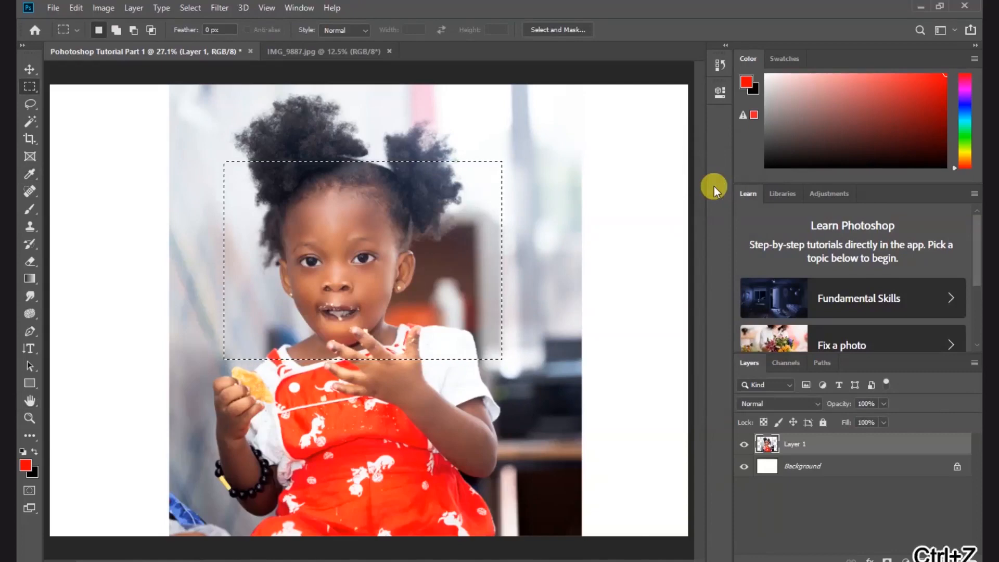
# - Draw a roughly circular Lasso selection around the girl's face, and deselect it
pyautogui.click(30, 70)
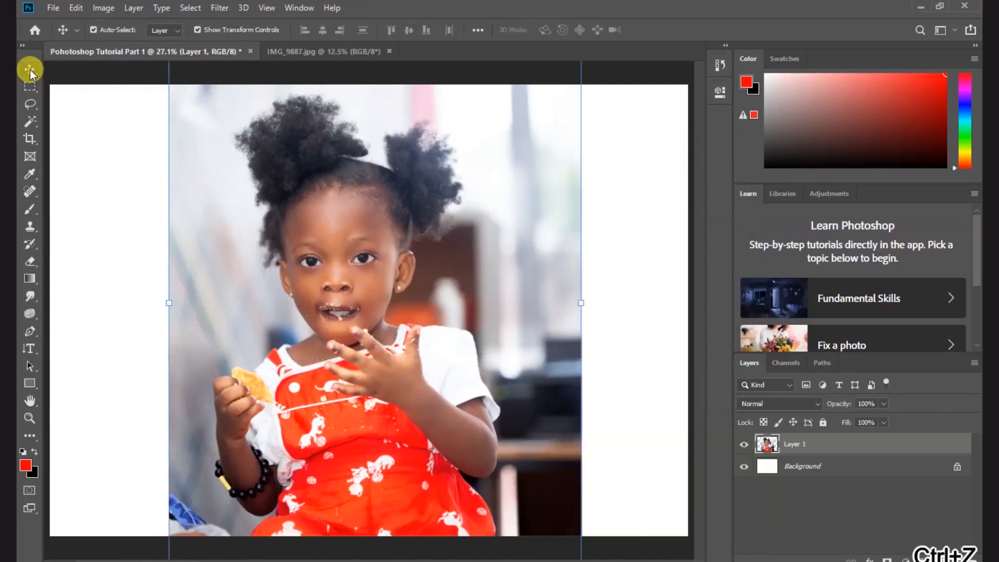
pyautogui.click(29, 104)
pyautogui.moveTo(293, 180)
pyautogui.mouseDown()
pyautogui.moveTo(270, 231)
pyautogui.moveTo(274, 311)
pyautogui.moveTo(418, 379)
pyautogui.moveTo(500, 253)
pyautogui.moveTo(445, 181)
pyautogui.moveTo(288, 187)
pyautogui.mouseUp()
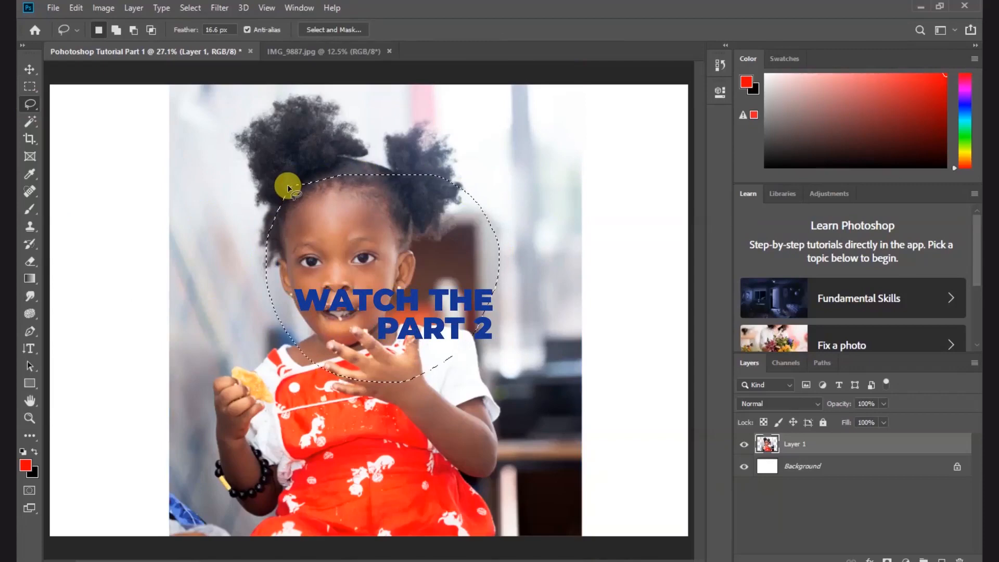
pyautogui.hotkey('ctrl', 'd')
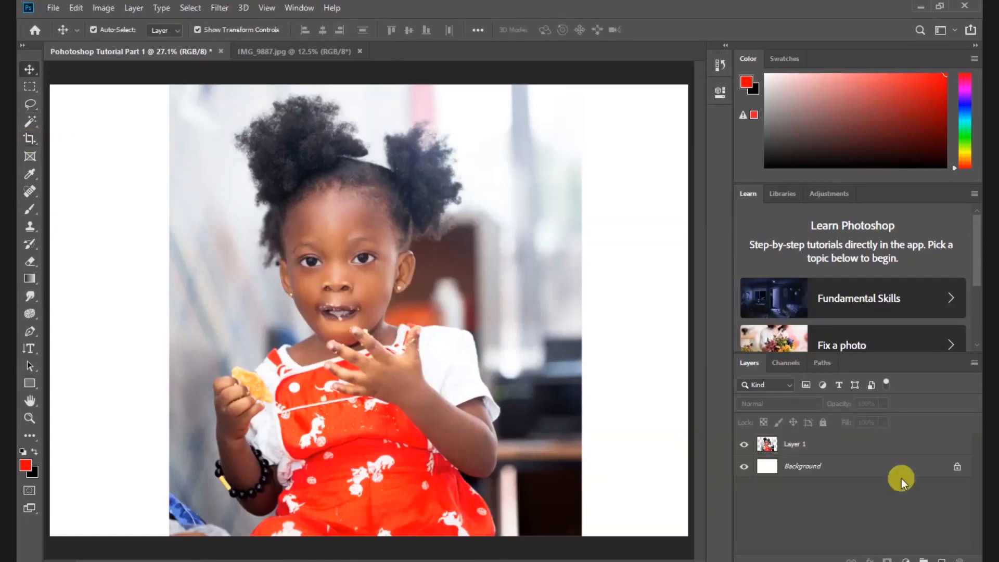
# - Crop the canvas to a 1:1 square inside the photo, framing the girl's hair, face and upper body
pyautogui.click(864, 465)
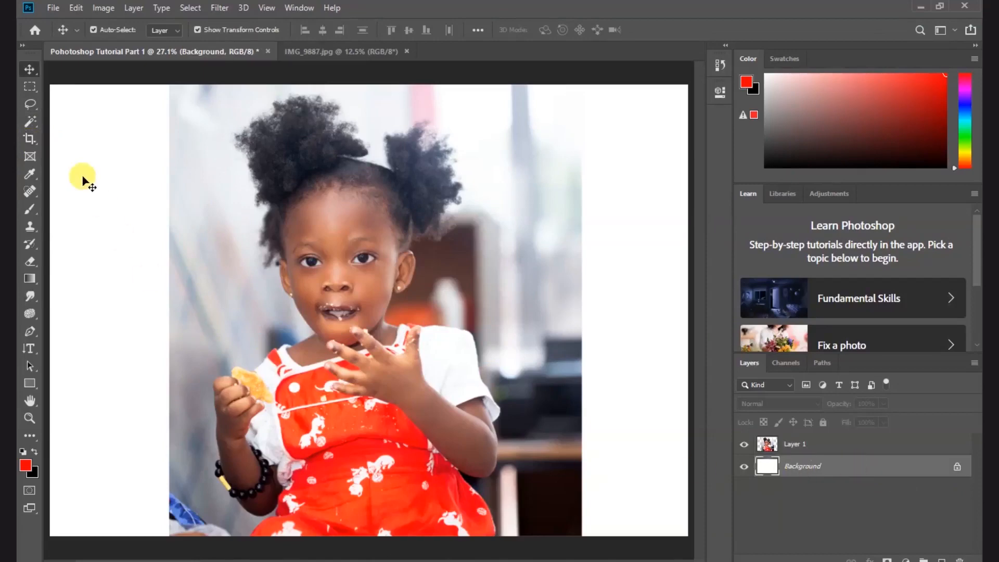
pyautogui.click(31, 139)
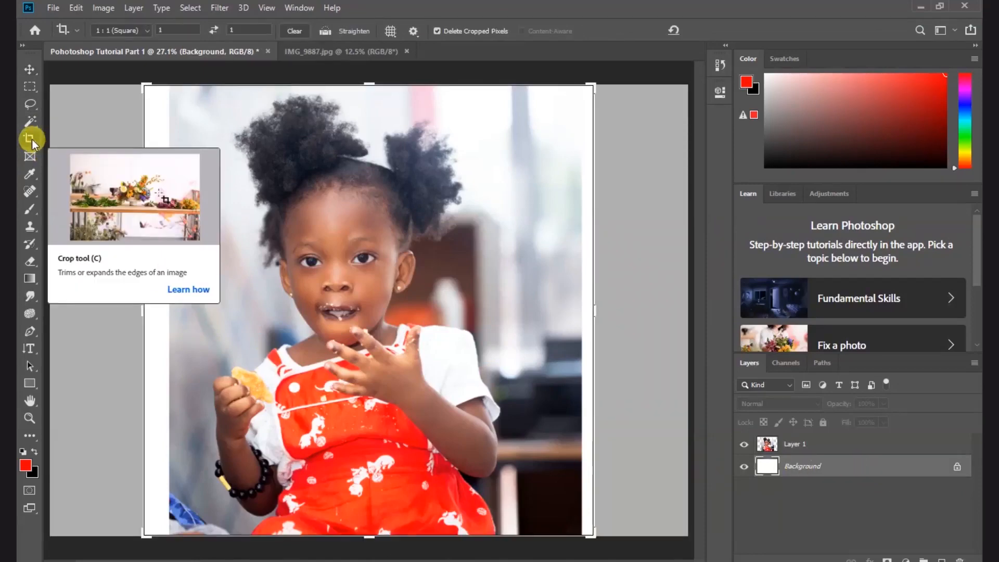
pyautogui.moveTo(593, 311); pyautogui.dragTo(548, 303)
pyautogui.moveTo(358, 172); pyautogui.dragTo(358, 203)
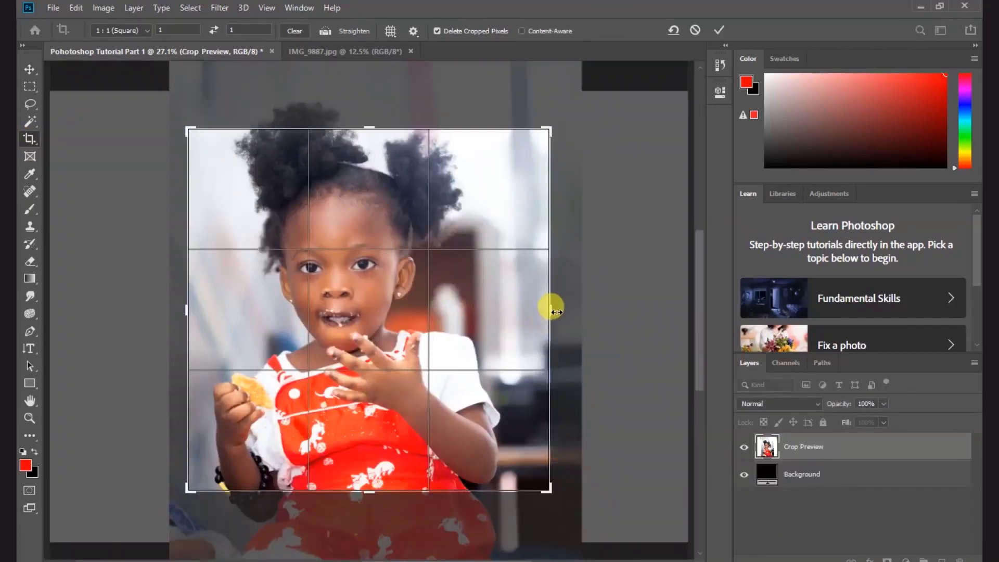
pyautogui.moveTo(547, 297)
pyautogui.mouseDown()
pyautogui.moveTo(586, 297)
pyautogui.moveTo(526, 287)
pyautogui.moveTo(546, 292)
pyautogui.mouseUp()
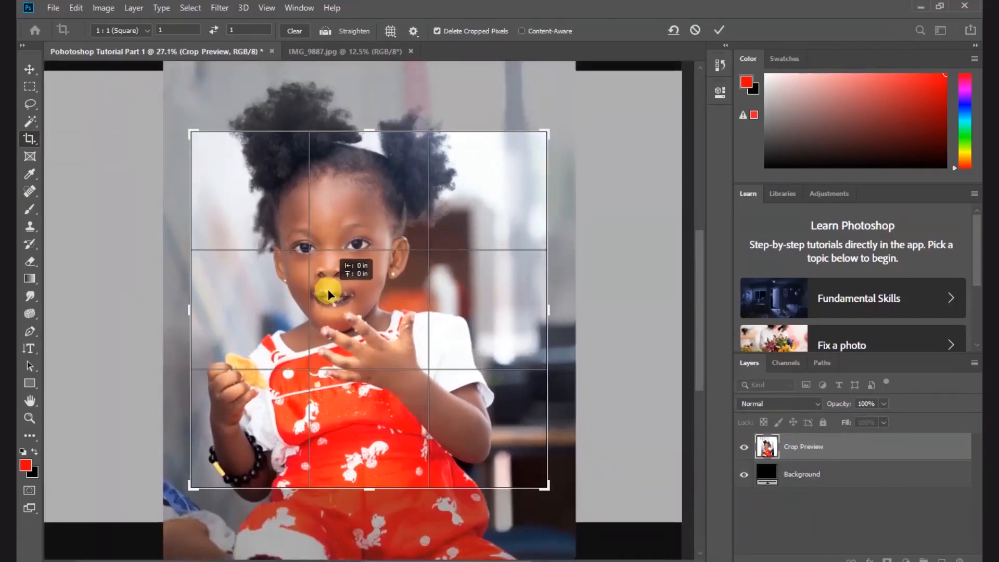
pyautogui.moveTo(328, 288); pyautogui.dragTo(345, 357)
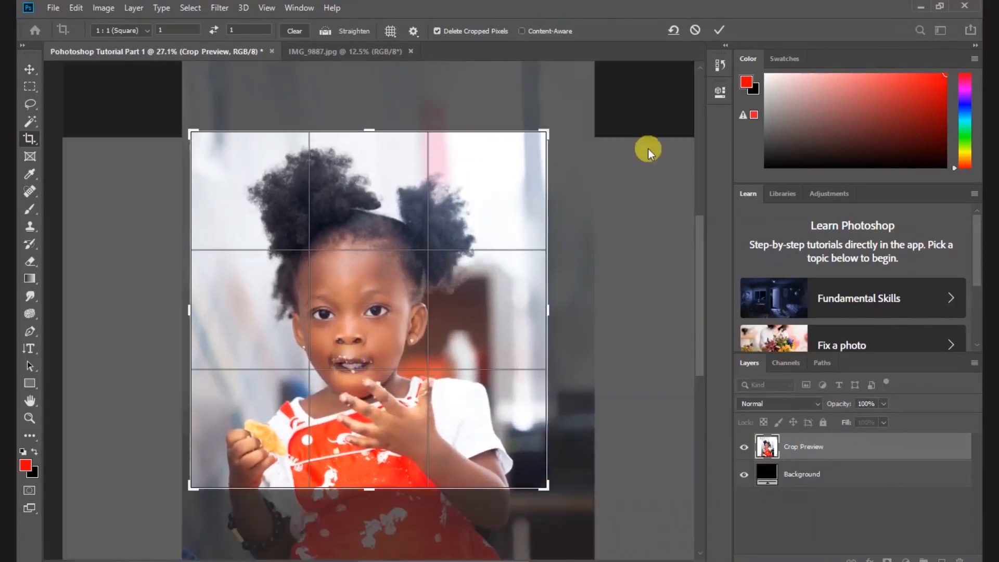
pyautogui.click(719, 30)
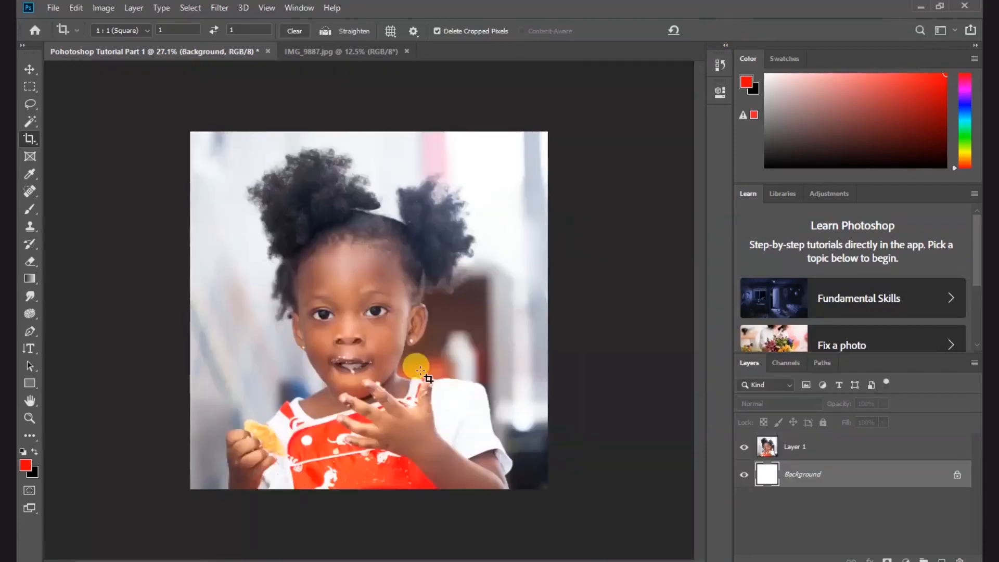
pyautogui.click(29, 69)
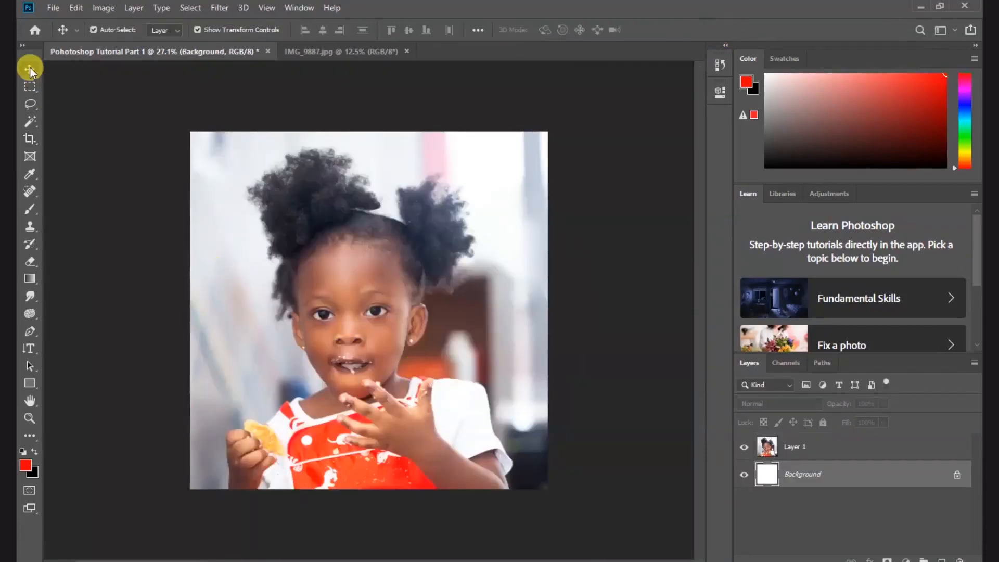
# - Add horizontal text across the girl's forehead reading "Photoshop Tutorial" on one line and "Part 1" on the next
pyautogui.scroll(2, 435, 339)
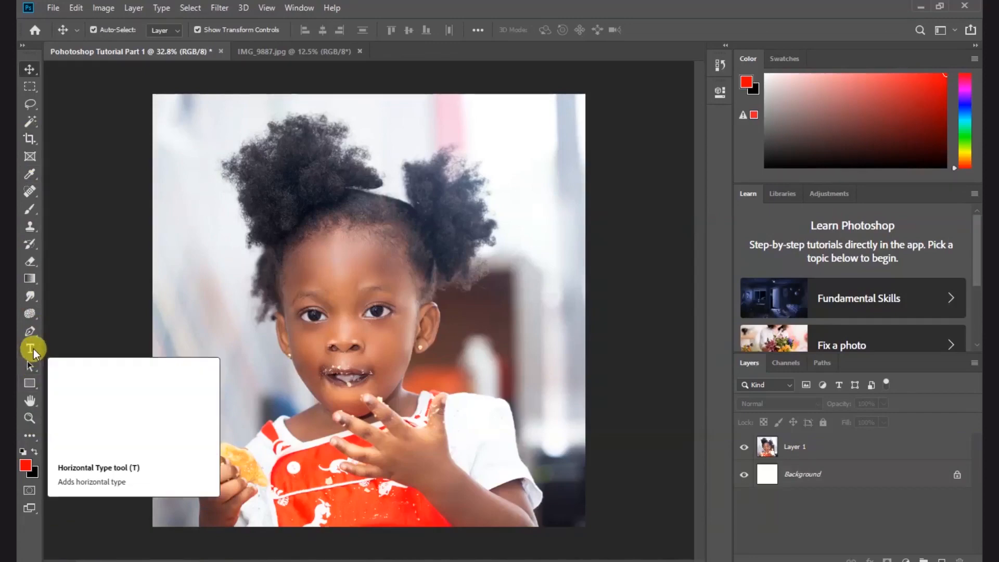
pyautogui.click(32, 349)
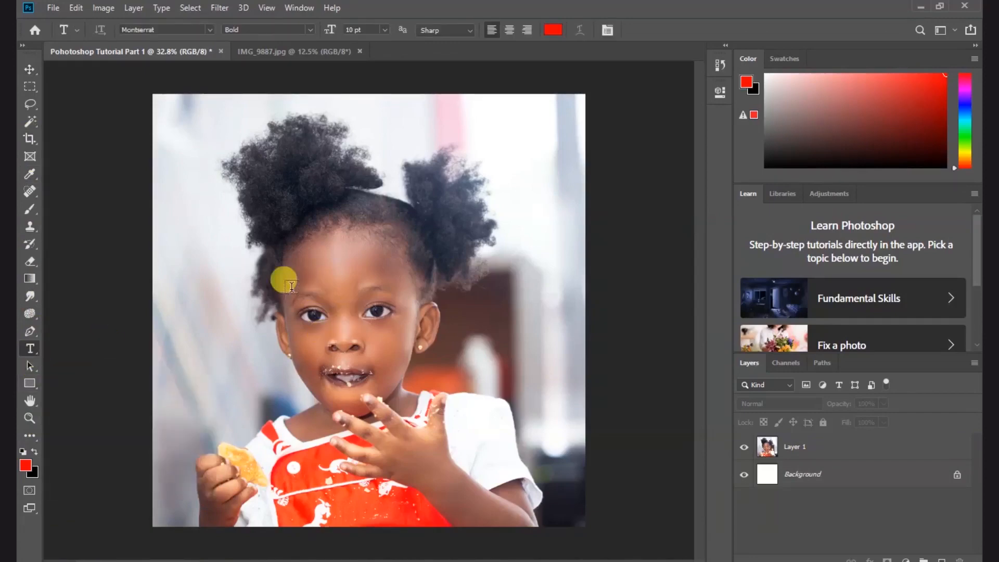
pyautogui.click(249, 265)
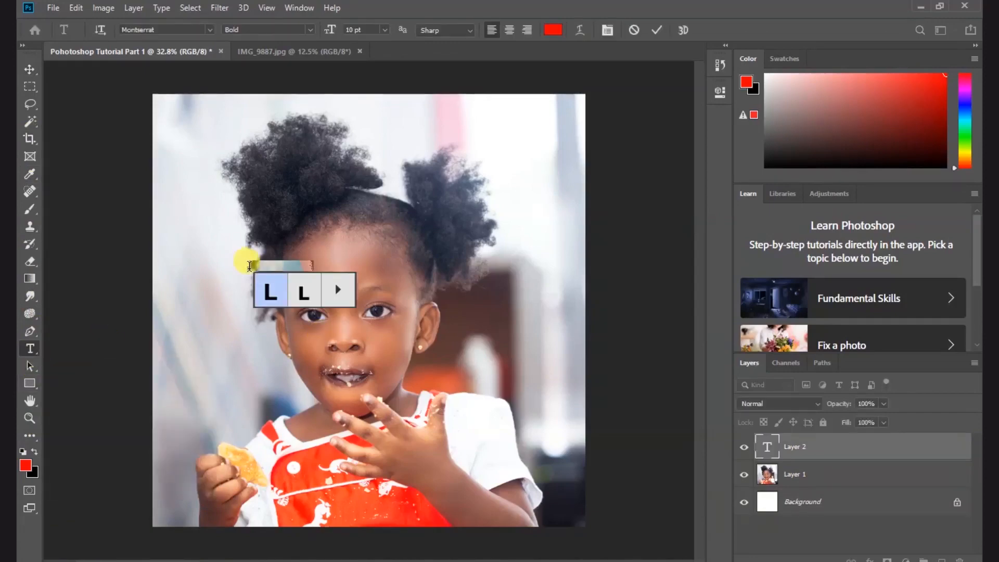
pyautogui.click(281, 264)
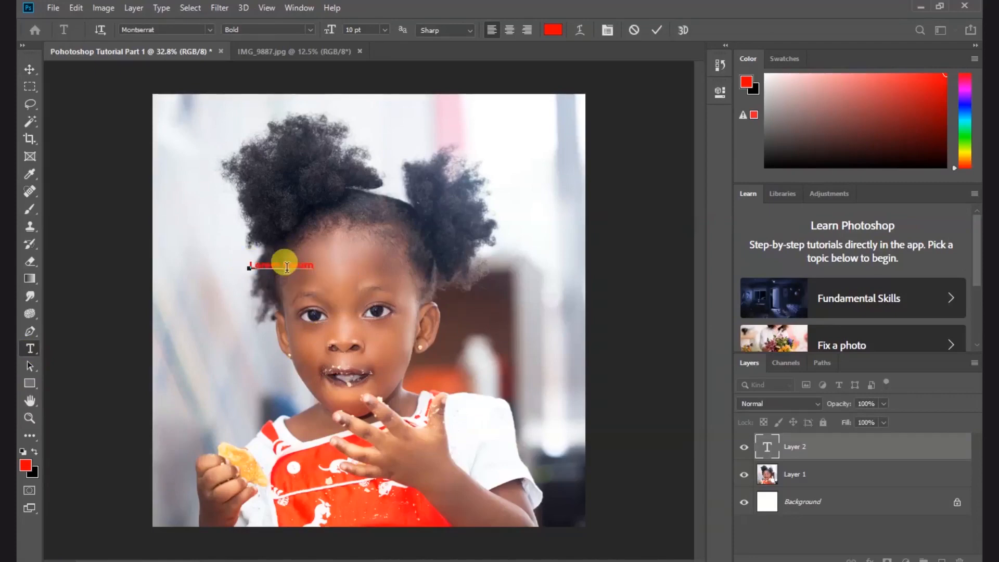
pyautogui.hotkey('ctrl', 'a')
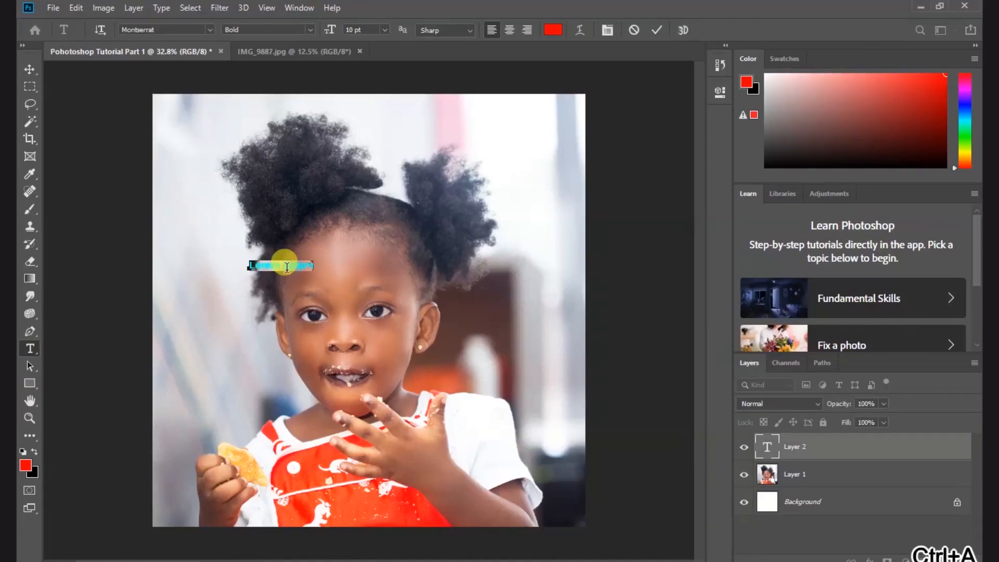
pyautogui.write('Dhee')
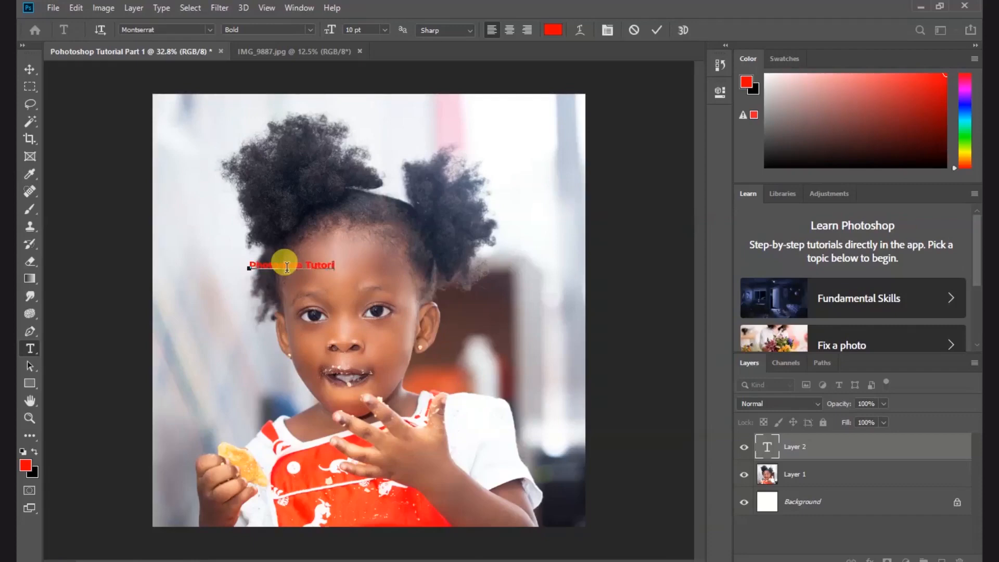
pyautogui.press('Return')
pyautogui.write('Part 1')
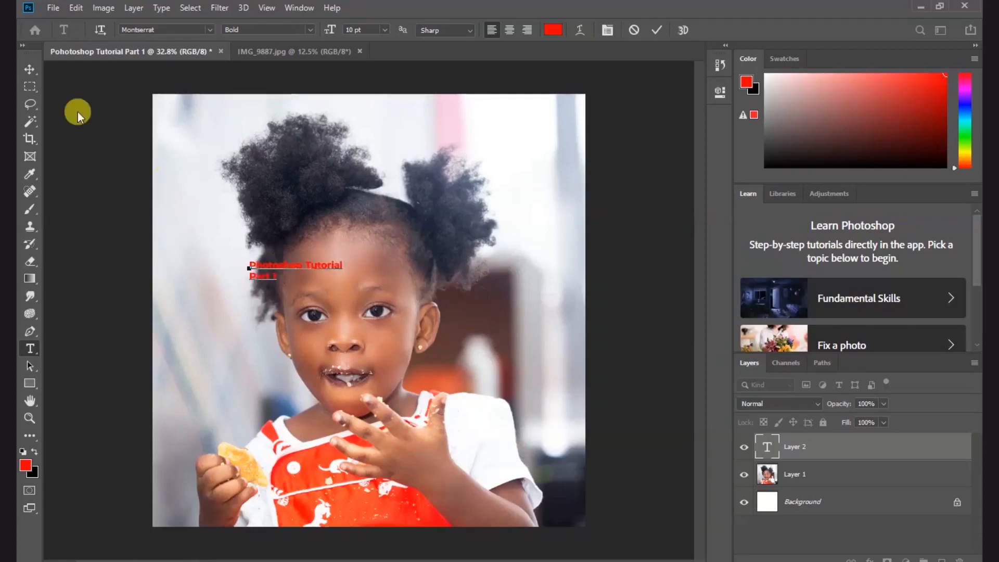
# - Scale the Photoshop Tutorial Part 1 text up proportionally to about 350%, spanning most of the photo's width
pyautogui.click(28, 68)
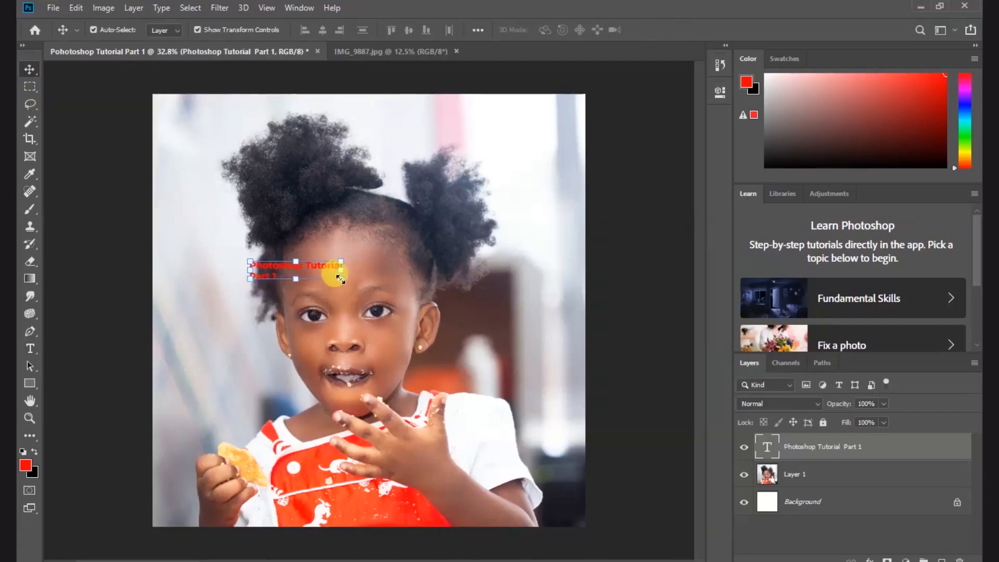
pyautogui.moveTo(342, 280); pyautogui.dragTo(541, 383)
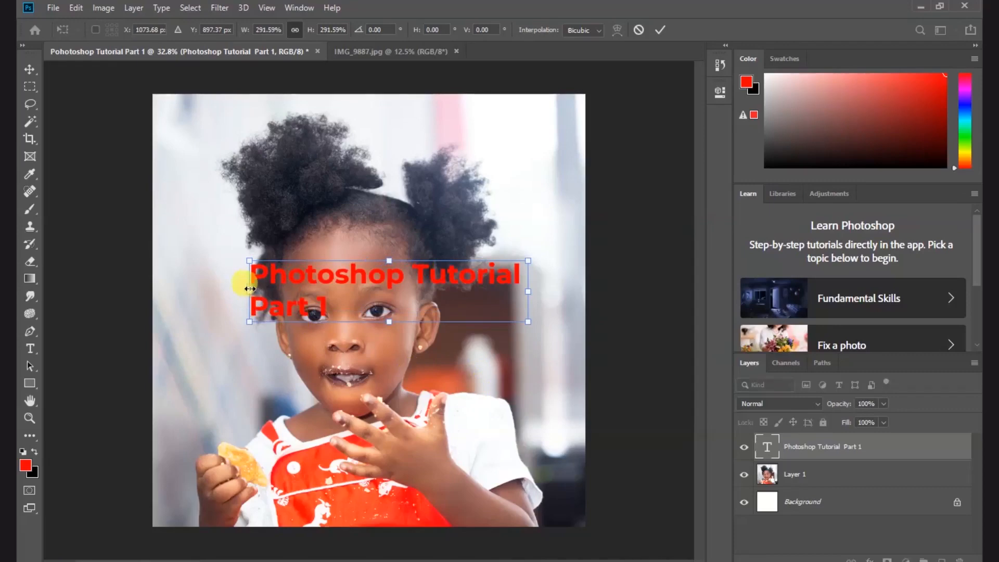
pyautogui.moveTo(251, 291); pyautogui.dragTo(195, 291)
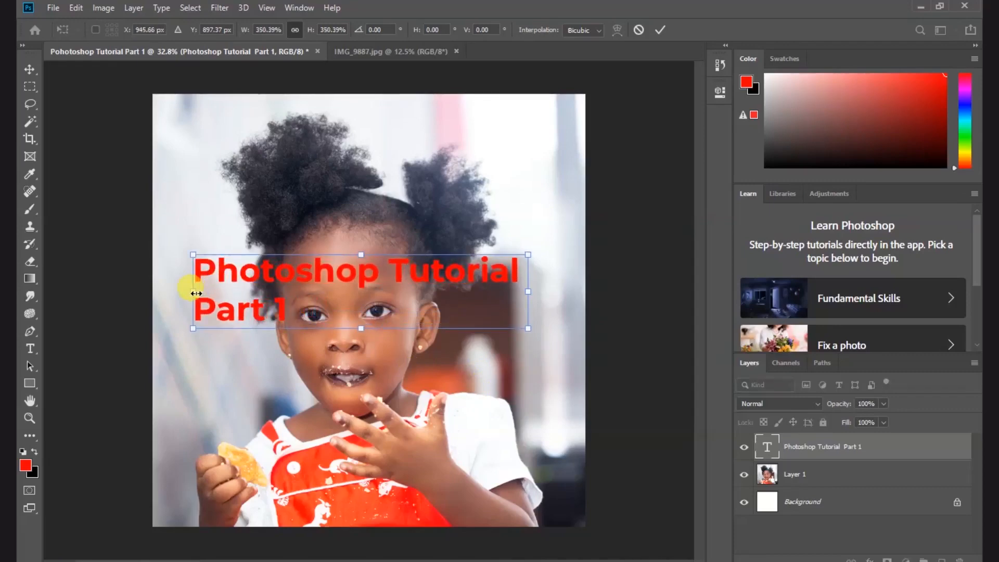
pyautogui.click(661, 33)
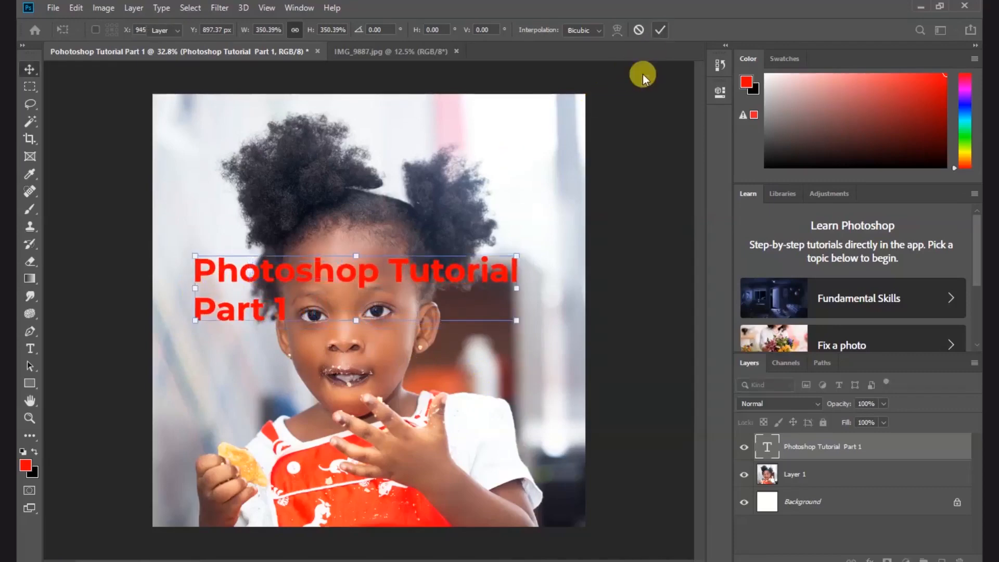
# - Select the photo layer directly on the canvas, and switch the selection back to the Photoshop Tutorial text
pyautogui.click(353, 185)
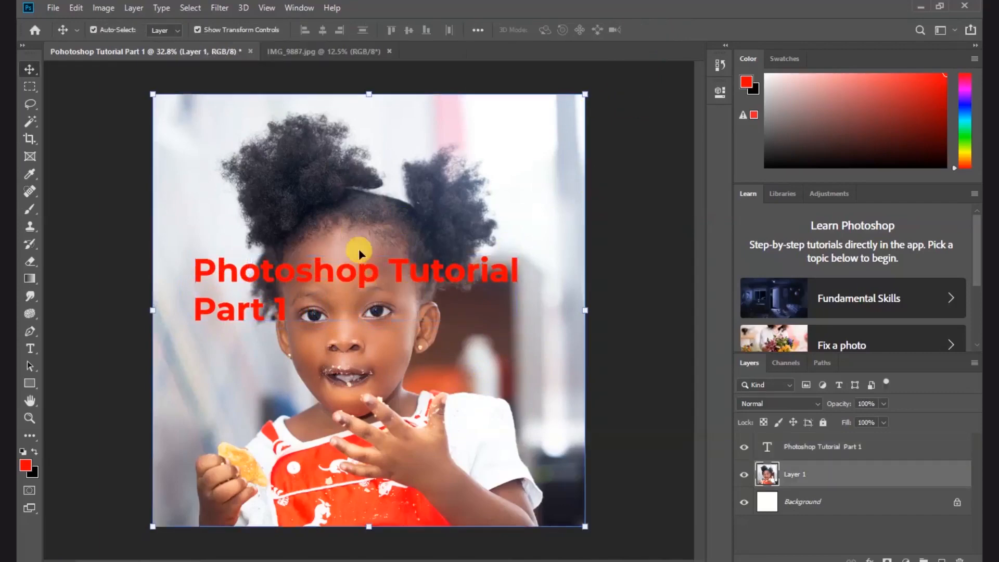
pyautogui.click(333, 275)
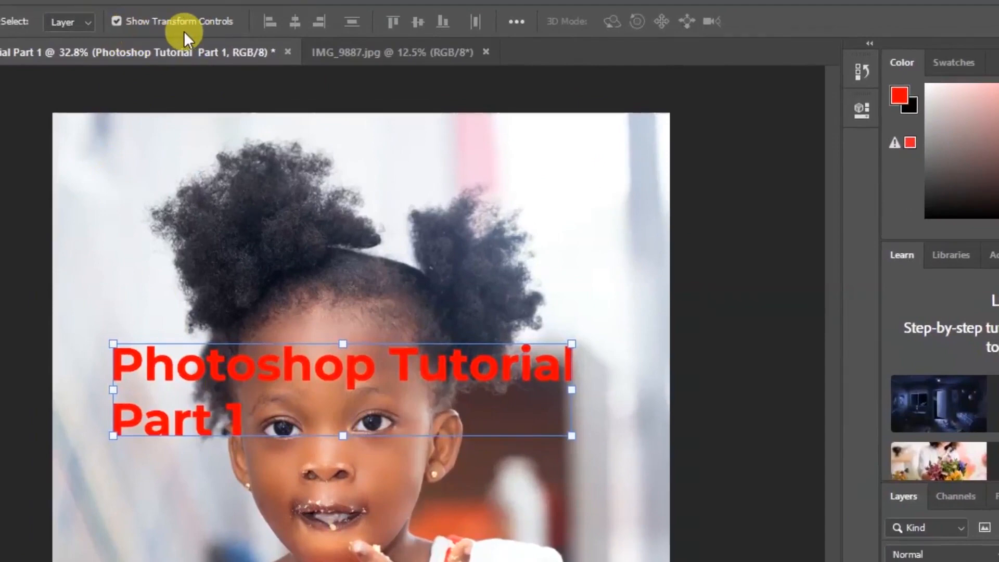
# - With the transform controls temporarily hidden, reposition the Photoshop Tutorial Part 1 text lower, across the girl's eyes
pyautogui.click(114, 19)
pyautogui.moveTo(211, 362); pyautogui.dragTo(239, 398)
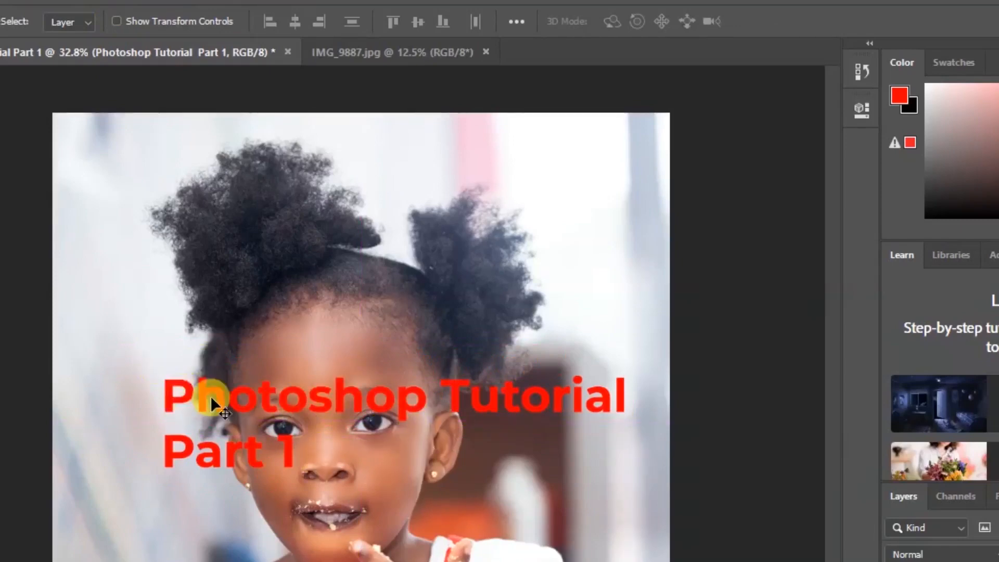
pyautogui.moveTo(341, 391)
pyautogui.mouseDown()
pyautogui.moveTo(329, 352)
pyautogui.moveTo(330, 385)
pyautogui.mouseUp()
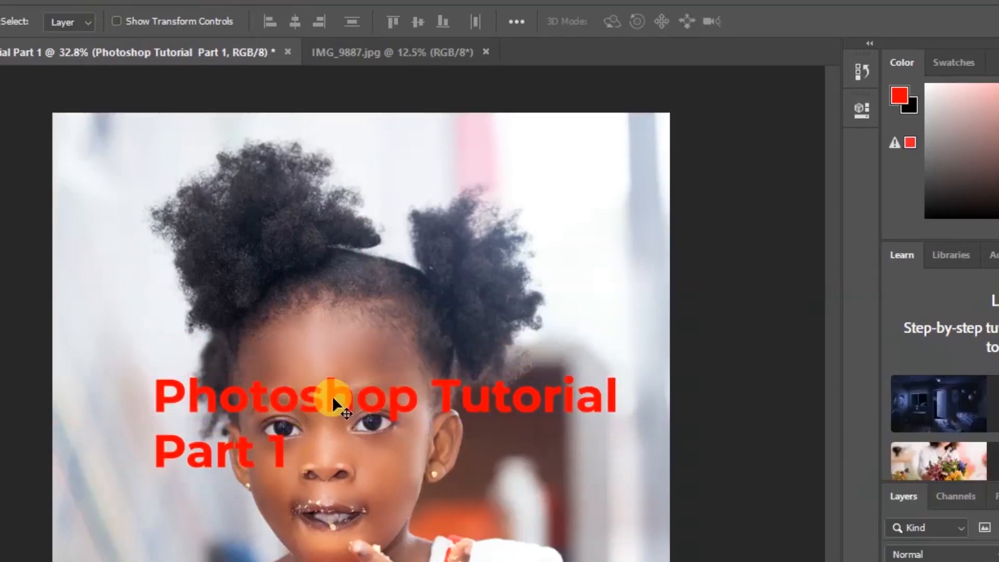
pyautogui.moveTo(332, 396); pyautogui.dragTo(313, 410)
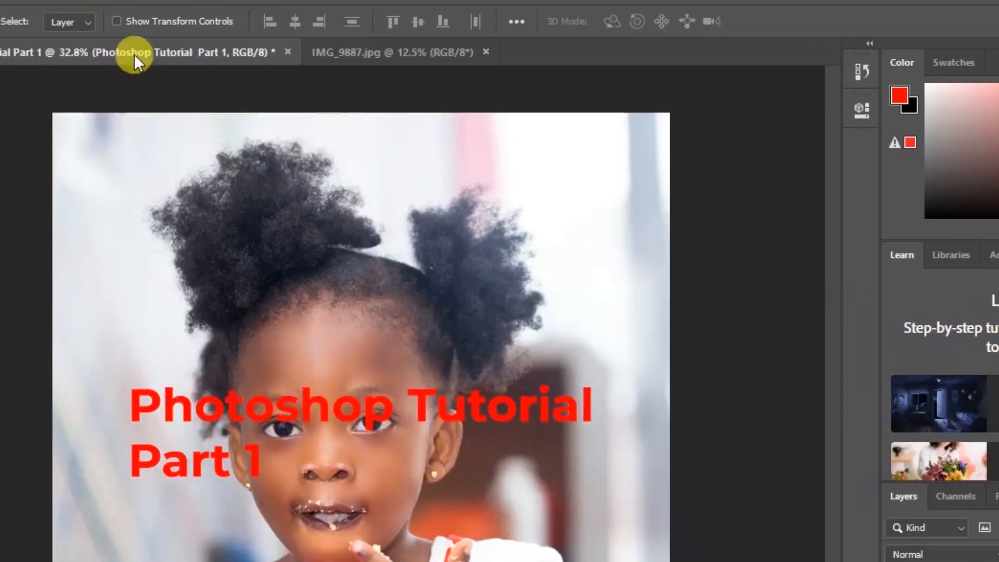
pyautogui.click(116, 21)
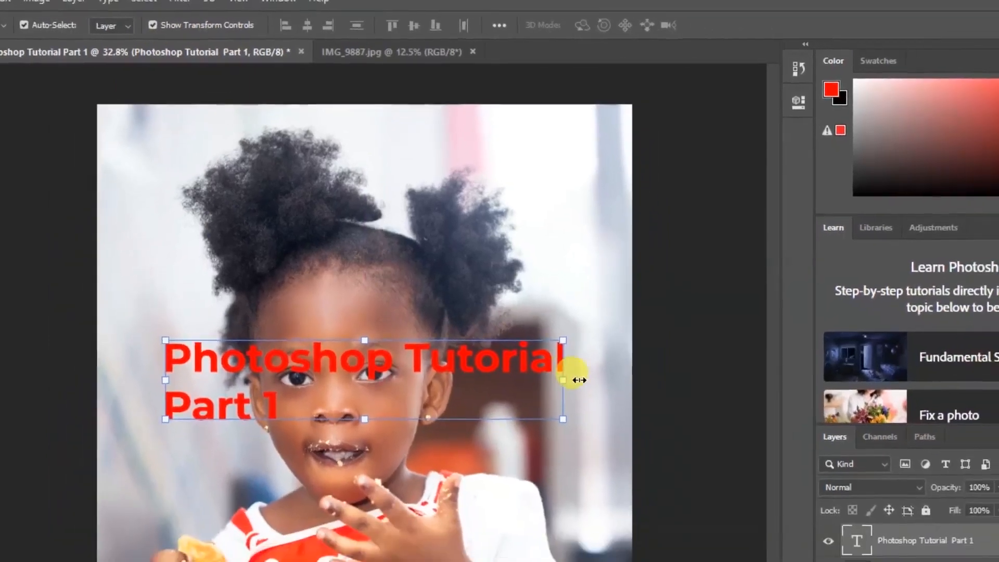
# - Scale the Photoshop Tutorial Part 1 text down proportionally to about 85% and move it up over the girl's hair near the photo's upper edge
pyautogui.click(579, 380)
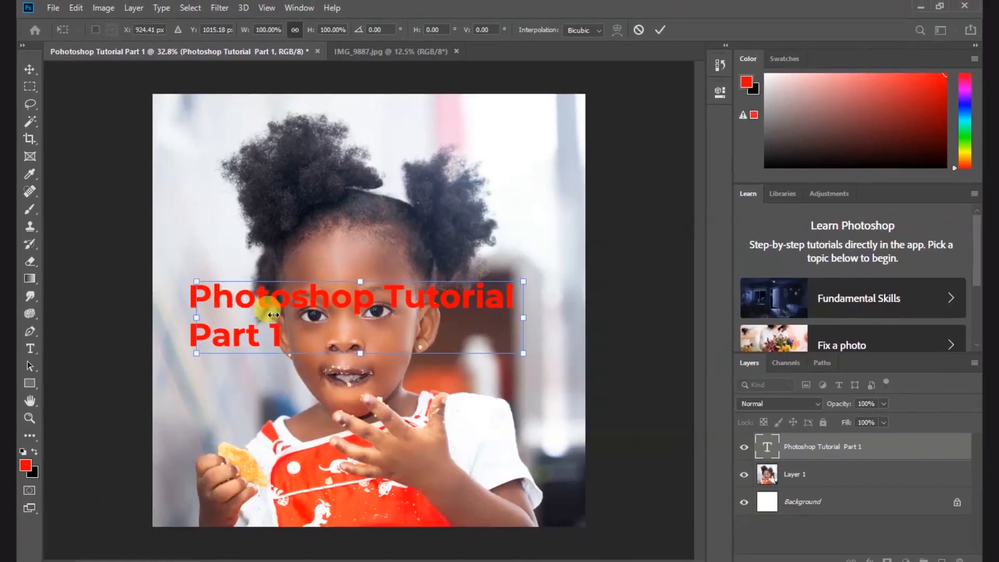
pyautogui.moveTo(274, 314); pyautogui.dragTo(238, 315)
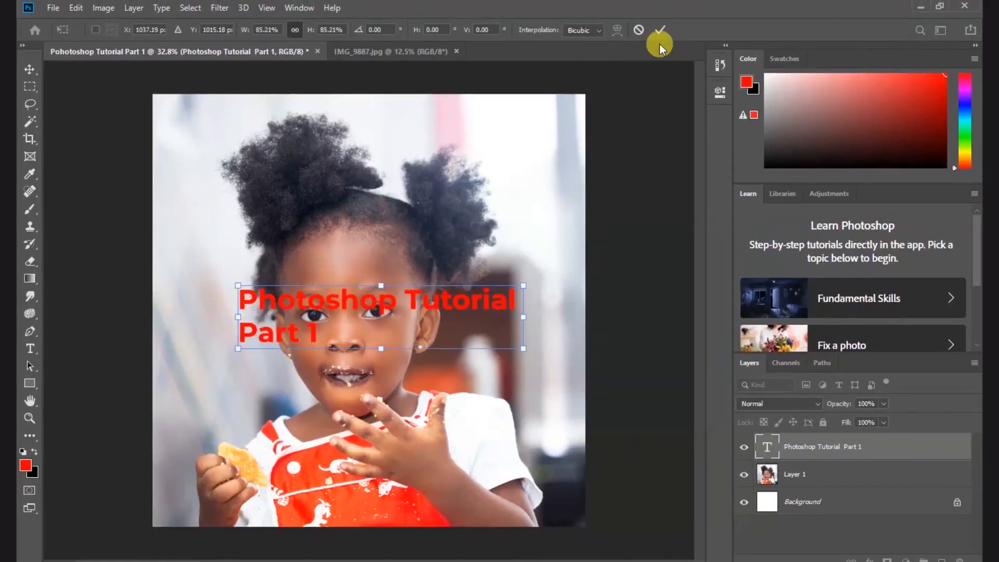
pyautogui.click(660, 29)
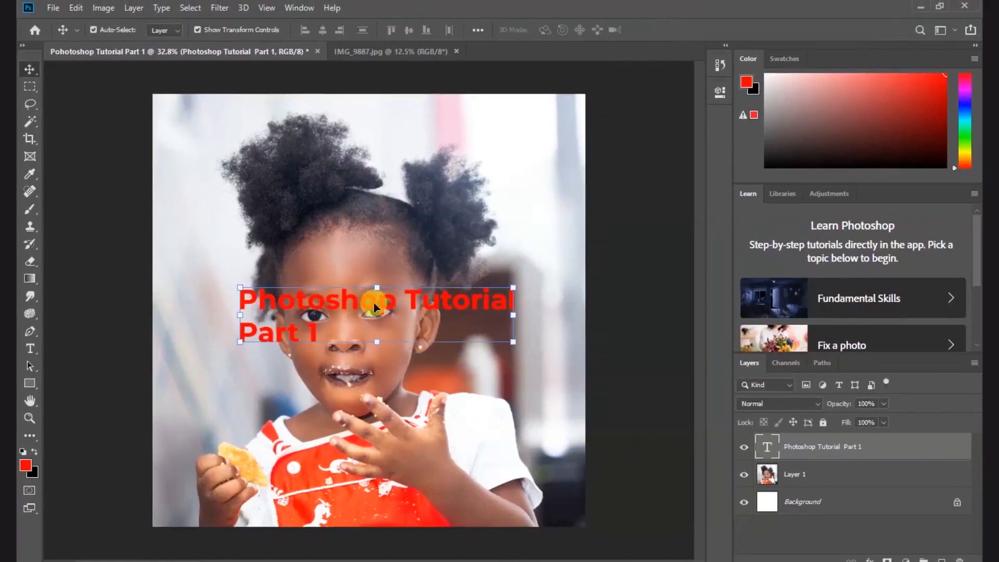
pyautogui.moveTo(375, 307); pyautogui.dragTo(397, 130)
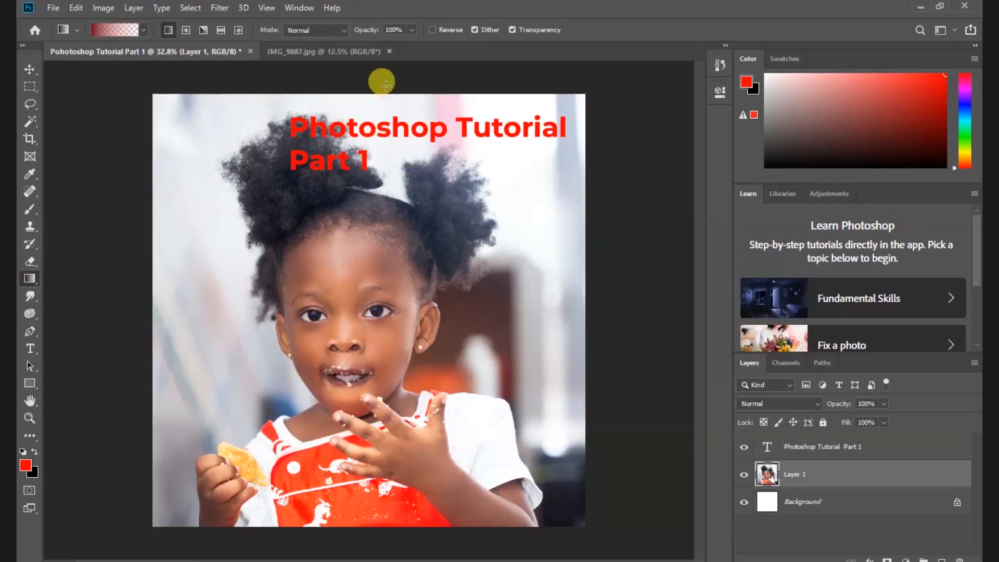
# - Apply a linear dark-red-to-transparent gradient to Layer 1, running vertically from above the photo's upper edge down to the girl's forehead
pyautogui.moveTo(386, 86); pyautogui.dragTo(381, 253)
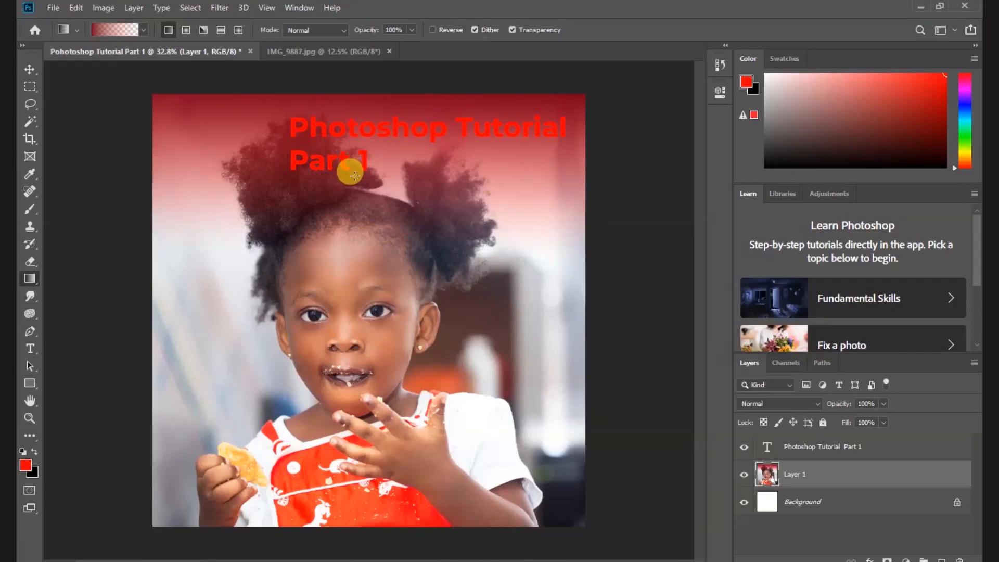
pyautogui.click(31, 402)
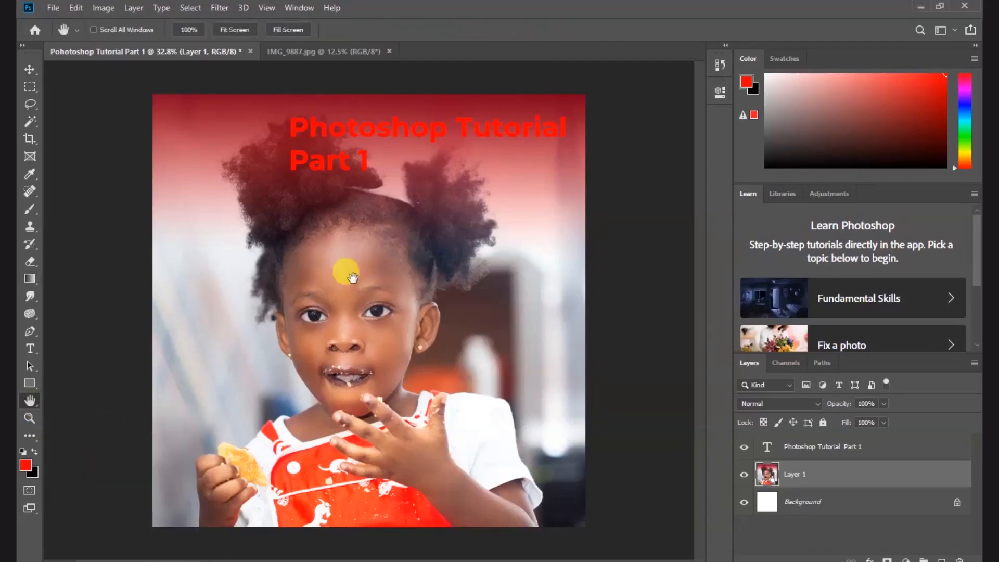
pyautogui.scroll(3, 360, 309)
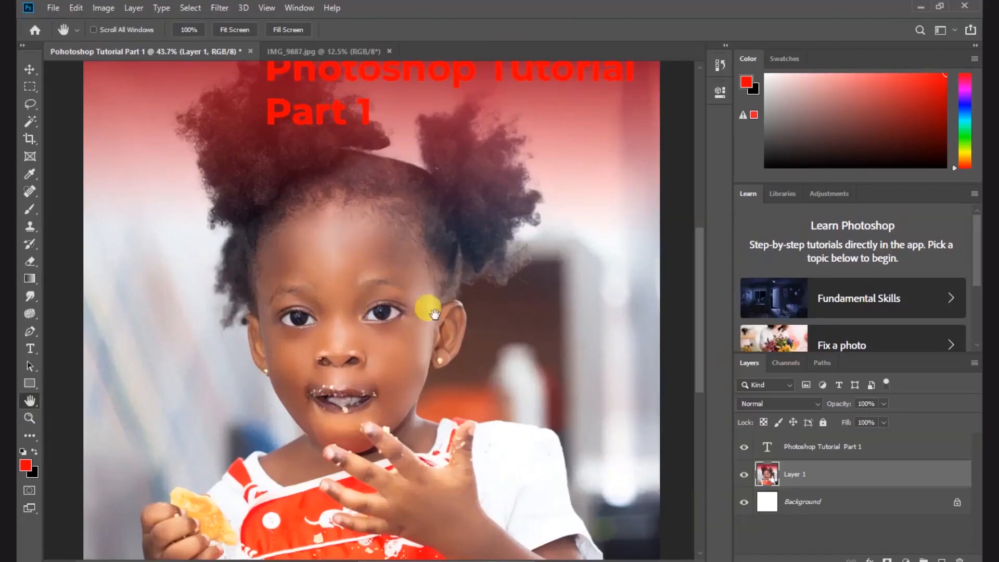
pyautogui.moveTo(434, 312); pyautogui.dragTo(368, 195)
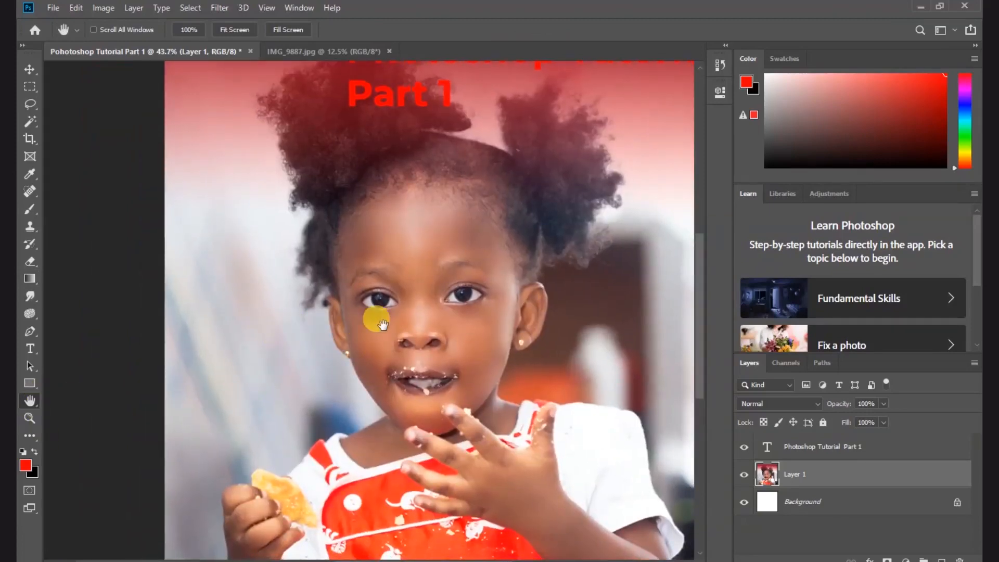
pyautogui.scroll(-3, 313, 311)
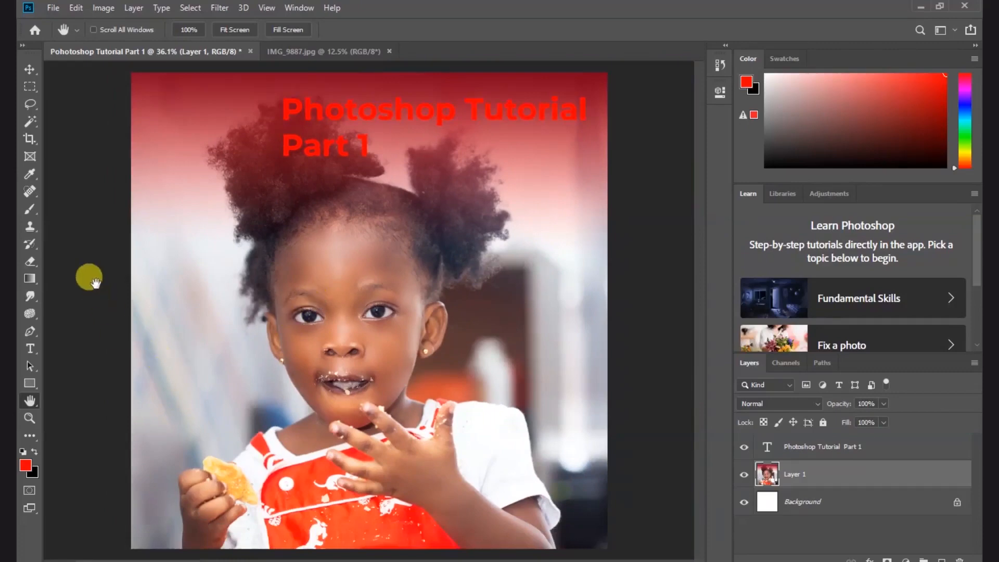
pyautogui.click(29, 71)
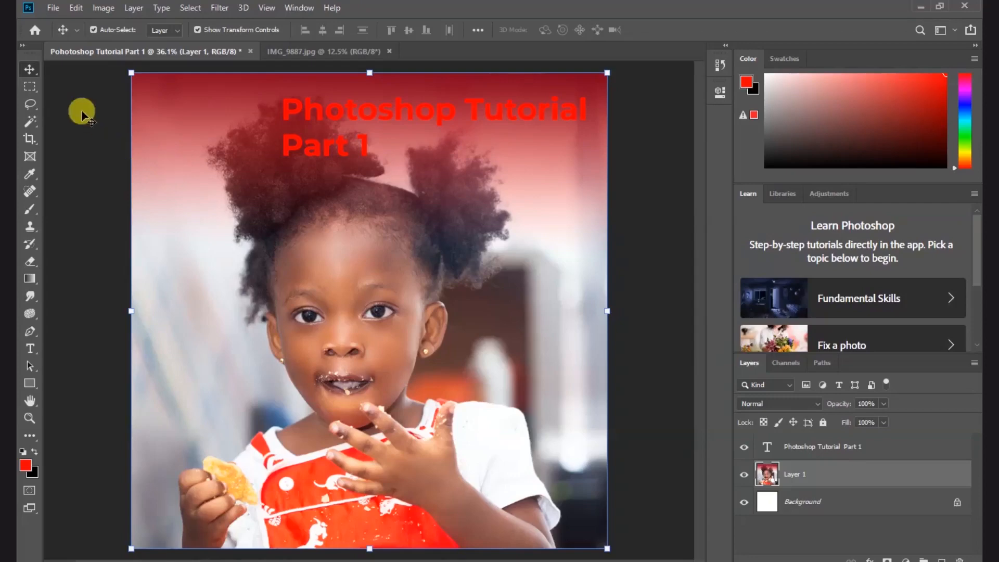
pyautogui.click(29, 86)
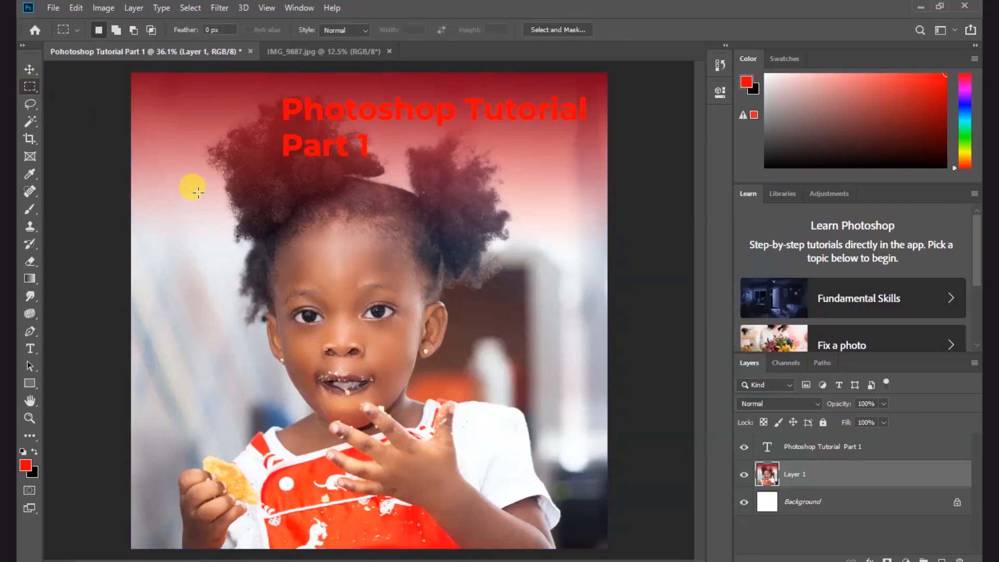
pyautogui.click(29, 104)
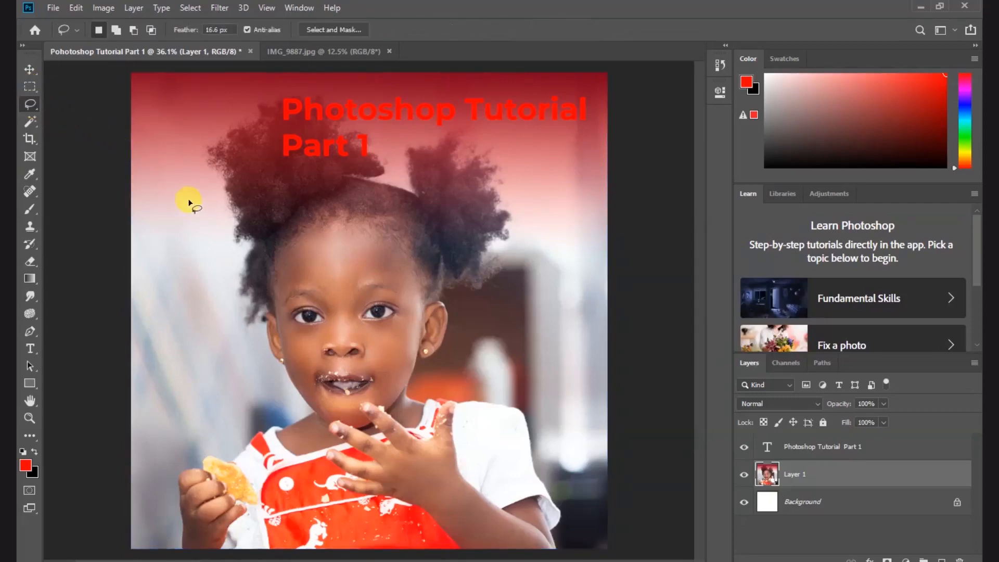
pyautogui.click(34, 122)
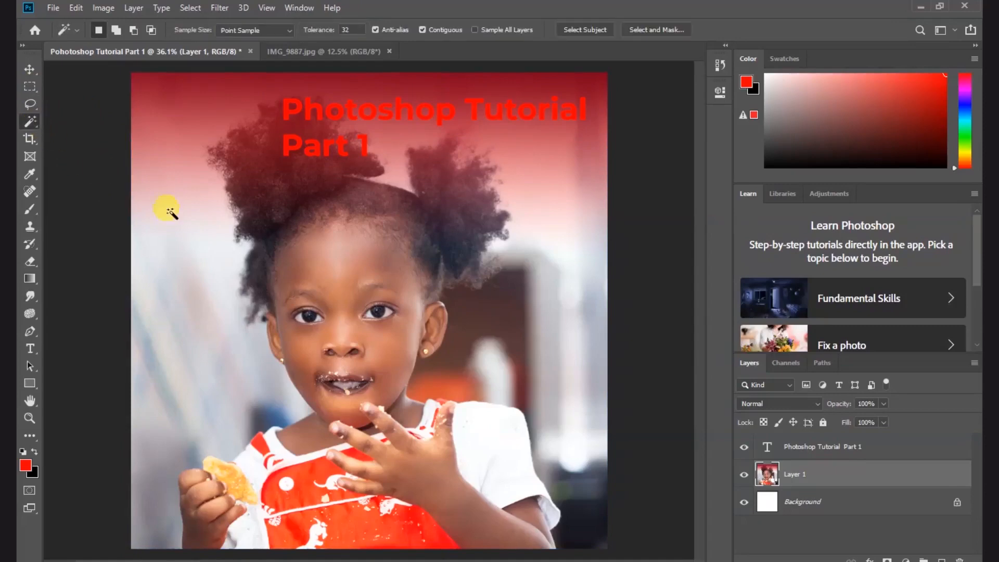
pyautogui.click(38, 143)
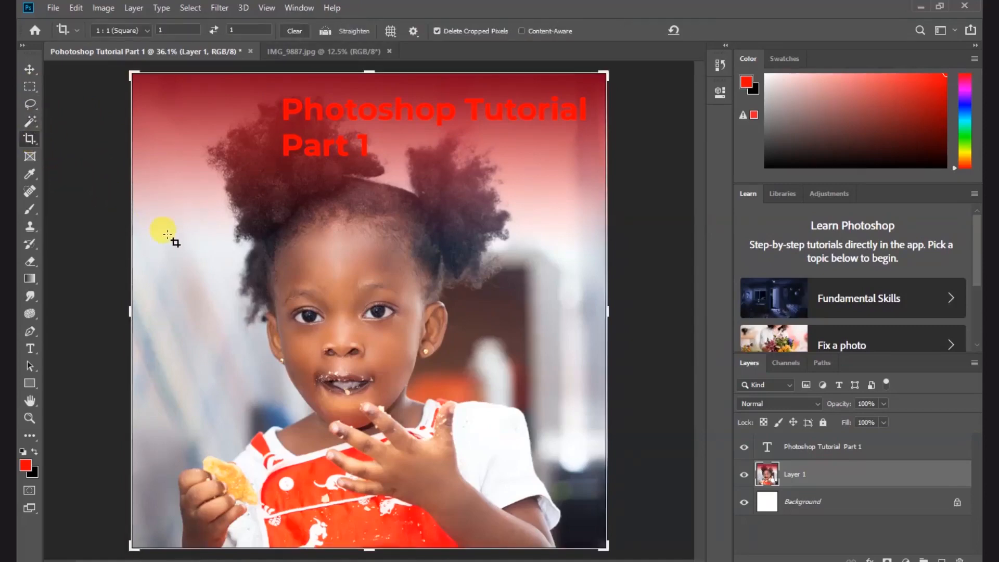
pyautogui.click(31, 348)
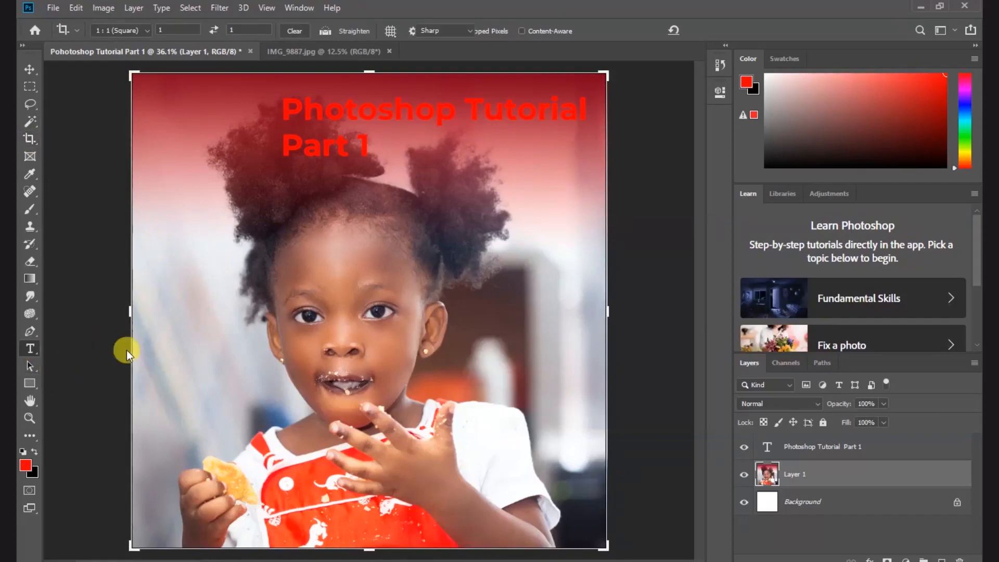
pyautogui.click(30, 383)
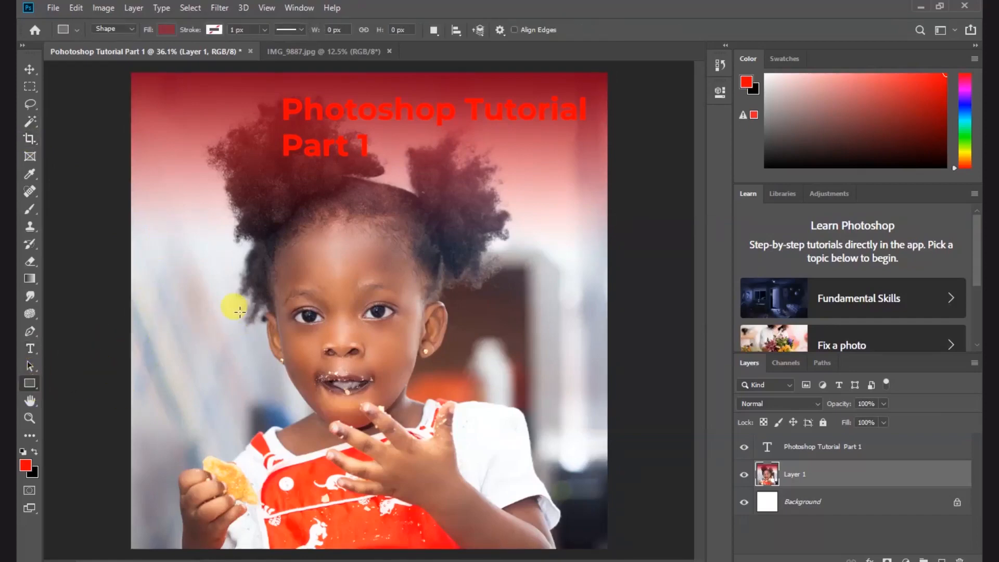
pyautogui.click(29, 69)
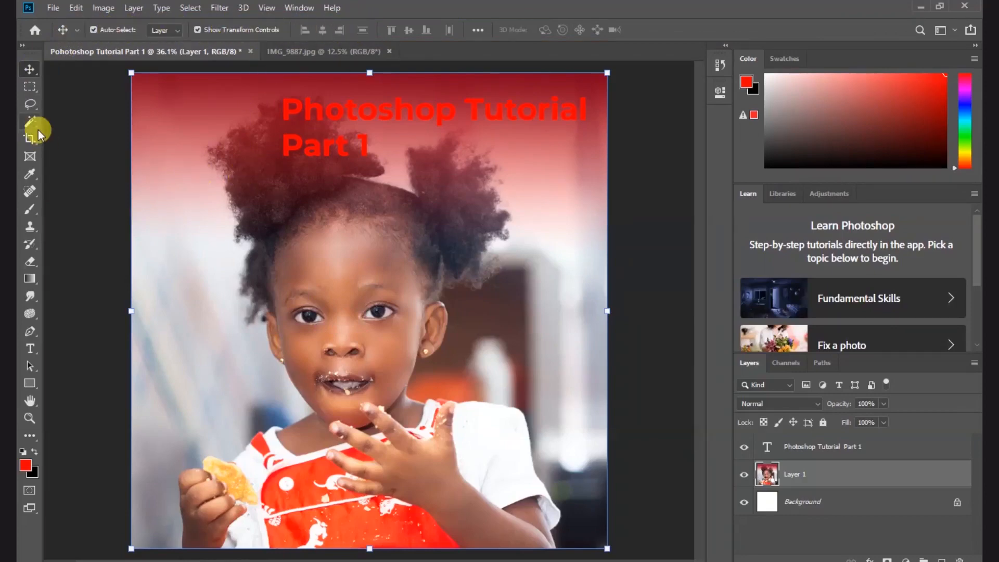
pyautogui.click(32, 89)
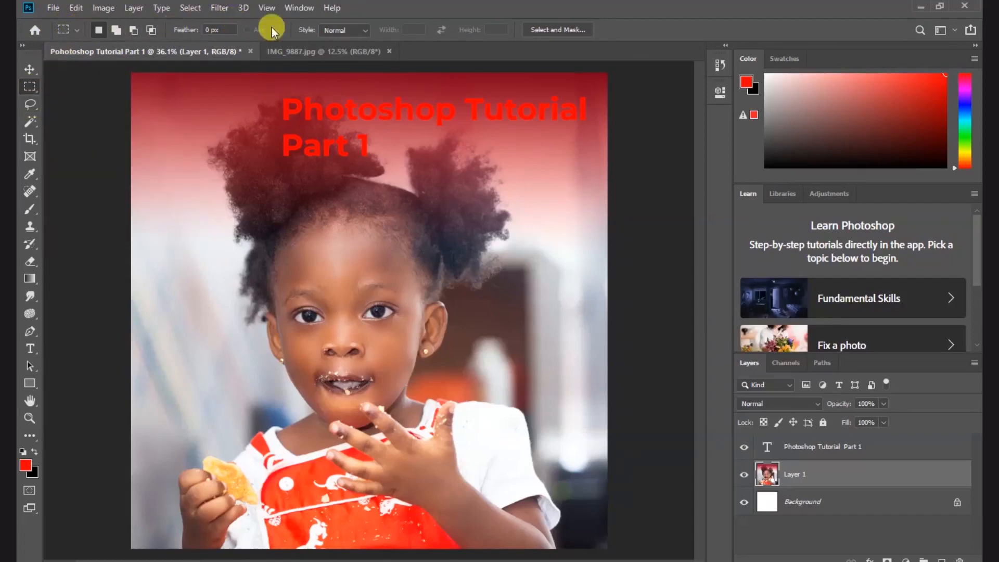
pyautogui.click(29, 106)
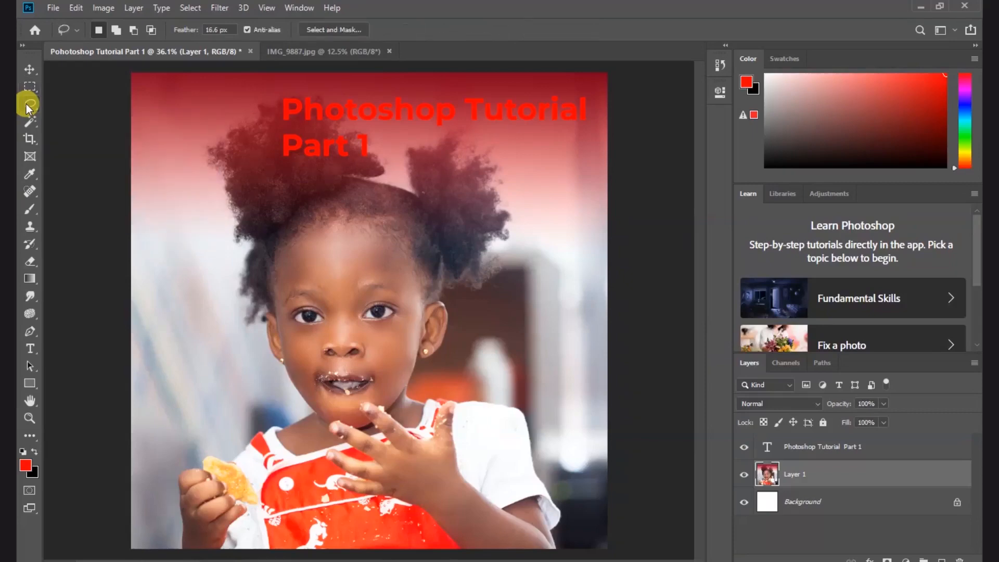
pyautogui.click(30, 121)
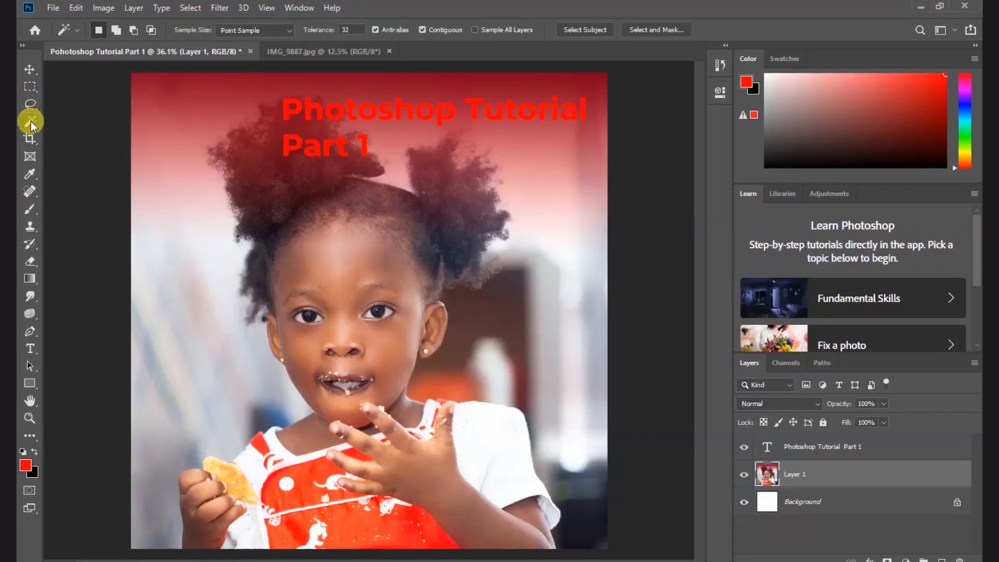
pyautogui.click(30, 140)
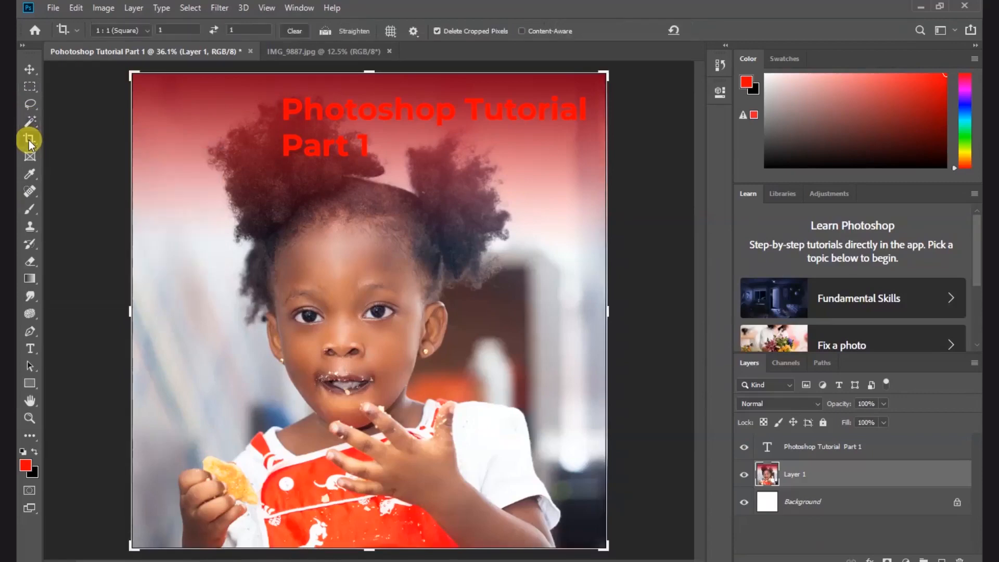
pyautogui.press('b')
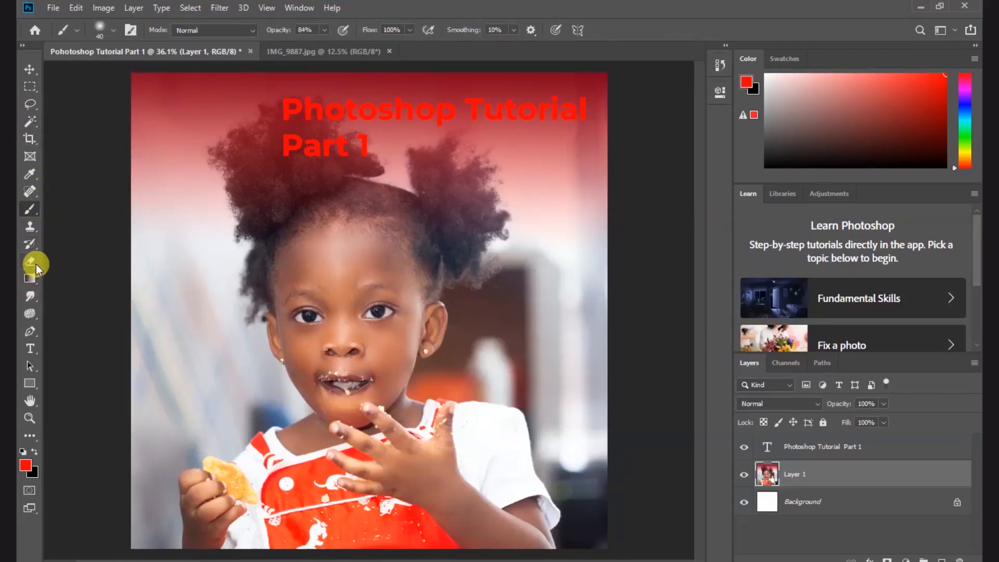
# - Draw a rectangle shape about 1266 px wide and 787 px high over the girl's face with the Rectangle Tool
pyautogui.click(29, 385)
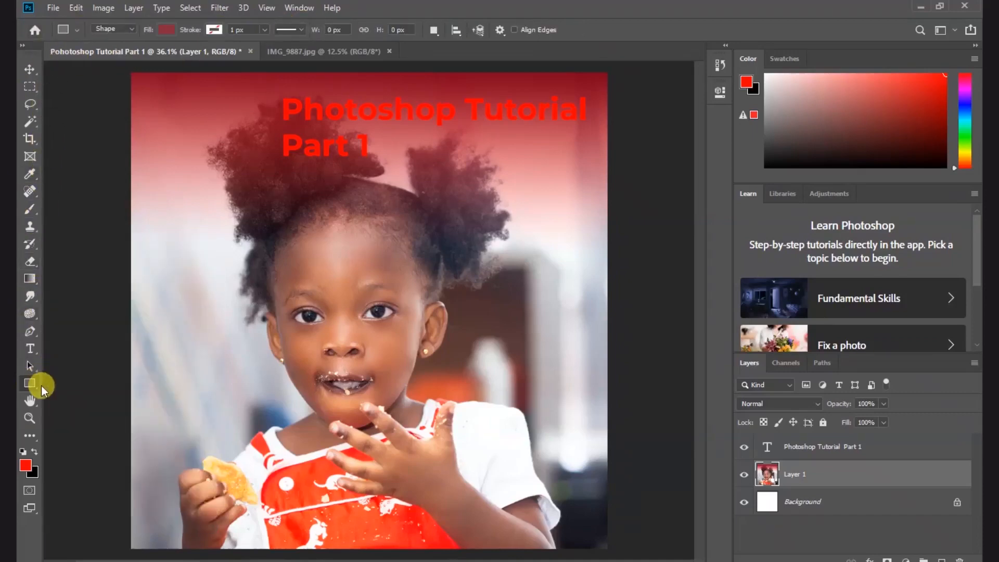
pyautogui.rightClick(35, 385)
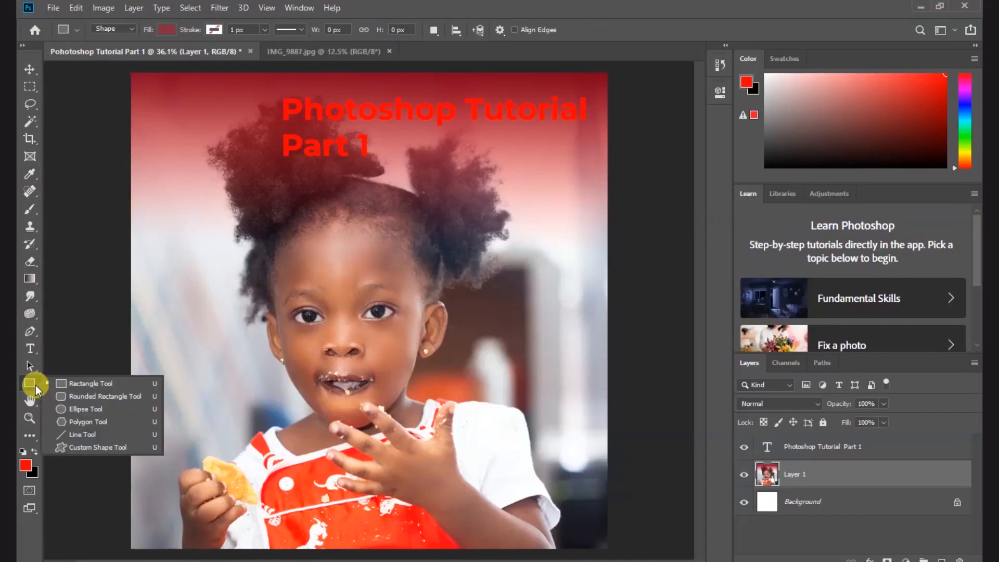
pyautogui.click(64, 385)
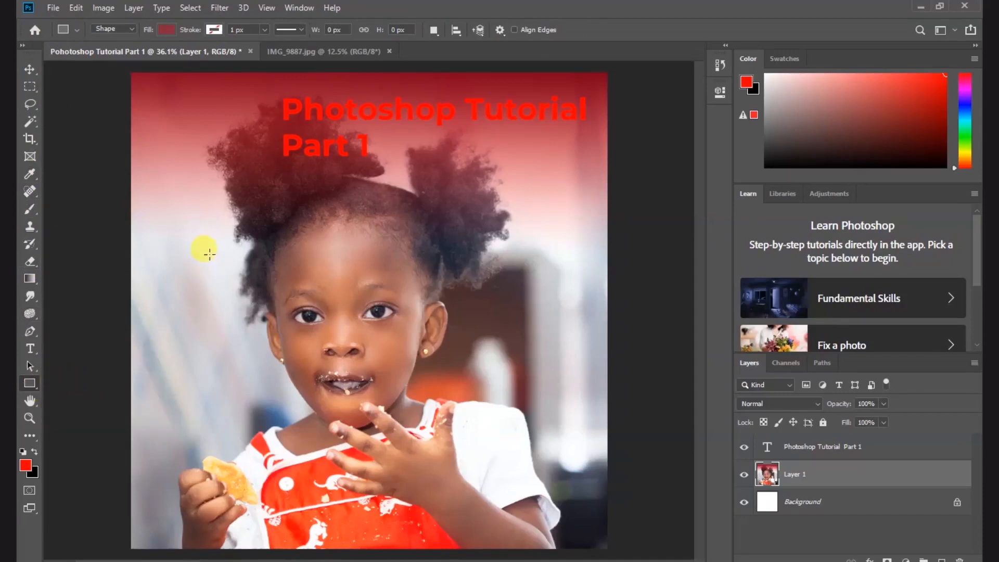
pyautogui.moveTo(184, 207); pyautogui.dragTo(489, 397)
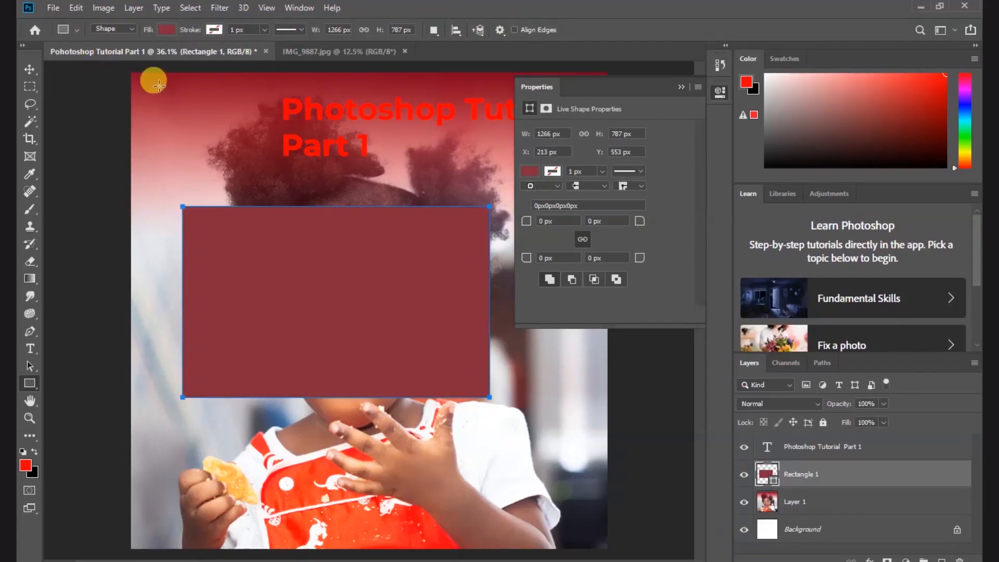
# - Try light grey, near-black and pink fills on the rectangle, and set its fill to dark crimson
pyautogui.click(167, 30)
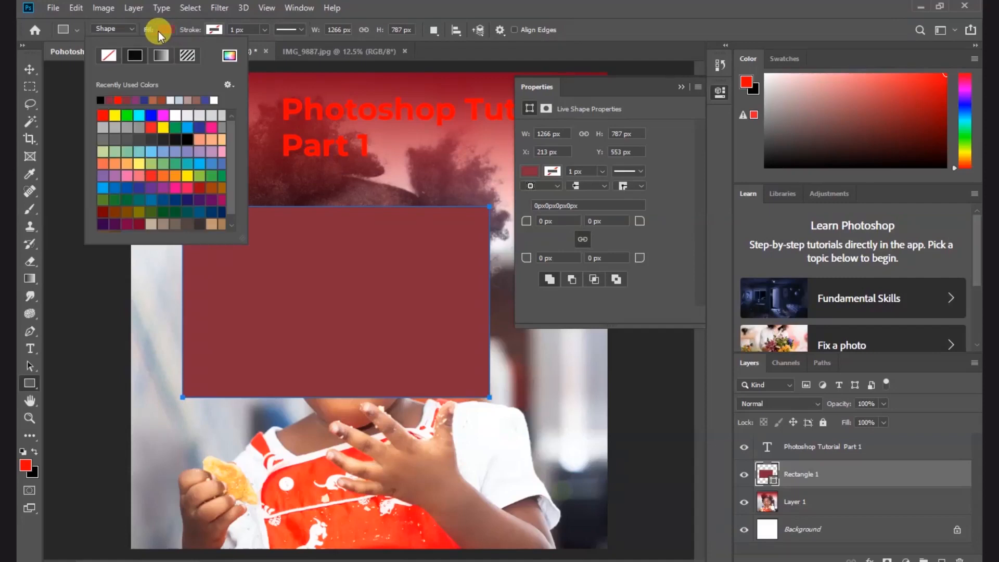
pyautogui.click(172, 99)
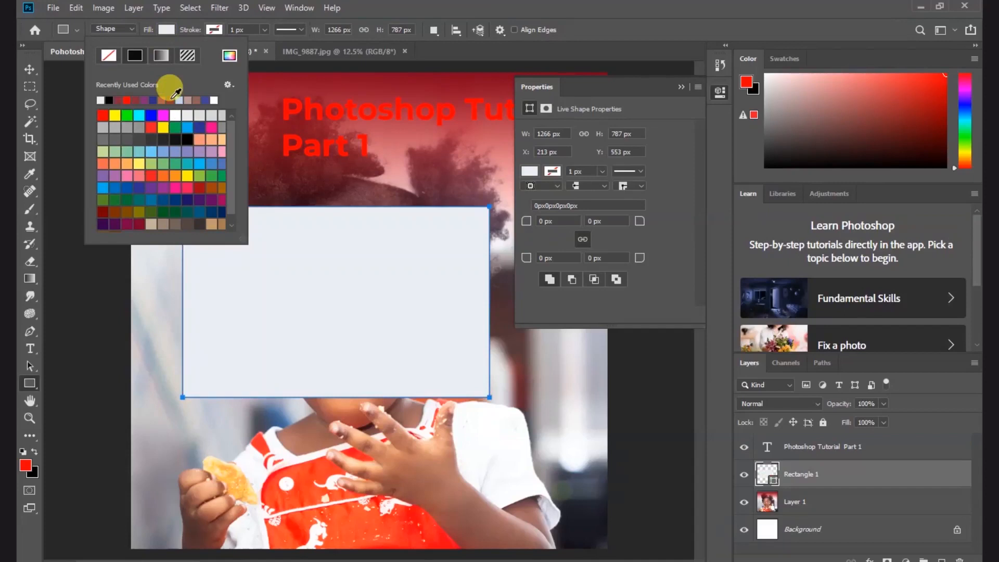
pyautogui.click(186, 140)
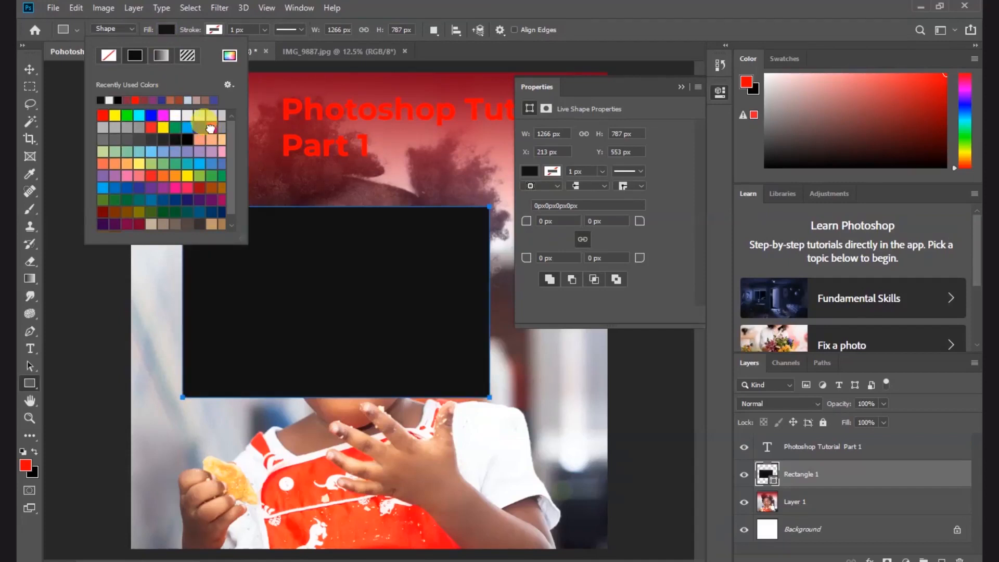
pyautogui.click(210, 129)
pyautogui.click(137, 222)
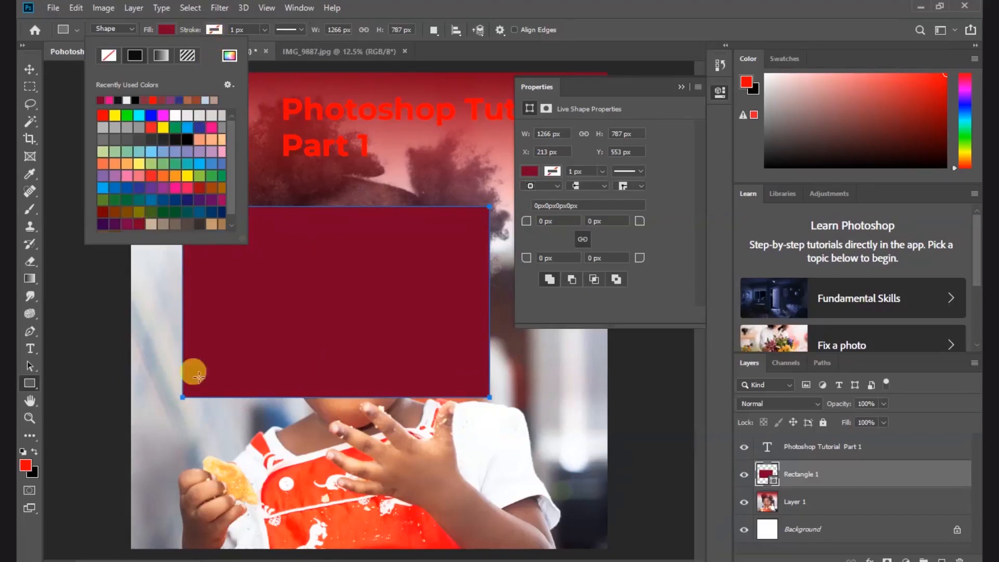
pyautogui.click(192, 32)
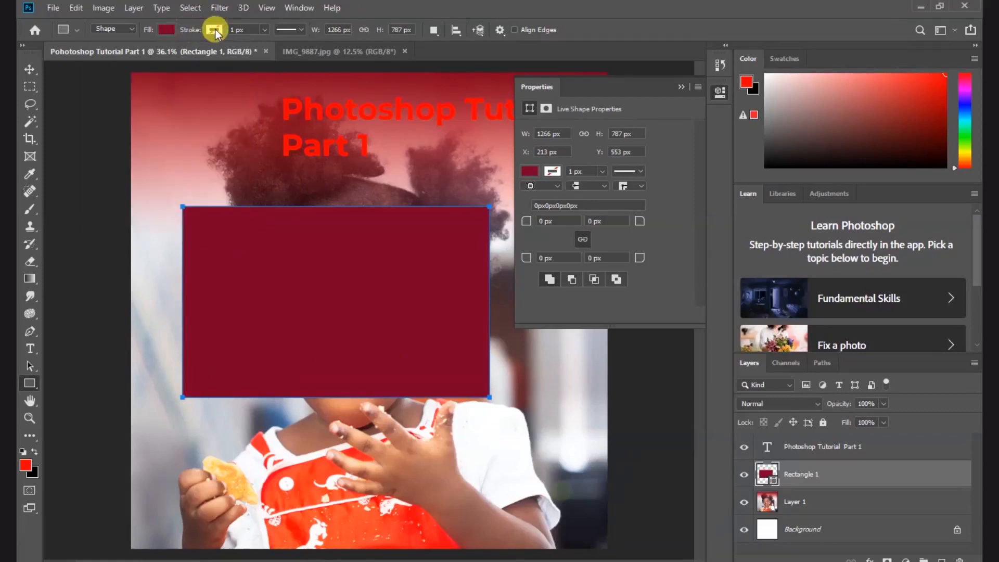
# - Give the crimson rectangle a solid blue stroke about 37.43 px wide
pyautogui.click(214, 30)
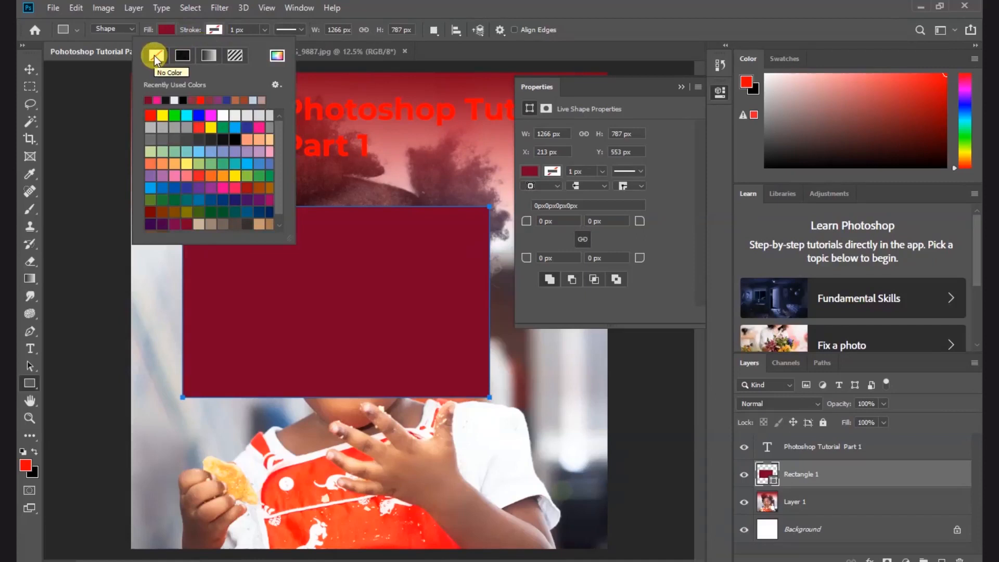
pyautogui.click(182, 57)
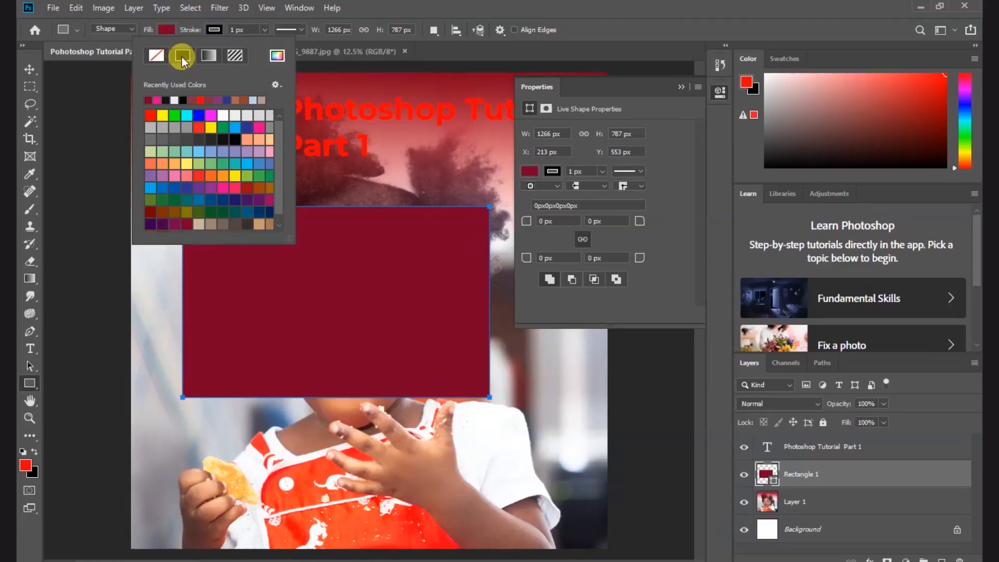
pyautogui.click(199, 115)
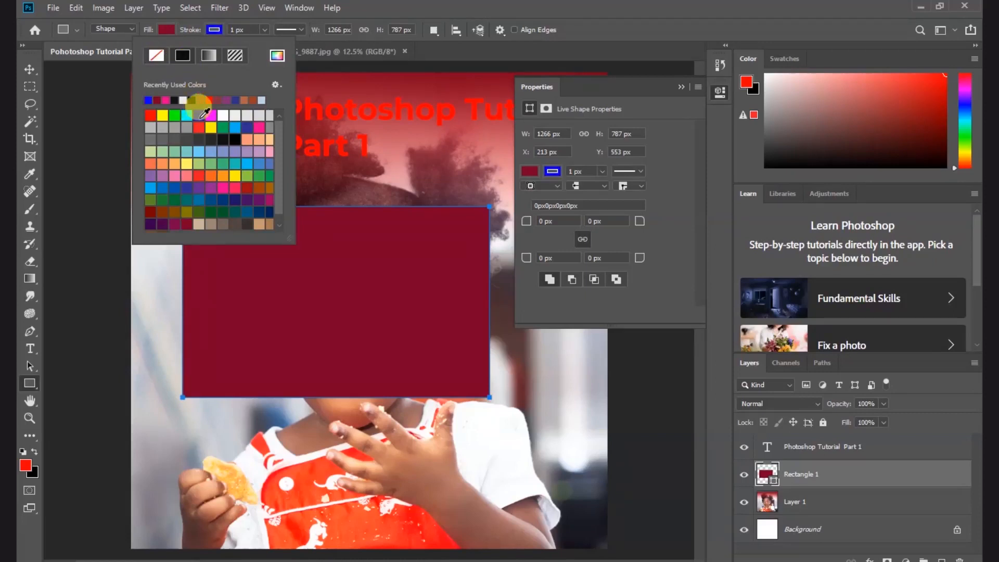
pyautogui.click(264, 30)
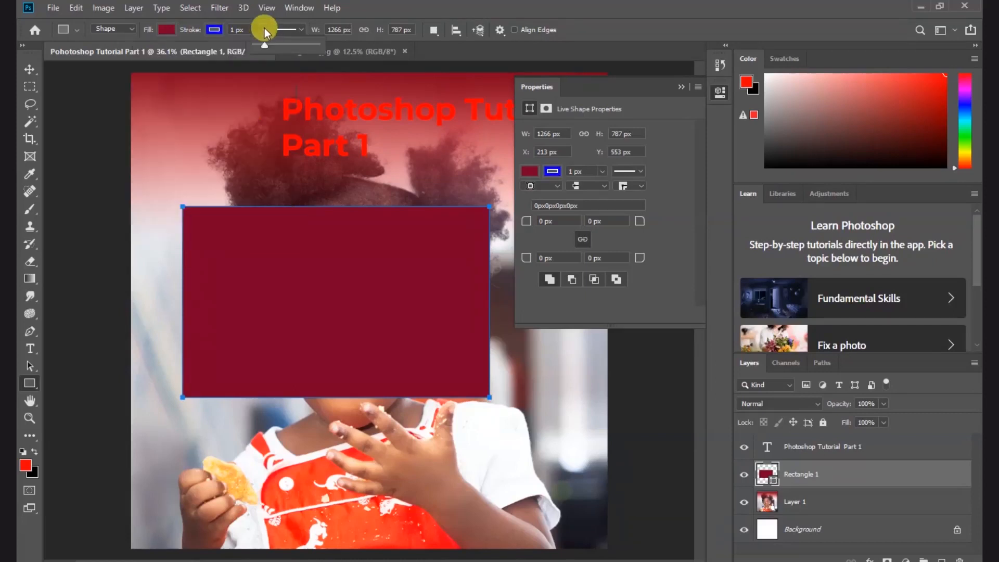
pyautogui.moveTo(264, 47); pyautogui.dragTo(274, 47)
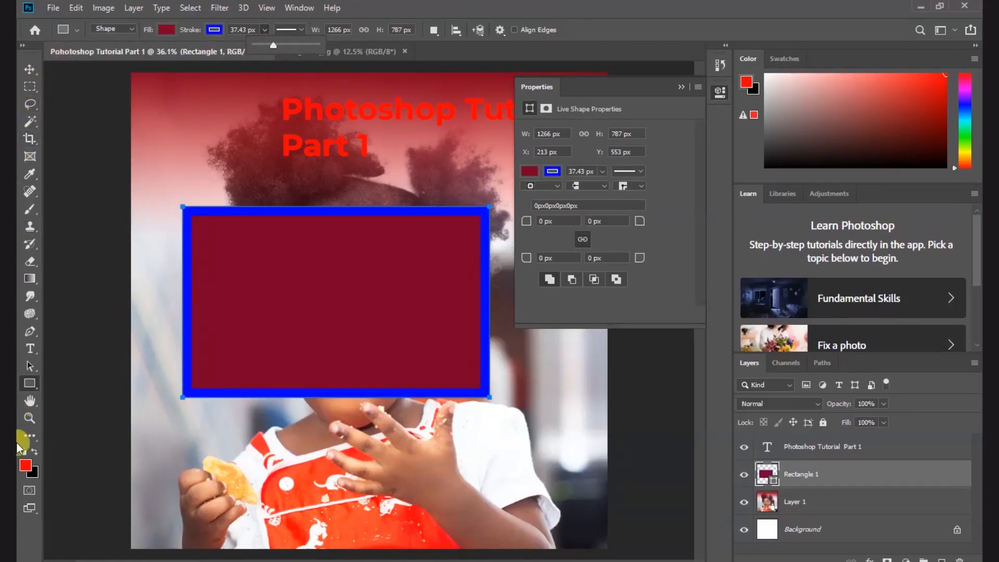
# - Add the text "Beauty Mountains Images" above the rectangle, over the hair near the photo's upper edge
pyautogui.click(32, 351)
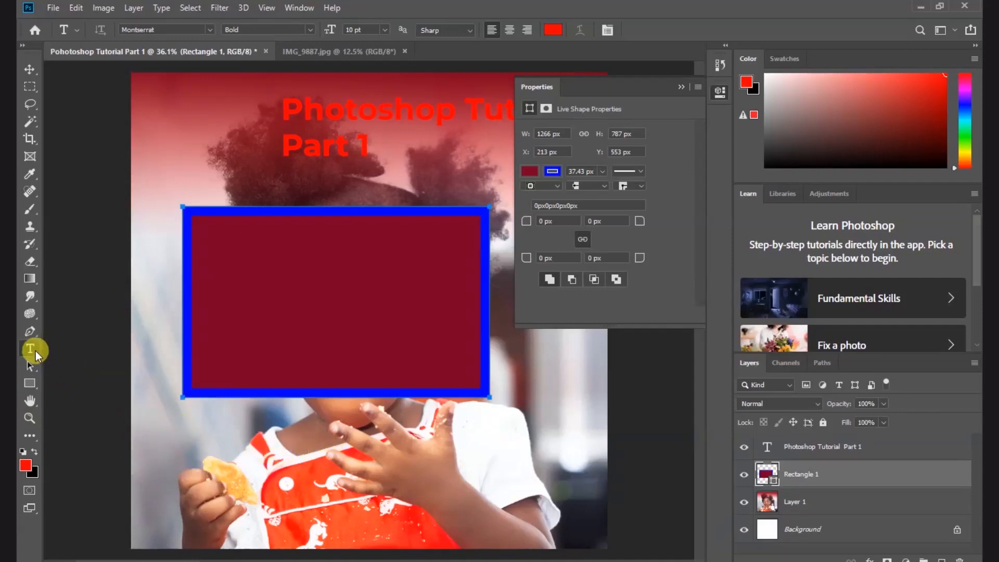
pyautogui.click(198, 134)
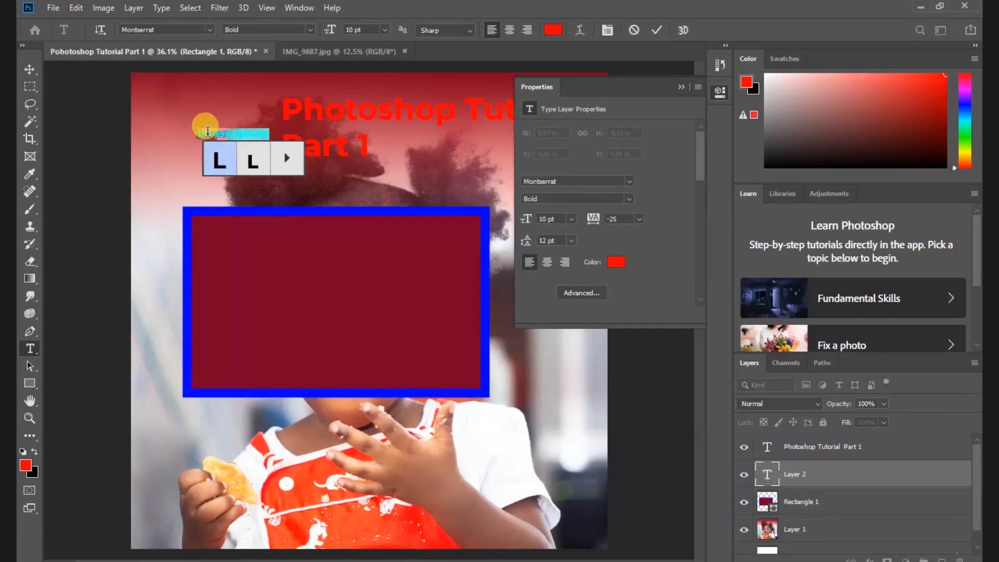
pyautogui.press('BackSpace')
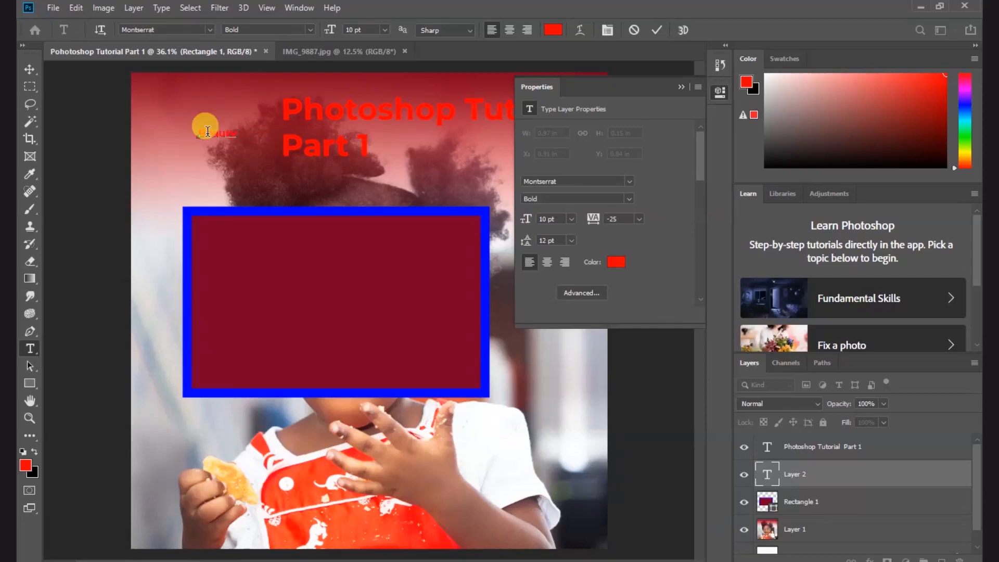
pyautogui.write('Beauty Mount ')
pyautogui.write('ins Images')
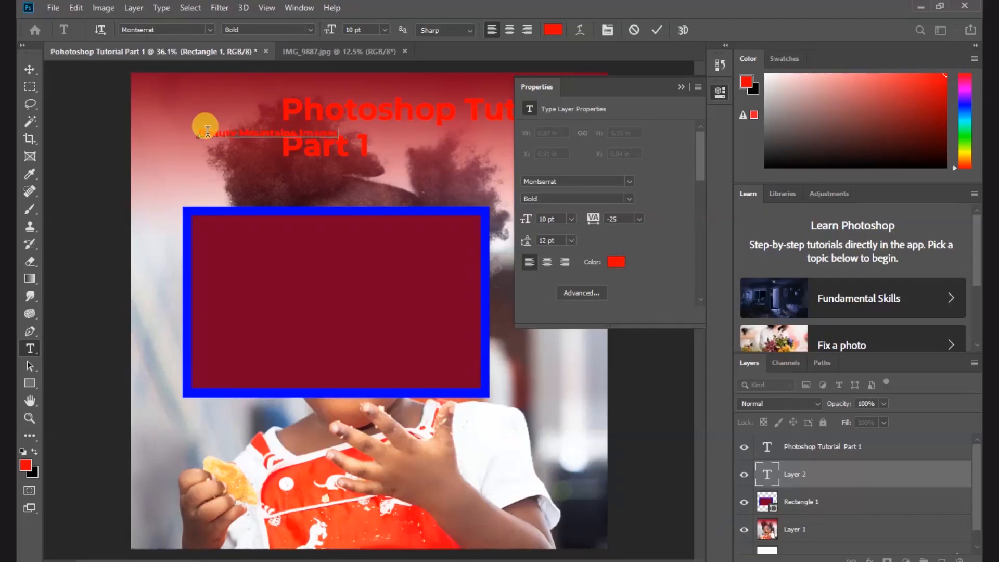
# - Set the Beauty Mountains Images text to the Avengeance Mightiest Avenger font at 28 pt
pyautogui.moveTo(202, 131); pyautogui.dragTo(348, 129)
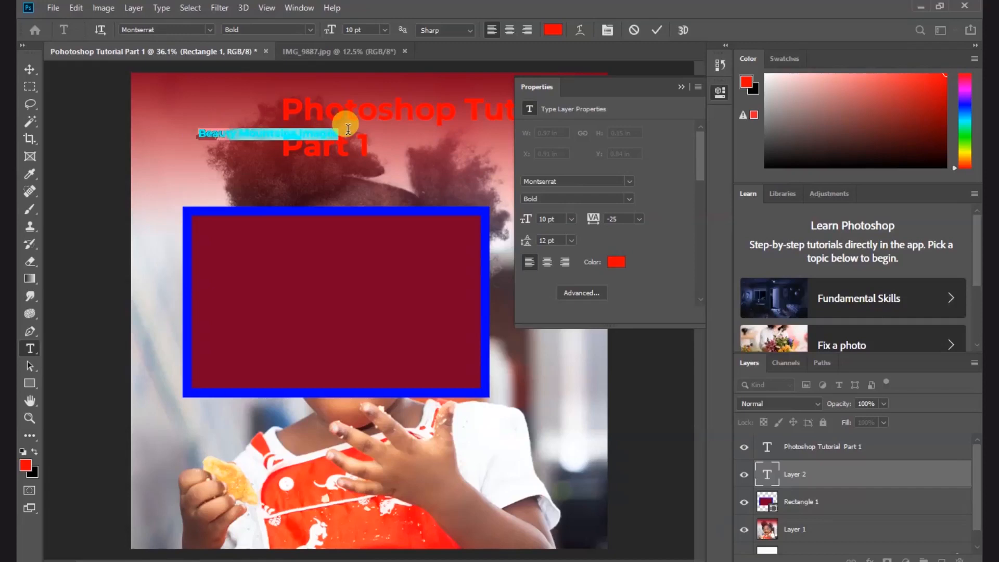
pyautogui.click(210, 29)
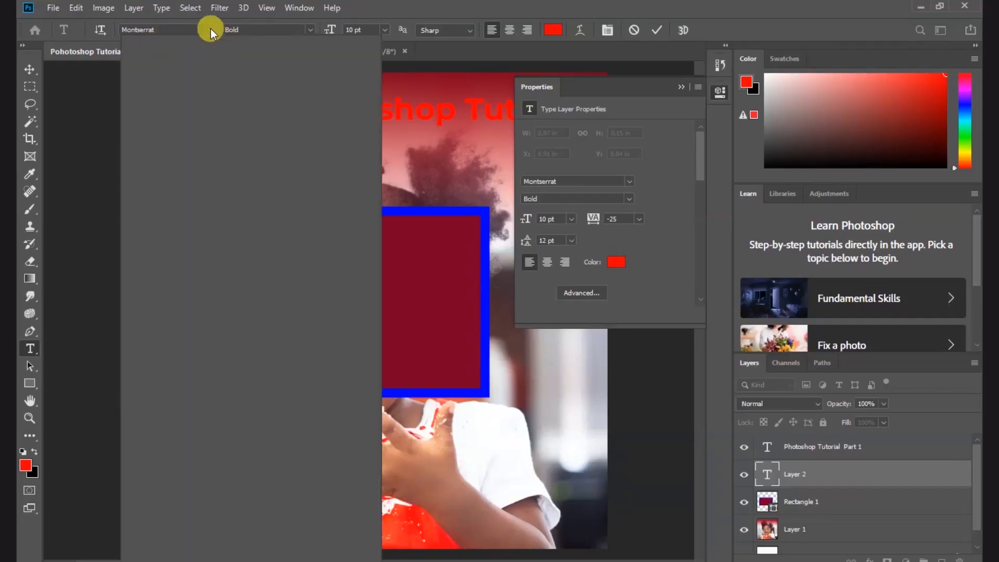
pyautogui.click(210, 29)
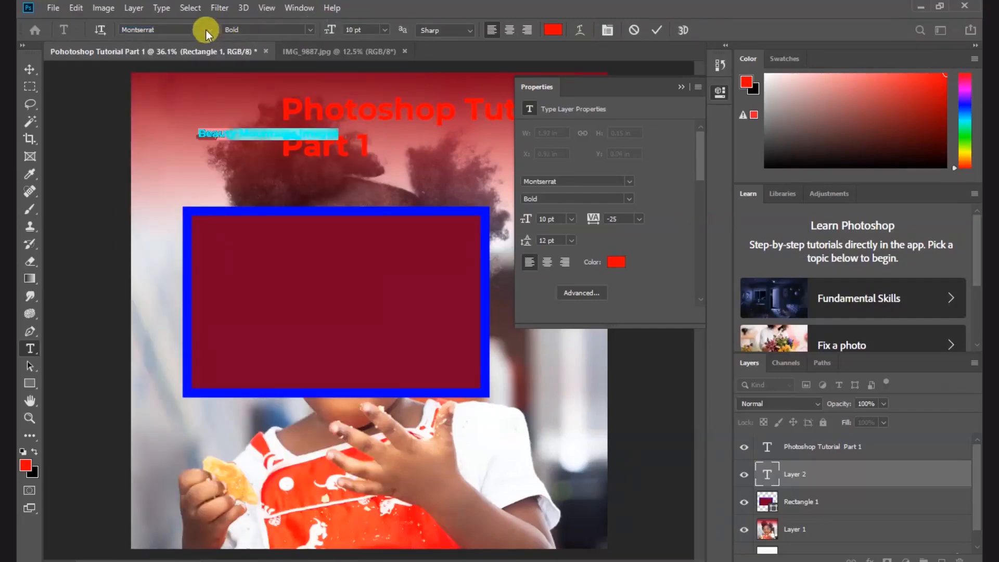
pyautogui.click(210, 30)
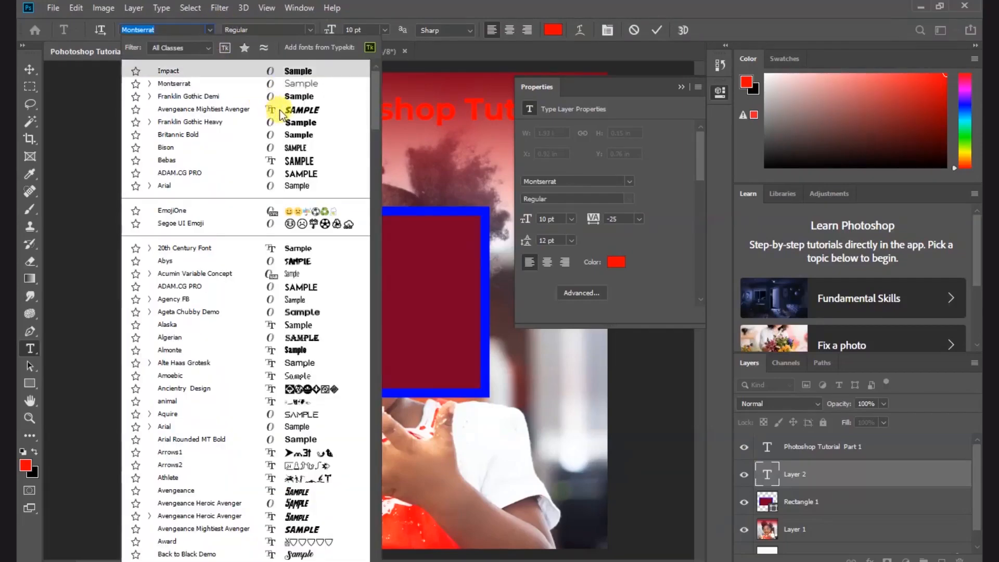
pyautogui.click(292, 111)
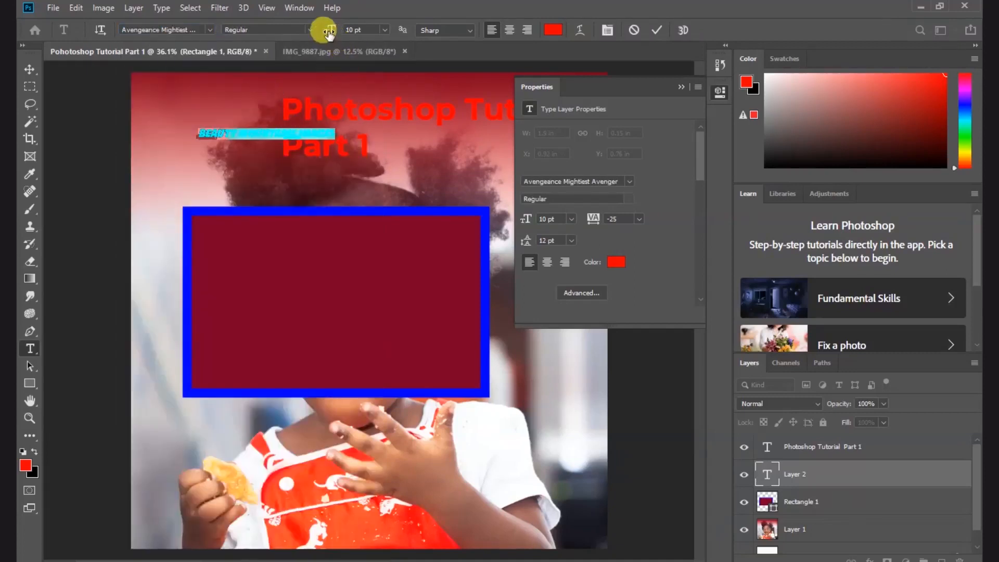
pyautogui.moveTo(329, 34); pyautogui.dragTo(337, 33)
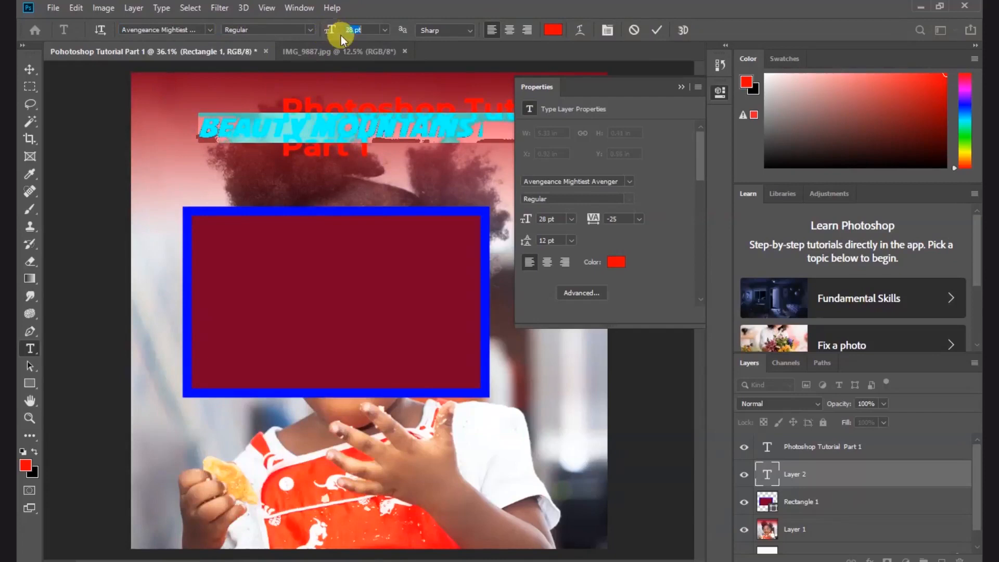
# - Change the Beauty Mountains Images text colour to white (ffffff) and commit the text
pyautogui.click(551, 30)
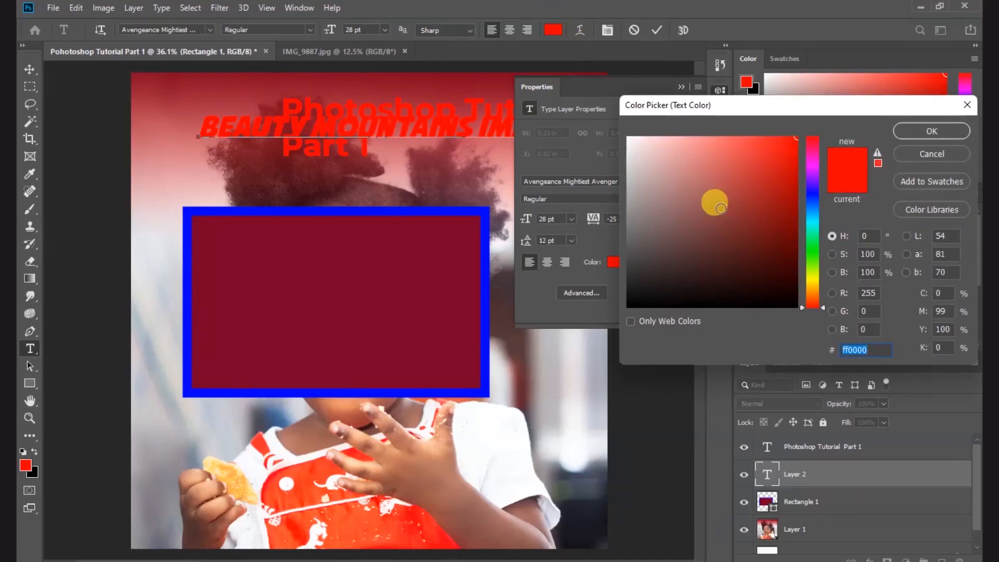
pyautogui.moveTo(648, 163); pyautogui.dragTo(623, 135)
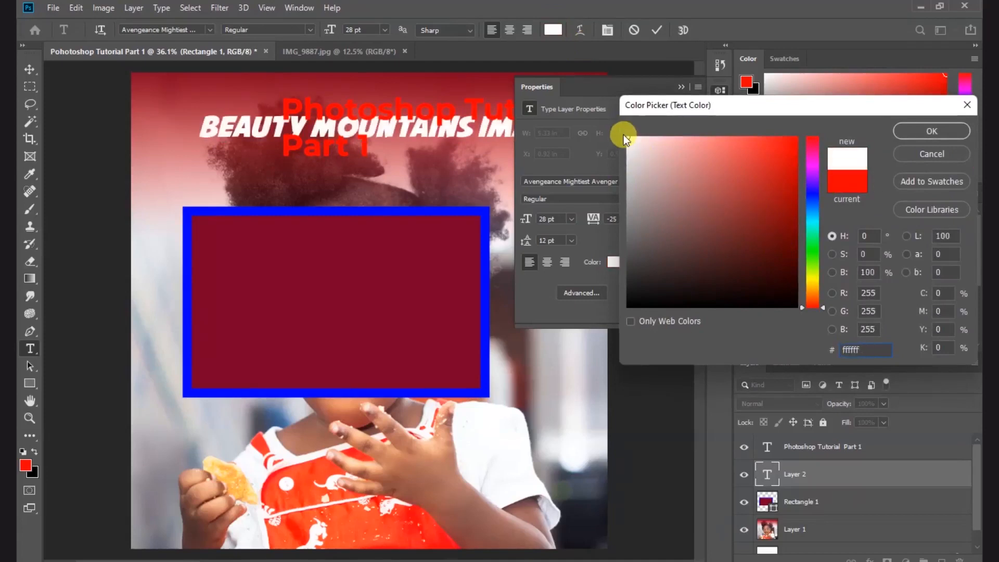
pyautogui.click(911, 134)
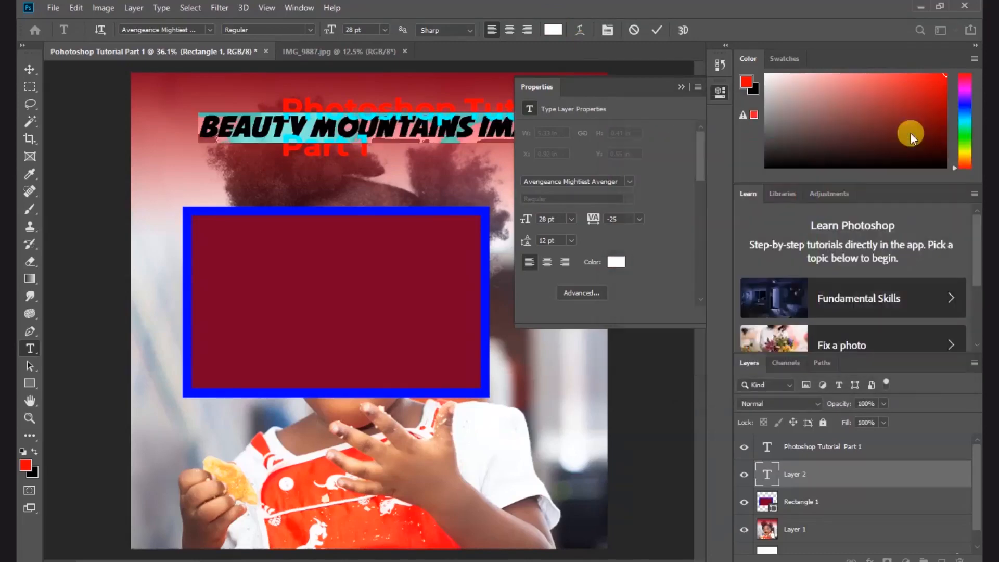
pyautogui.click(654, 32)
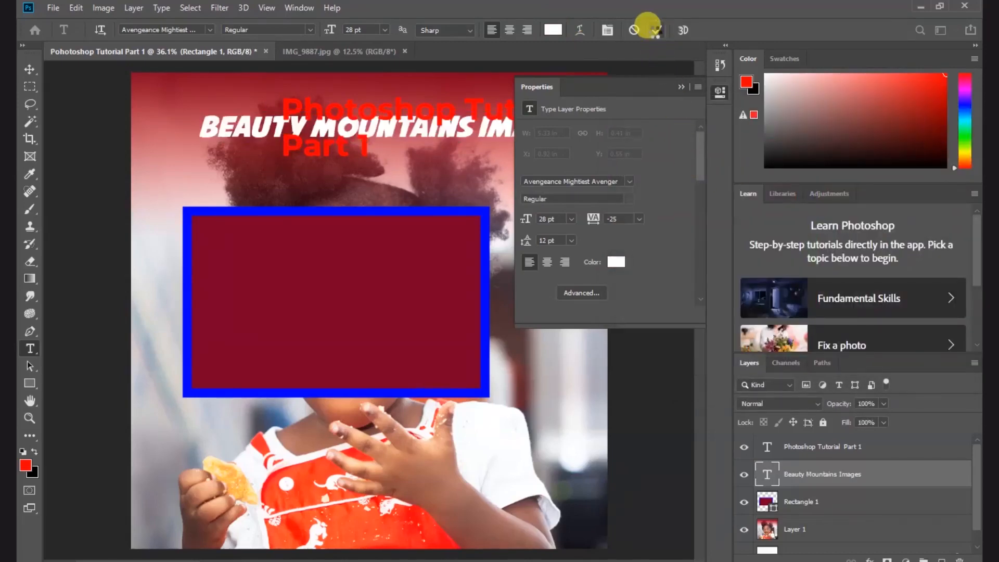
# - Collapse the shape and type properties, and move the Beauty Mountains Images text down onto the crimson rectangle
pyautogui.click(679, 87)
pyautogui.press('v')
pyautogui.moveTo(227, 134); pyautogui.dragTo(194, 120)
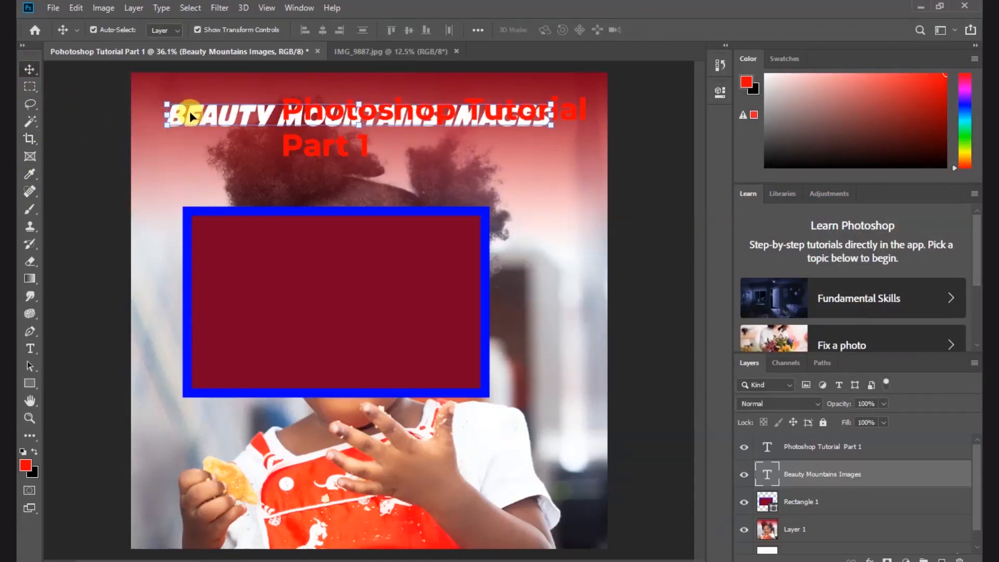
pyautogui.moveTo(194, 116); pyautogui.dragTo(226, 281)
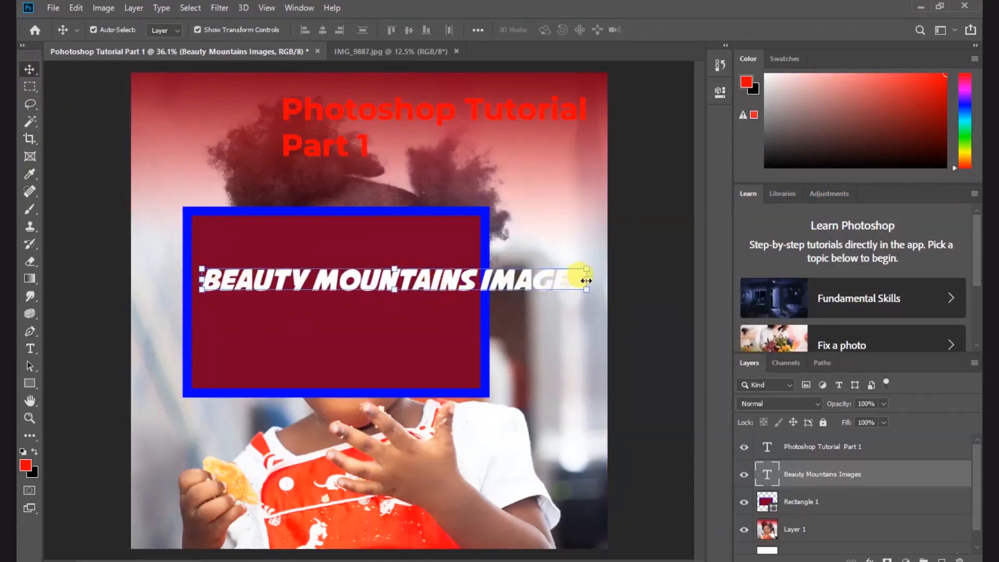
# - Scale the Beauty Mountains Images text proportionally to about 67%, centre it horizontally in the rectangle's upper half, and deselect it
pyautogui.hotkey('ctrl', 't')
pyautogui.moveTo(587, 281); pyautogui.dragTo(461, 280)
pyautogui.click(660, 29)
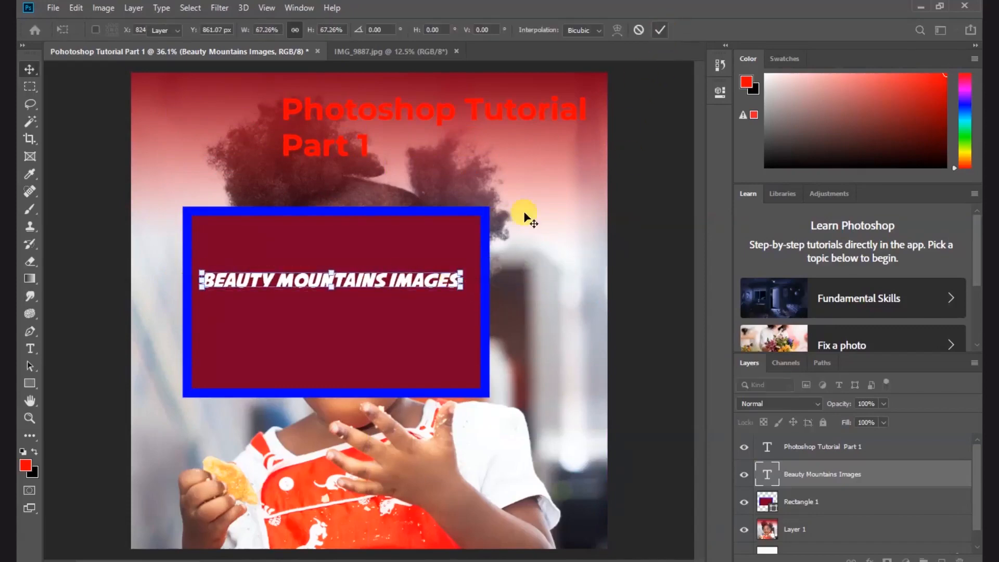
pyautogui.moveTo(364, 281); pyautogui.dragTo(370, 266)
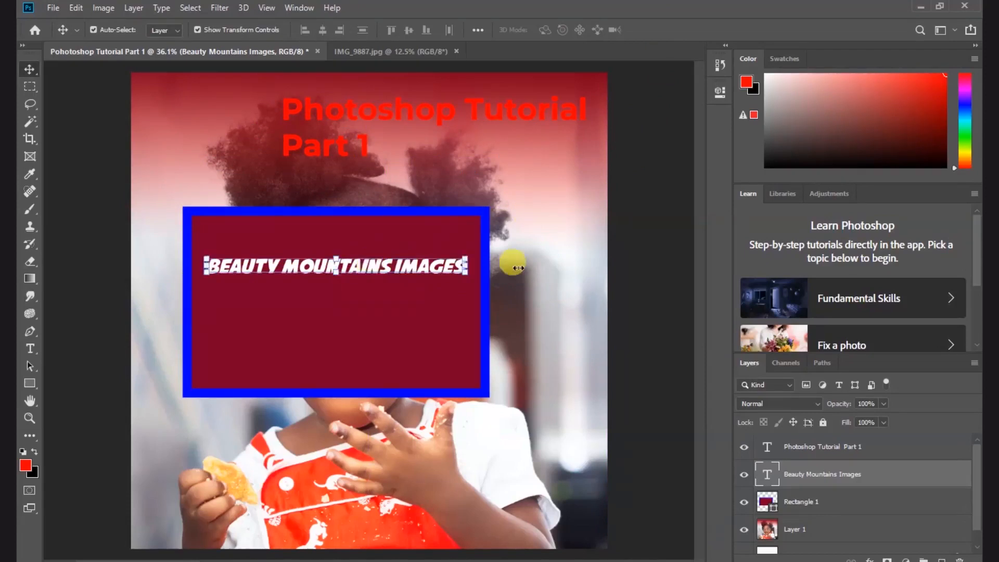
pyautogui.click(645, 245)
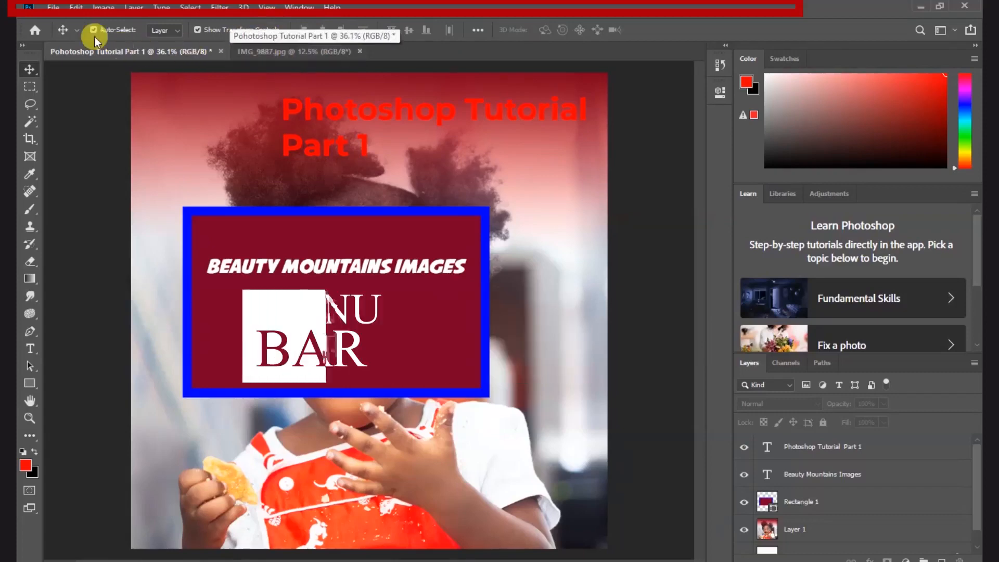
# - Open the FlakyGhanaianMeatPie-1 image from the Ohemaa pastries folder
pyautogui.click(54, 9)
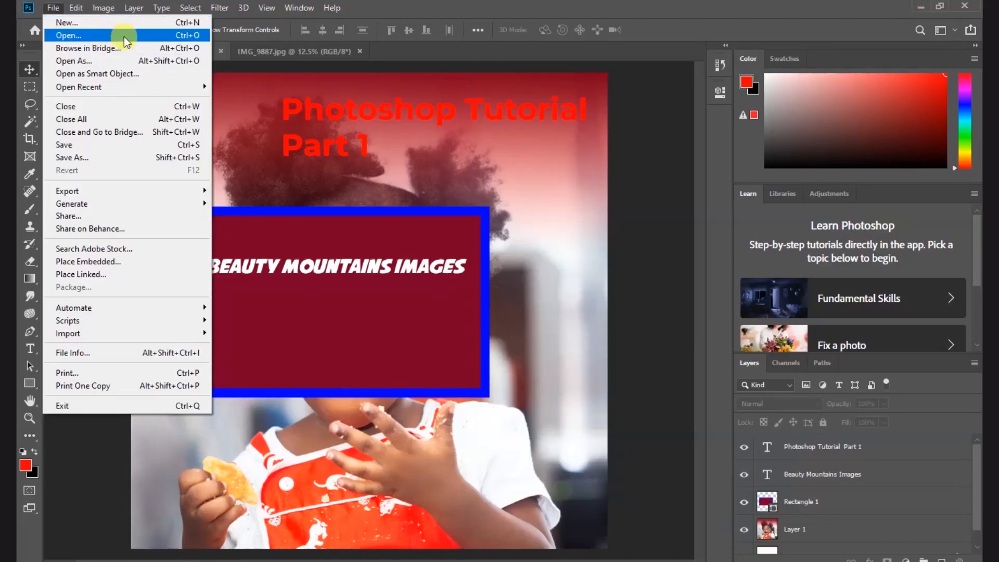
pyautogui.click(95, 37)
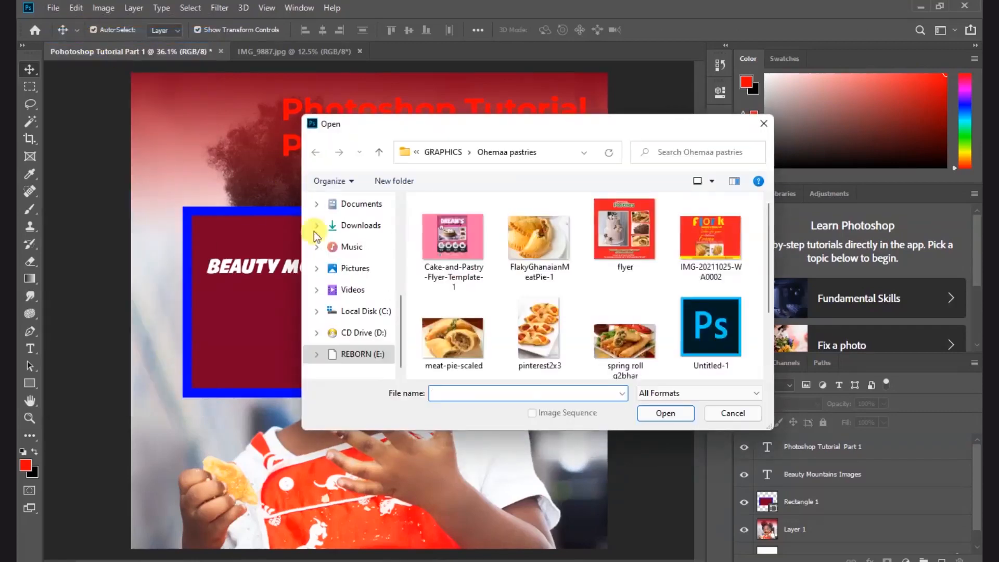
pyautogui.click(534, 248)
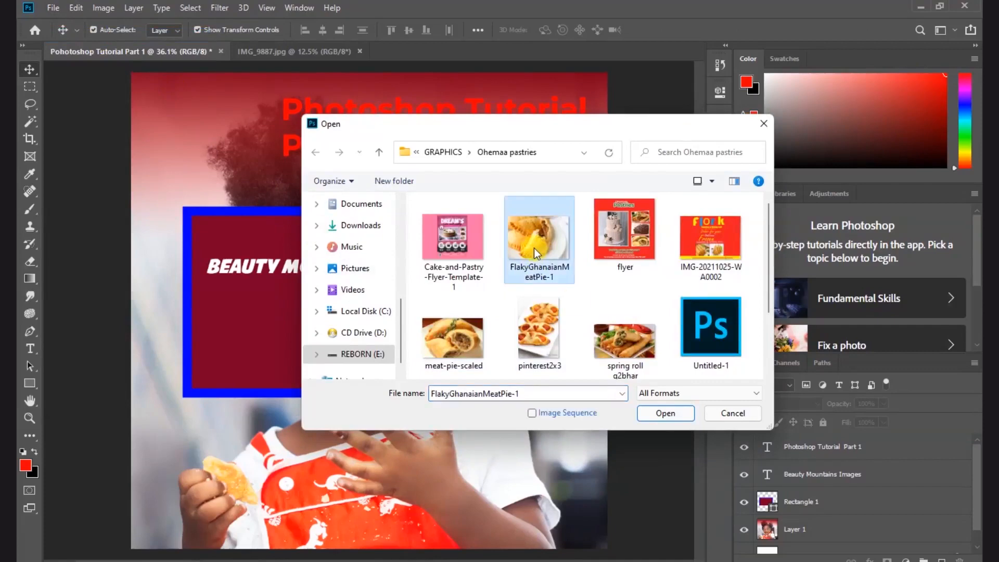
pyautogui.click(667, 415)
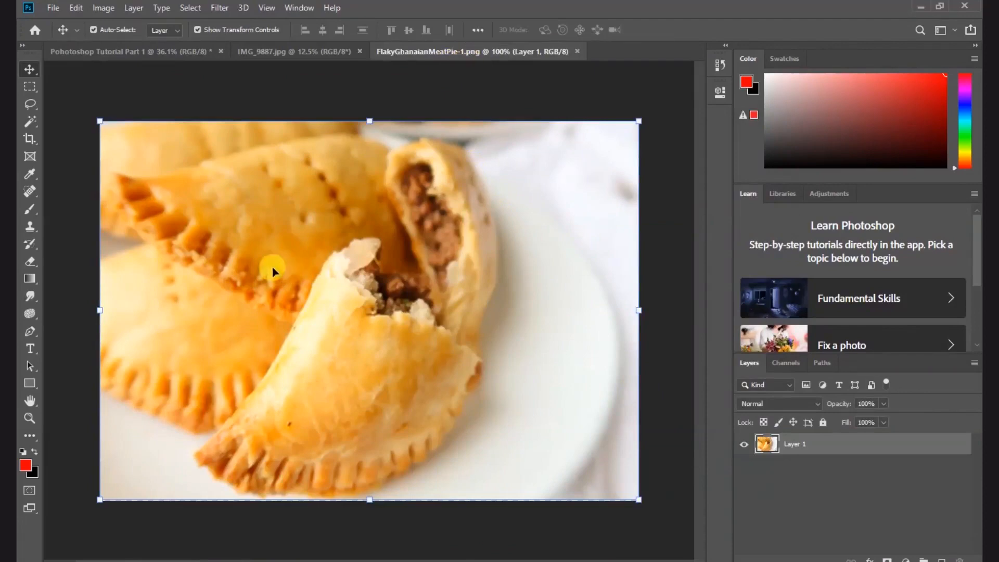
# - Shift the meat pie layer slightly down and to the right, and close that image without saving
pyautogui.moveTo(250, 308); pyautogui.dragTo(265, 327)
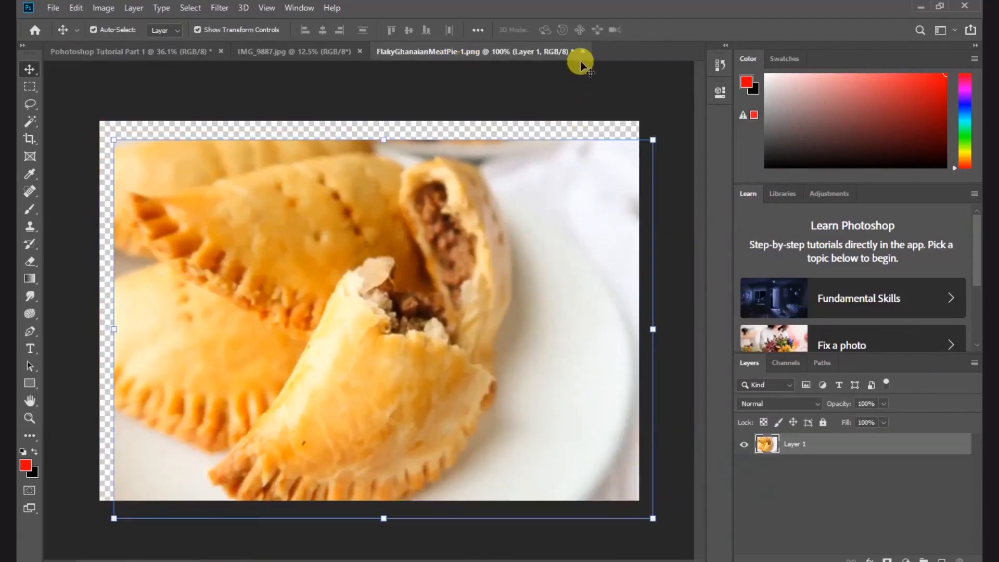
pyautogui.click(581, 52)
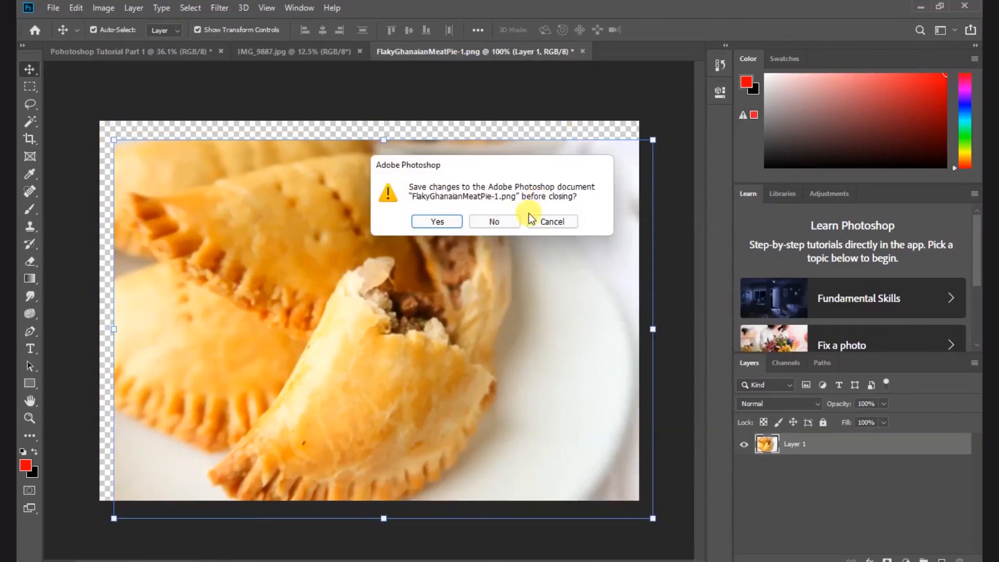
pyautogui.click(496, 222)
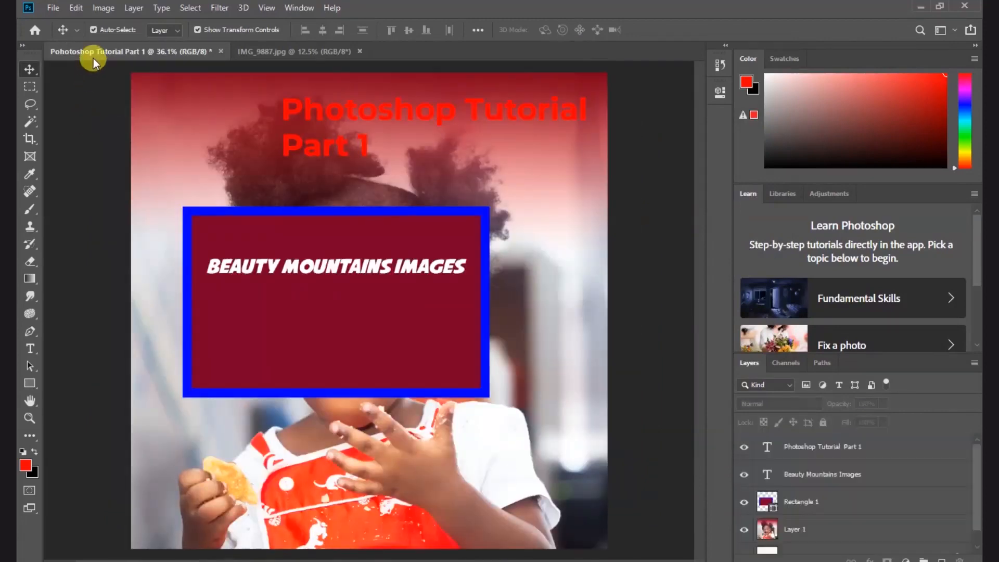
# - Examine the file formats offered when saving the tutorial document under a new name, and cancel the save
pyautogui.click(54, 8)
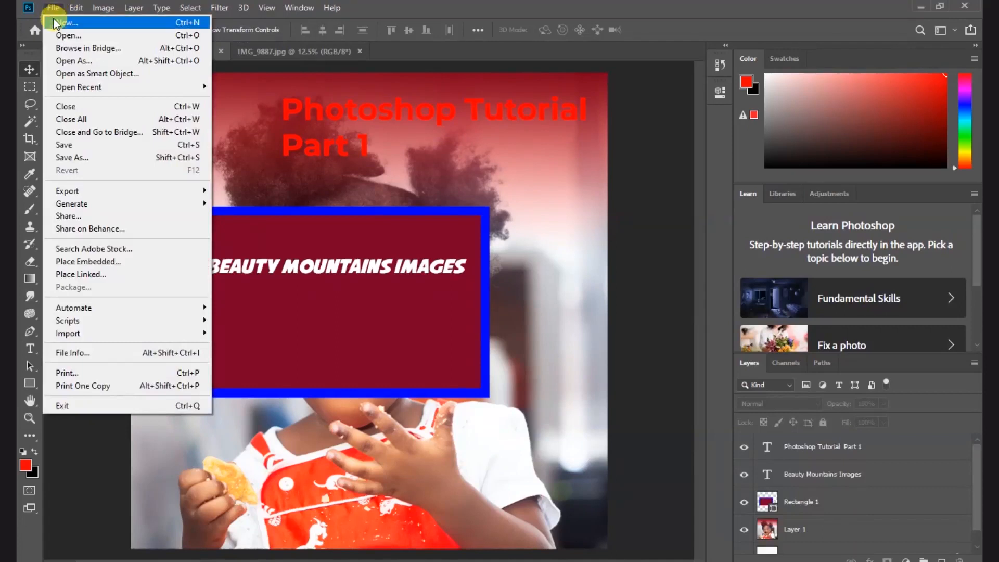
pyautogui.click(107, 161)
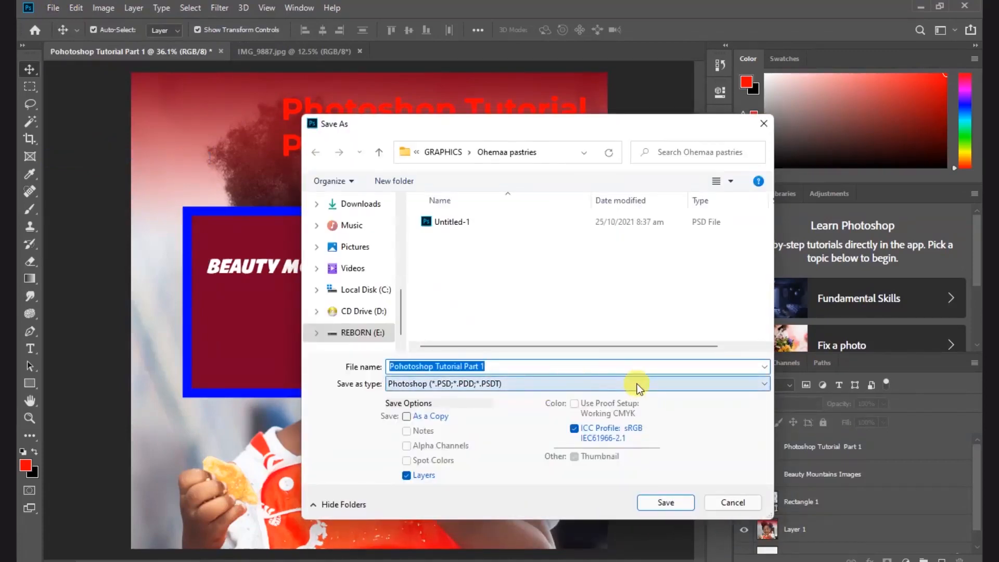
pyautogui.click(637, 383)
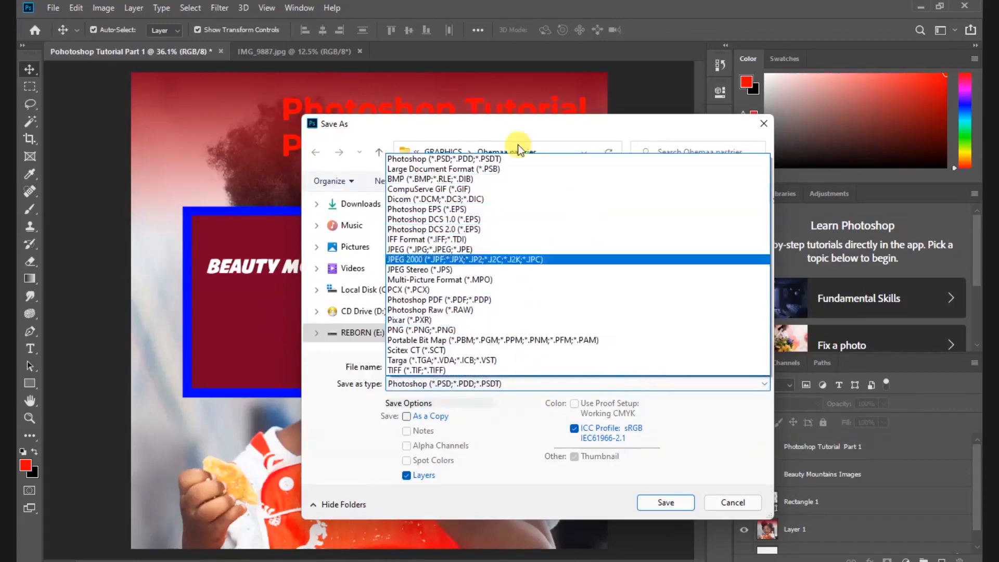
pyautogui.click(522, 128)
pyautogui.click(733, 502)
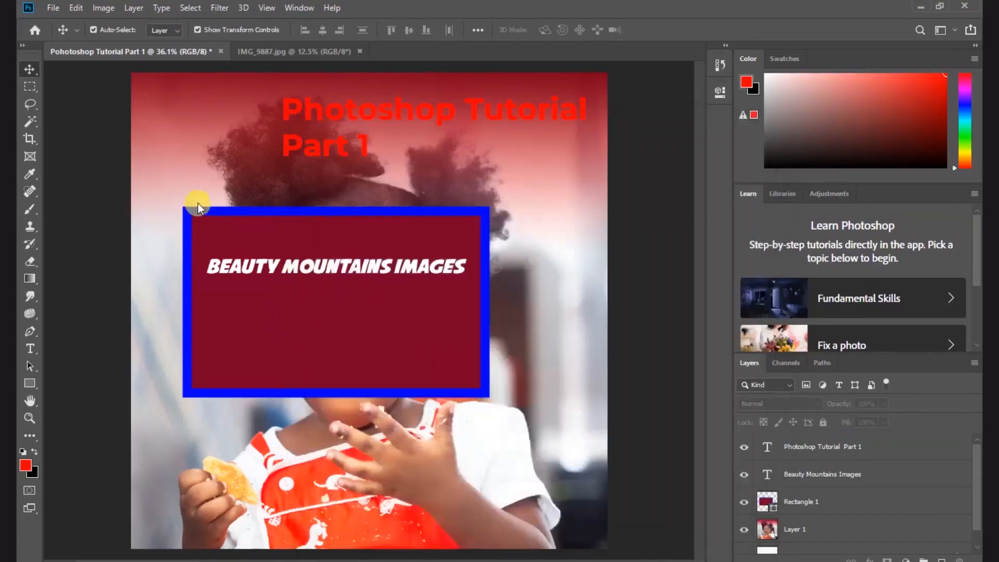
# - Examine the commands available for files, editing, preferences, images, layers, filters, view and help
pyautogui.click(53, 9)
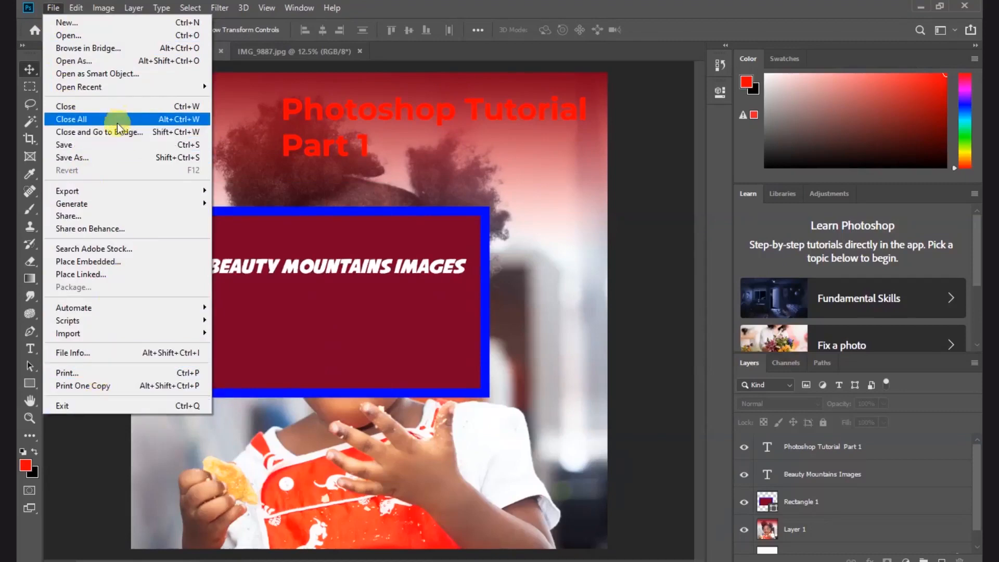
pyautogui.moveTo(76, 8)
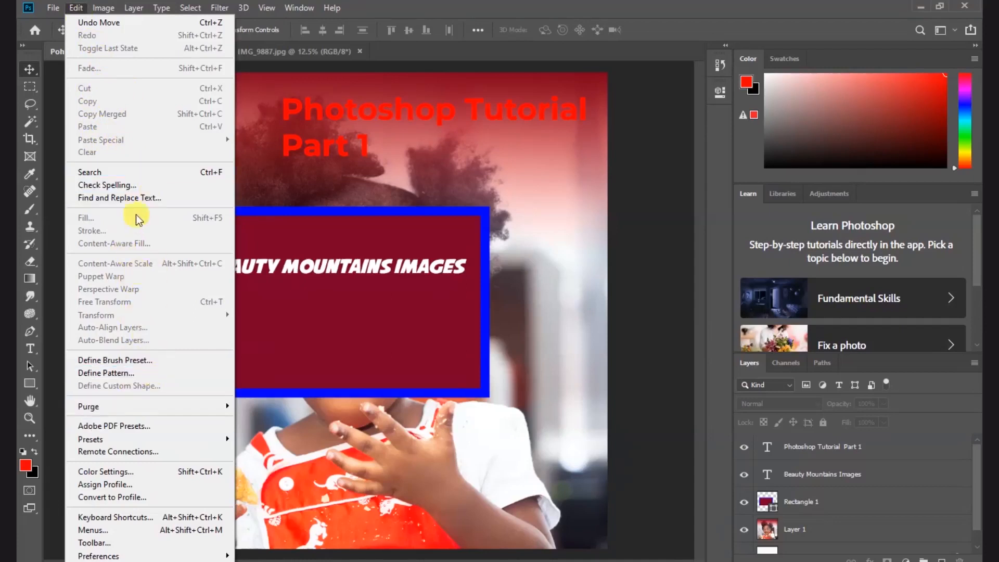
pyautogui.click(643, 228)
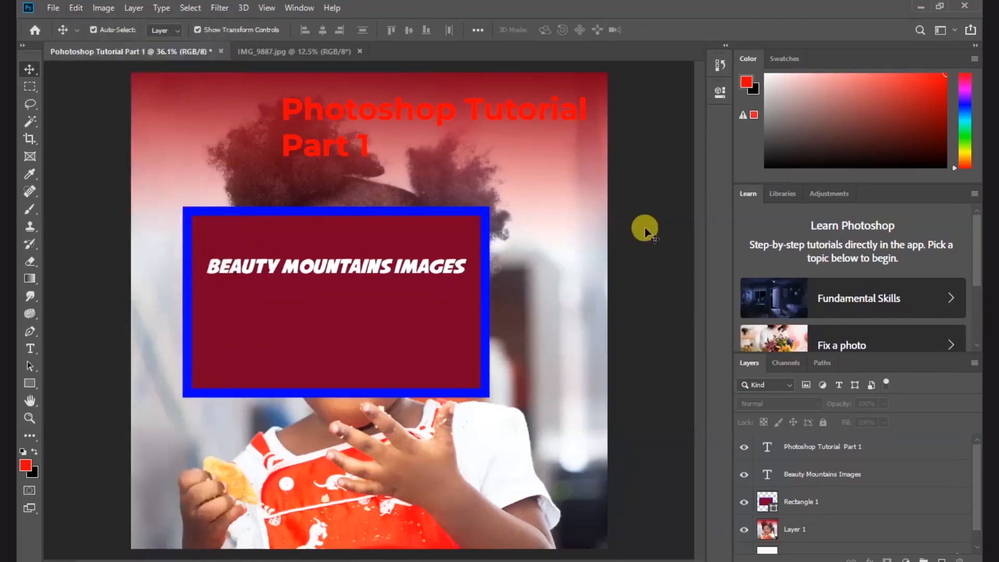
pyautogui.click(330, 263)
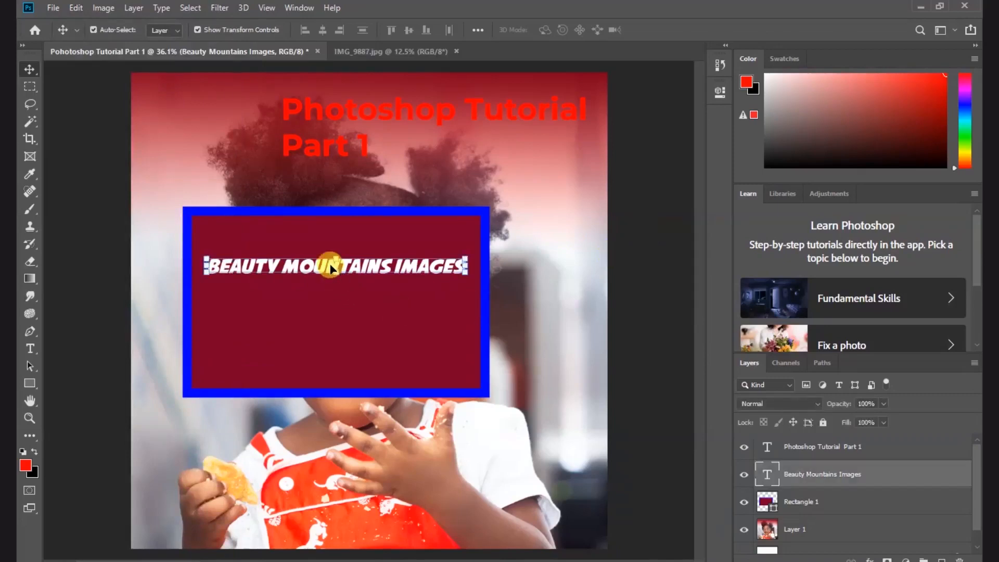
pyautogui.click(77, 9)
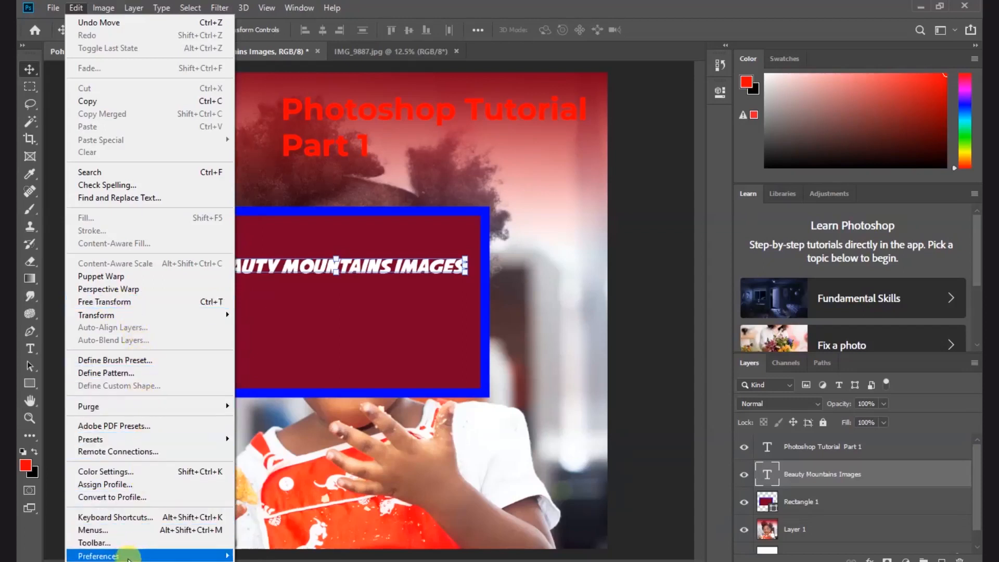
pyautogui.moveTo(134, 555)
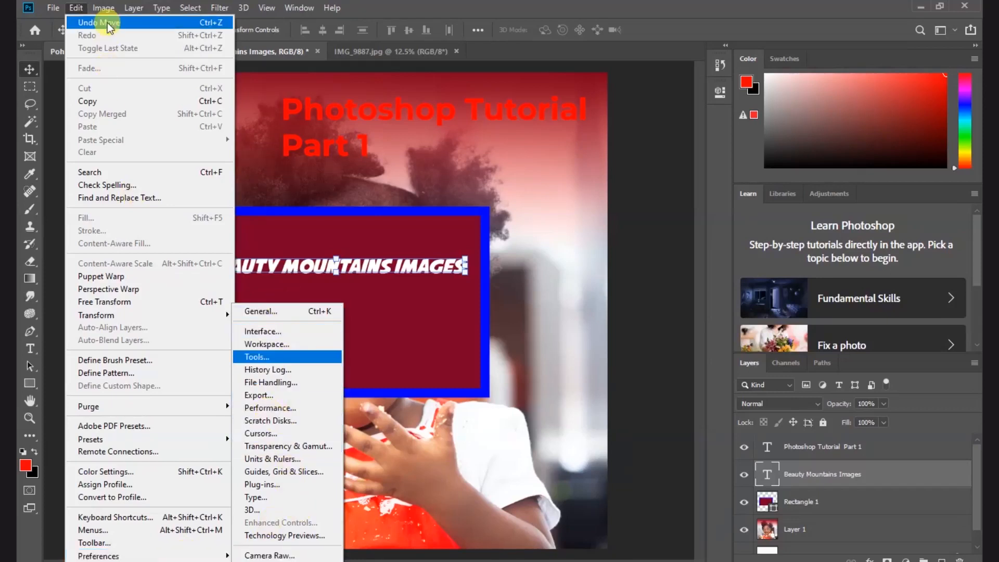
pyautogui.moveTo(107, 10)
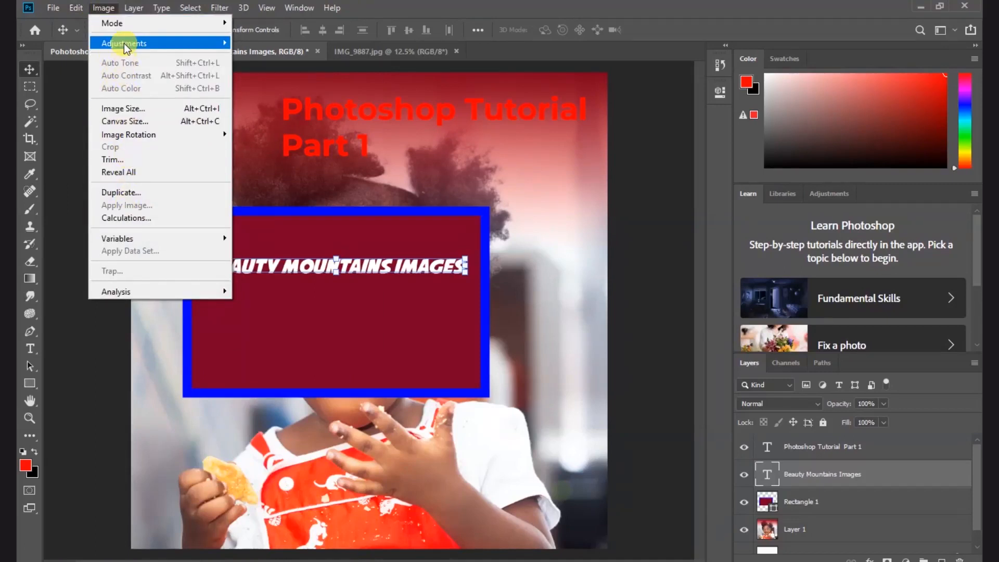
pyautogui.moveTo(124, 43)
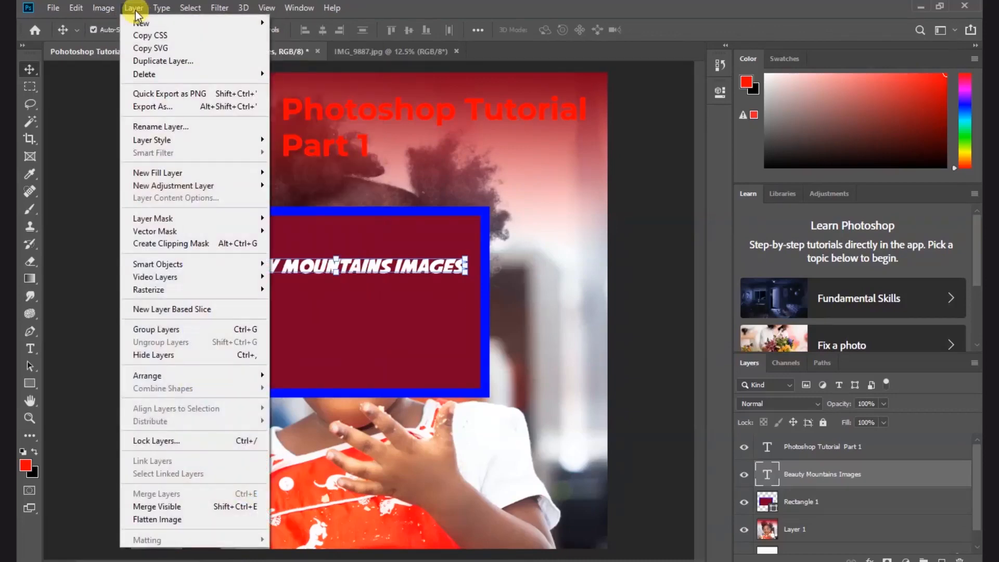
pyautogui.moveTo(191, 11)
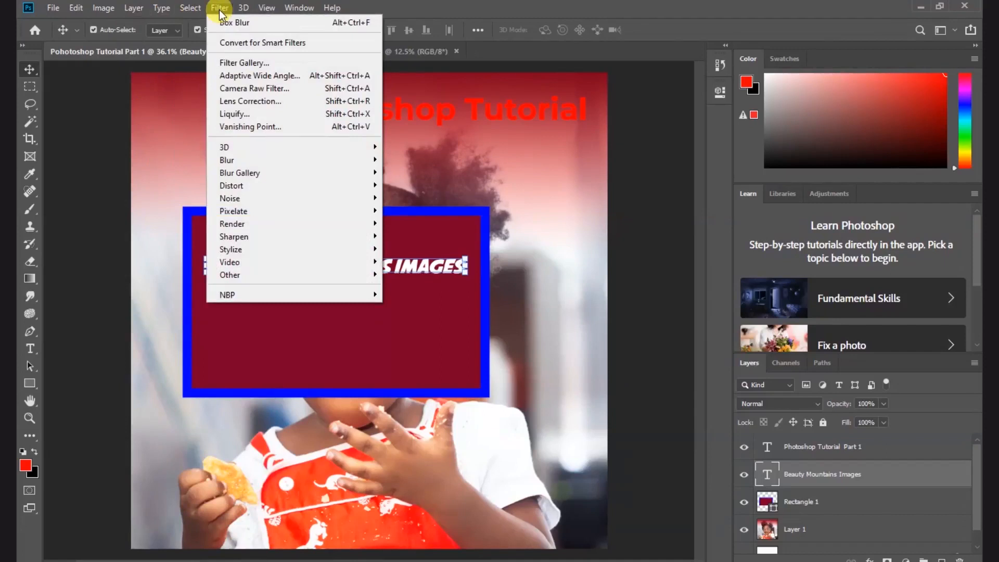
pyautogui.moveTo(276, 204)
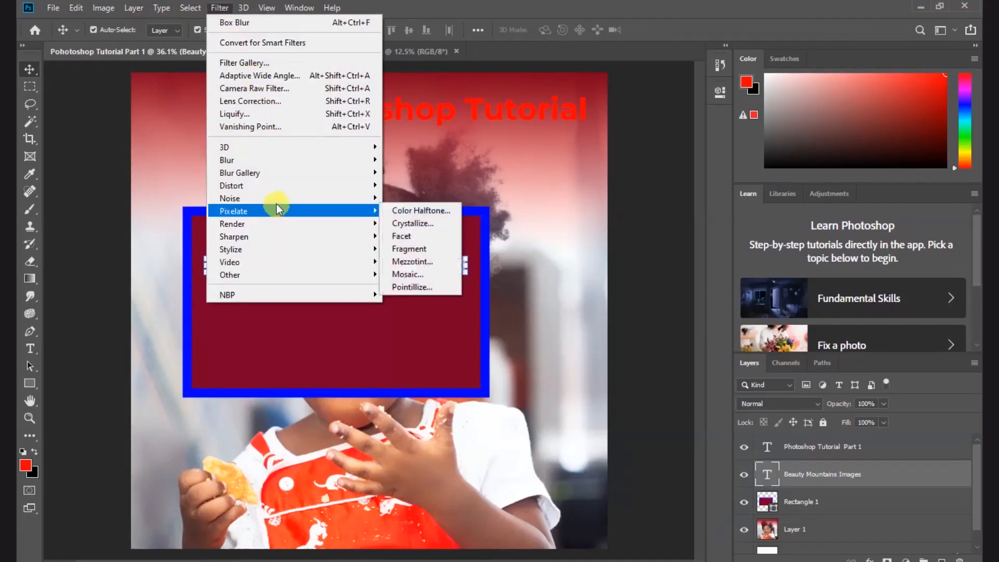
pyautogui.moveTo(315, 164)
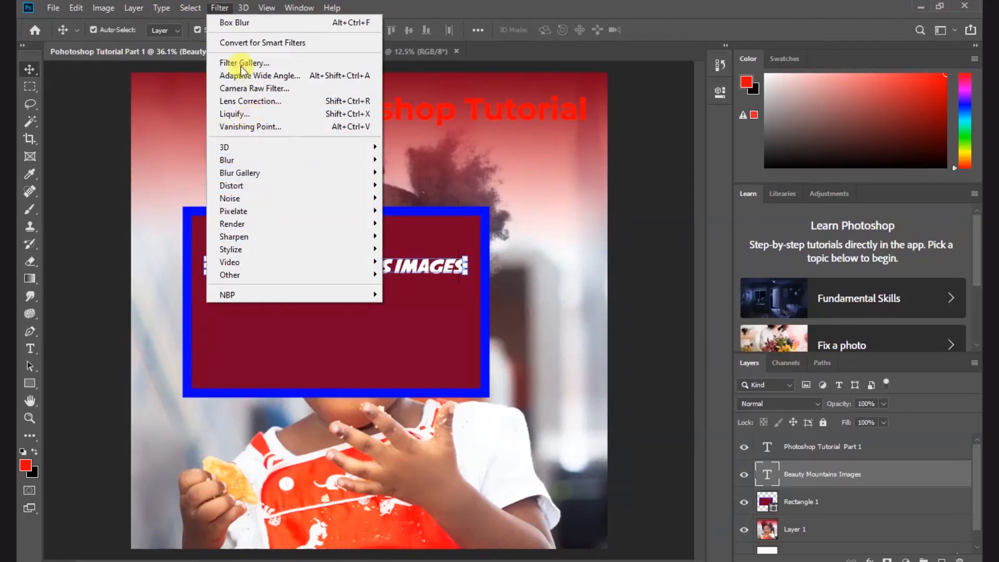
pyautogui.moveTo(267, 11)
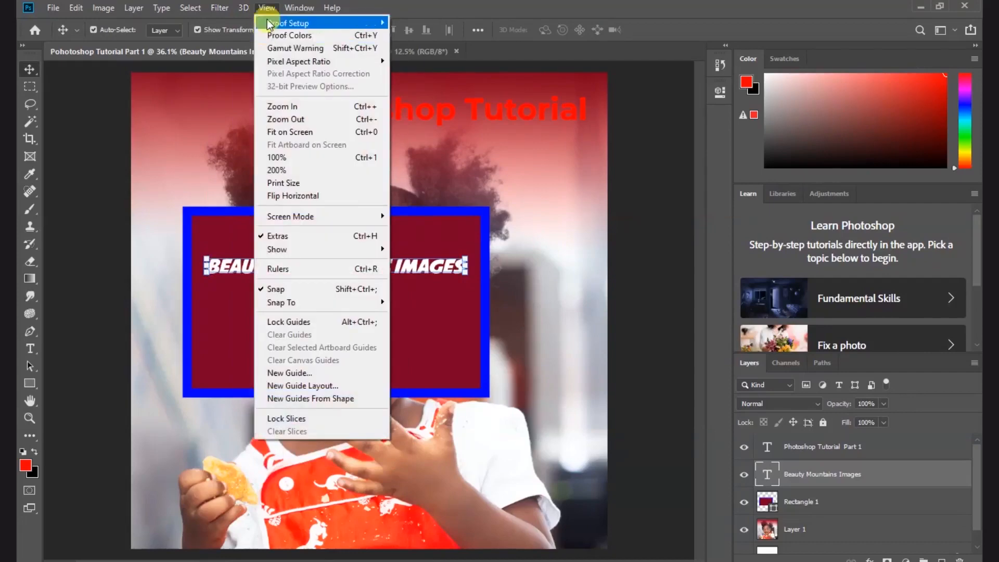
pyautogui.moveTo(300, 10)
pyautogui.moveTo(338, 9)
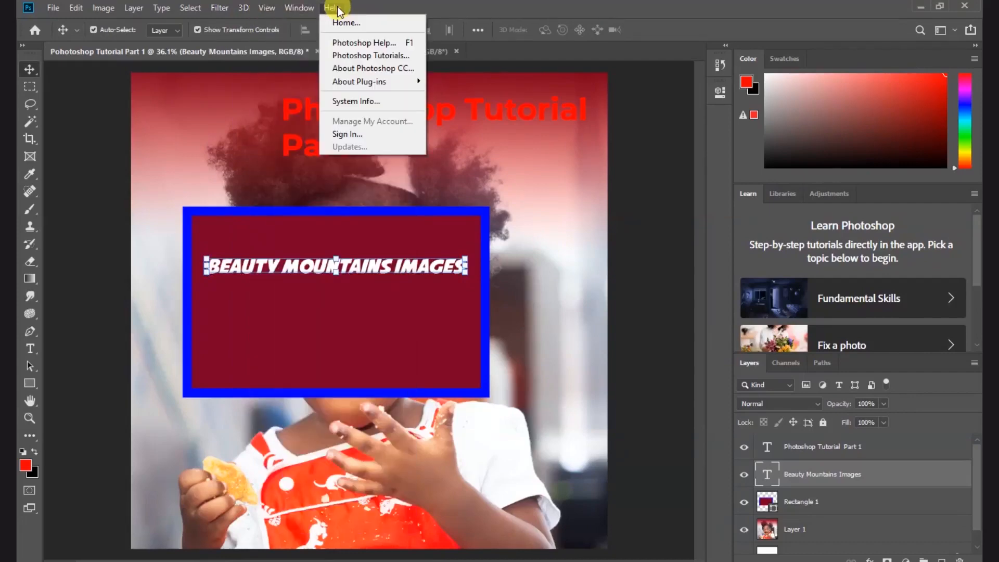
pyautogui.click(468, 8)
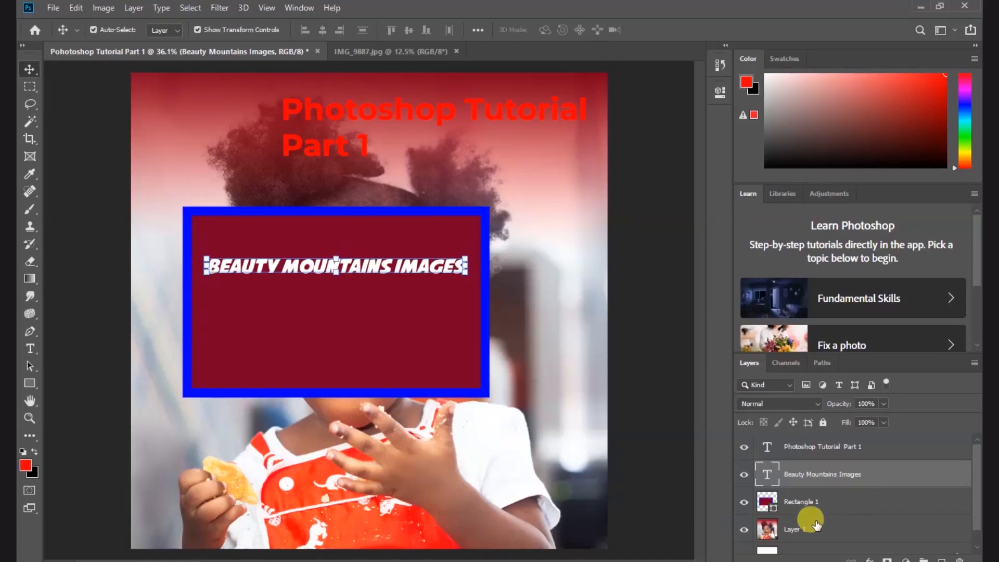
# - Shift the Beauty Mountains Images text slightly down and to the right, and switch its layer's visibility off and on
pyautogui.moveTo(367, 266); pyautogui.dragTo(376, 284)
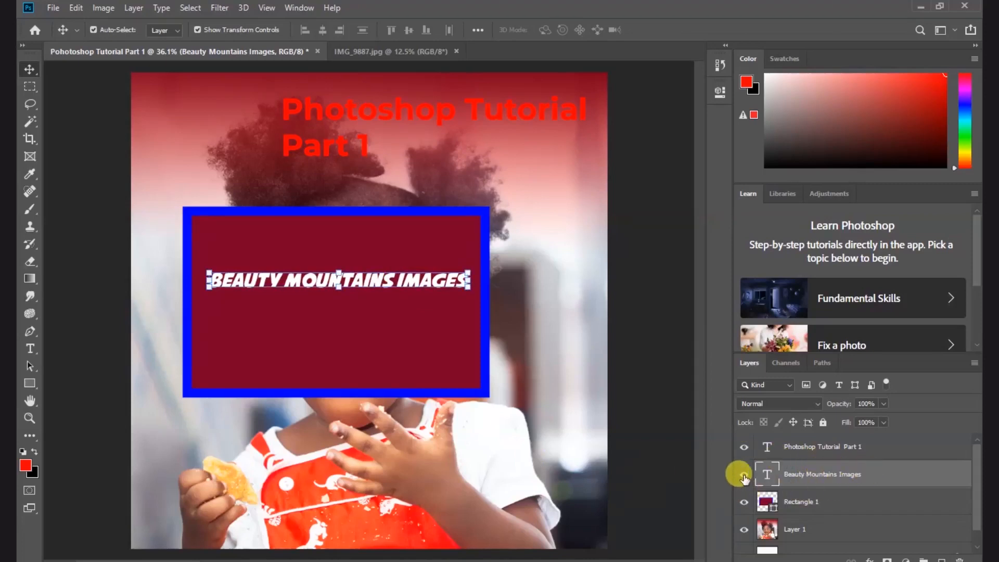
pyautogui.click(744, 474)
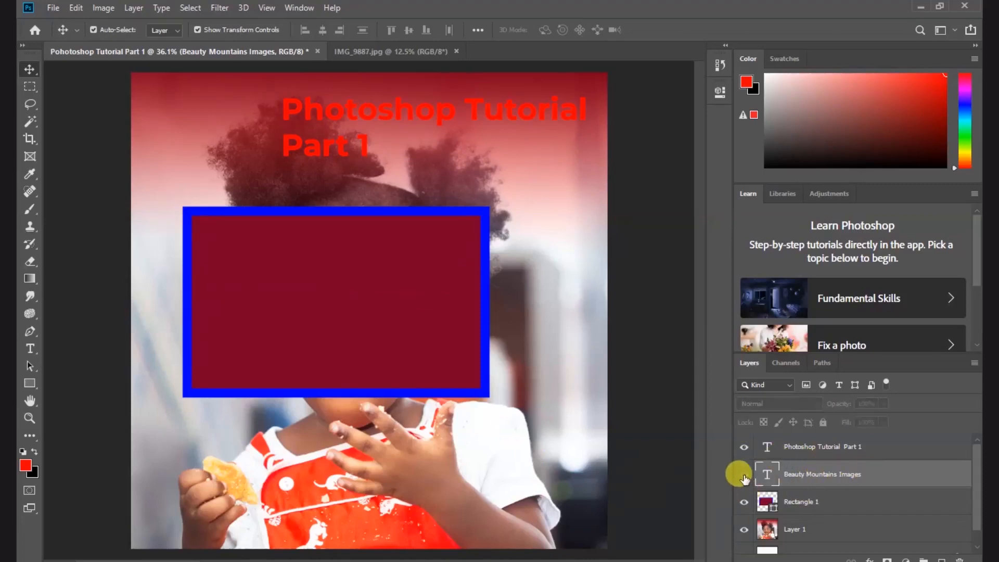
pyautogui.click(744, 475)
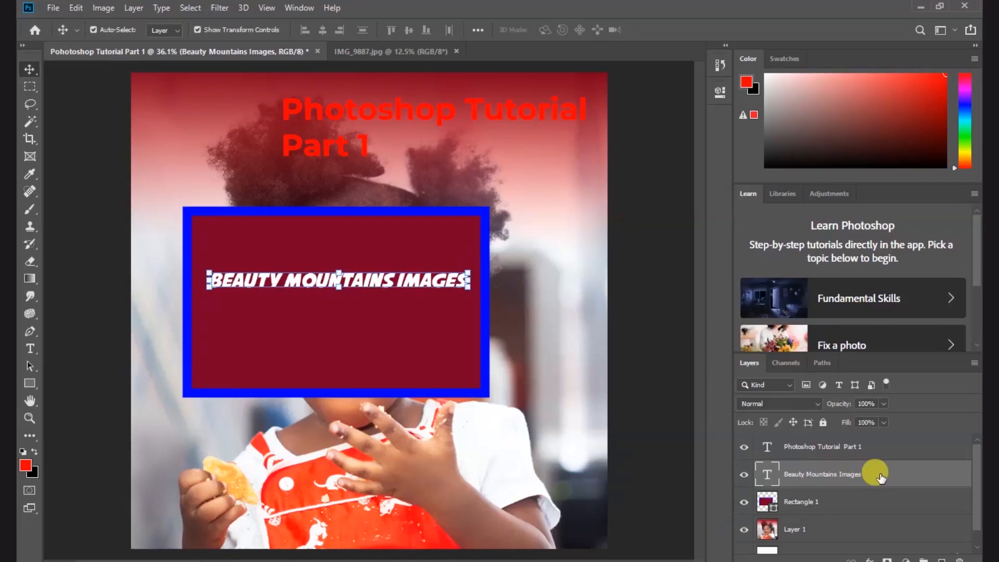
# - Delete the Beauty Mountains Images text layer, and switch the Rectangle 1 layer's visibility off and on
pyautogui.press('Delete')
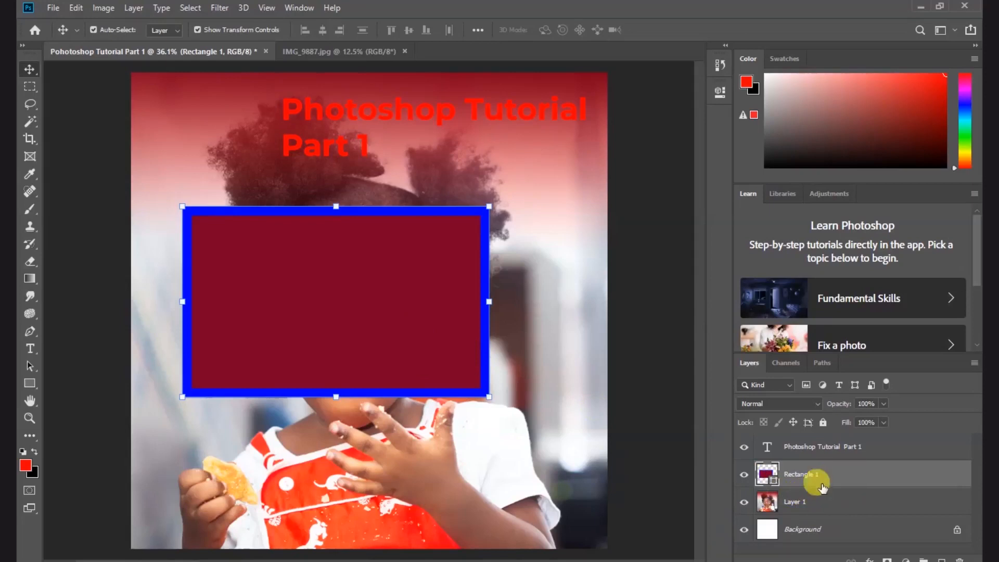
pyautogui.click(744, 476)
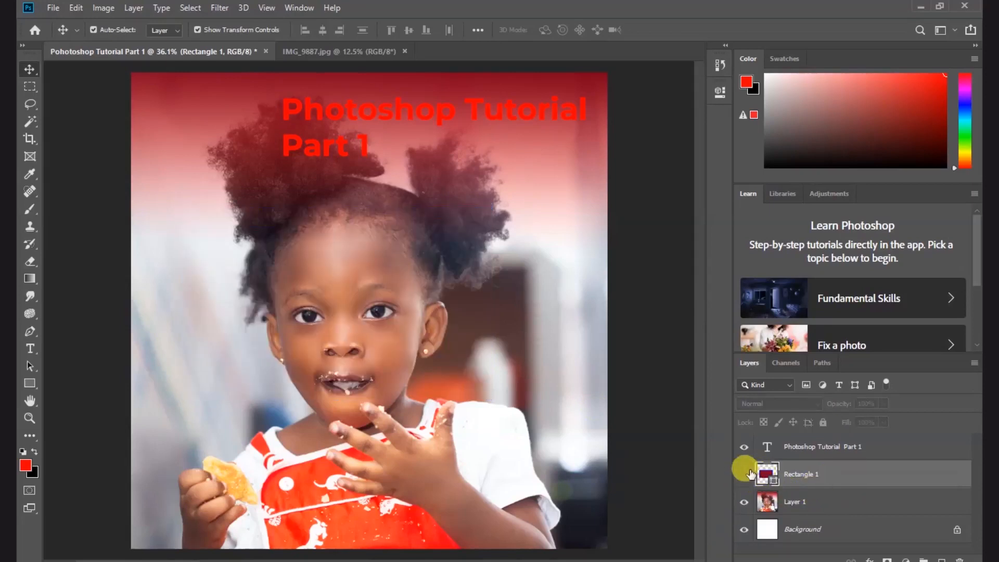
pyautogui.click(744, 475)
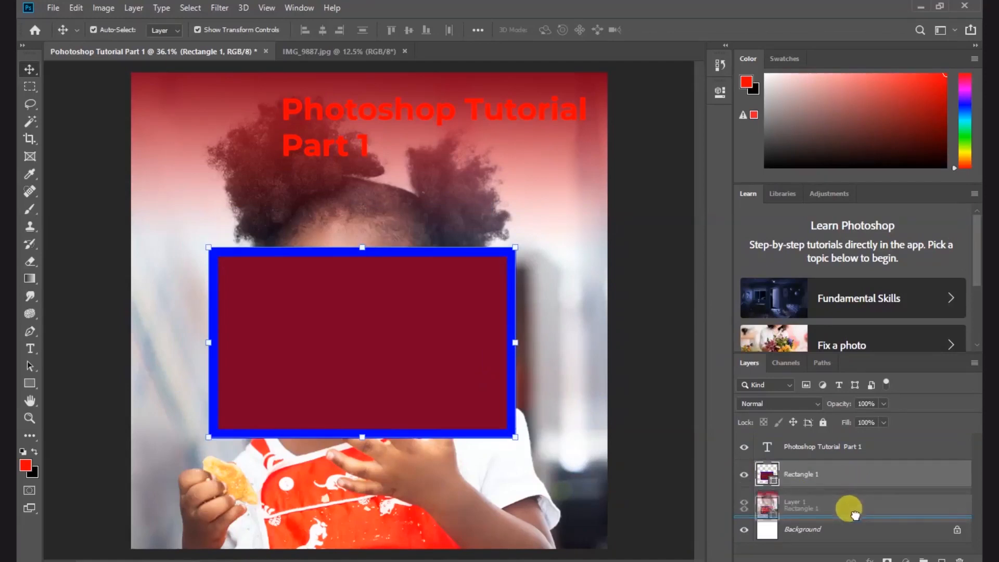
# - Move the Rectangle 1 layer below Layer 1 in the stacking order, and put it back above Layer 1
pyautogui.moveTo(855, 515); pyautogui.dragTo(857, 521)
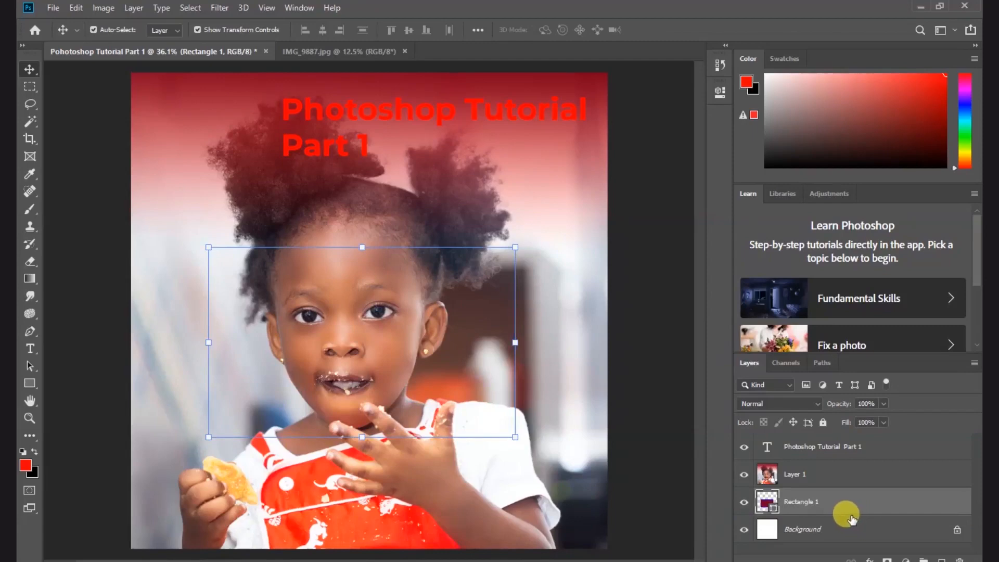
pyautogui.click(841, 474)
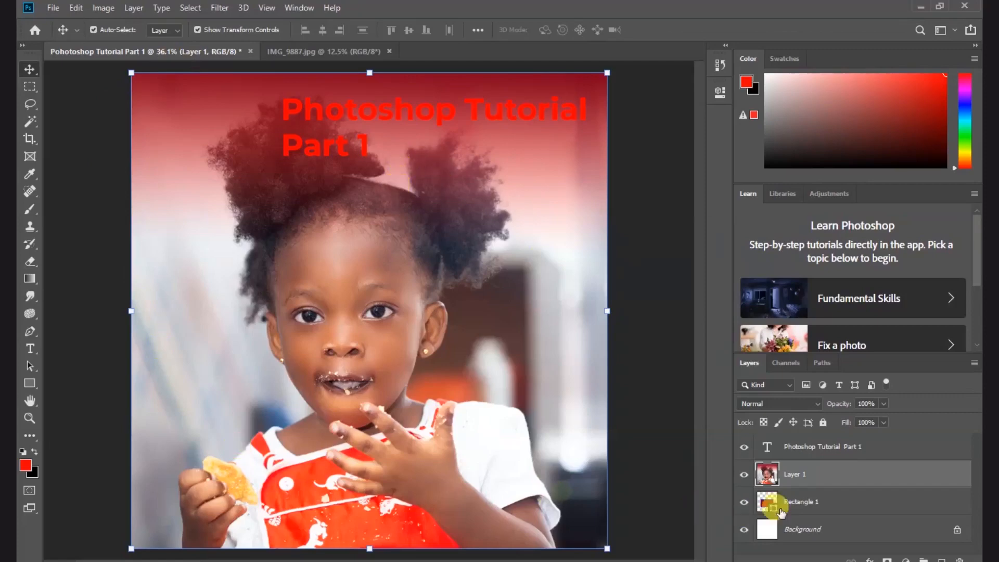
pyautogui.click(843, 503)
pyautogui.moveTo(845, 506); pyautogui.dragTo(840, 475)
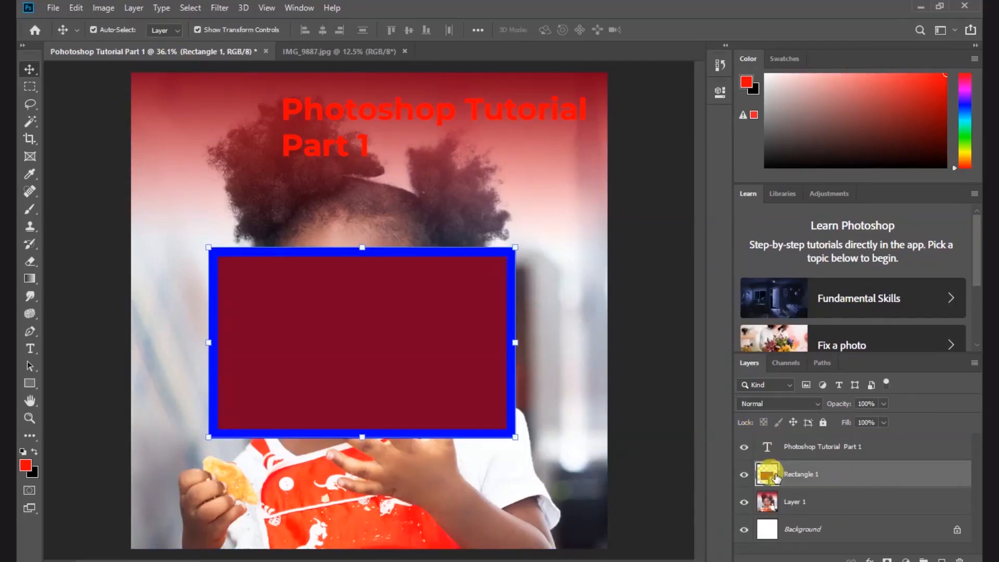
# - Move Rectangle 1 straight down over the girl's lower face, and draw a second rectangle of about 926 × 535 px above it
pyautogui.moveTo(299, 253); pyautogui.dragTo(302, 312)
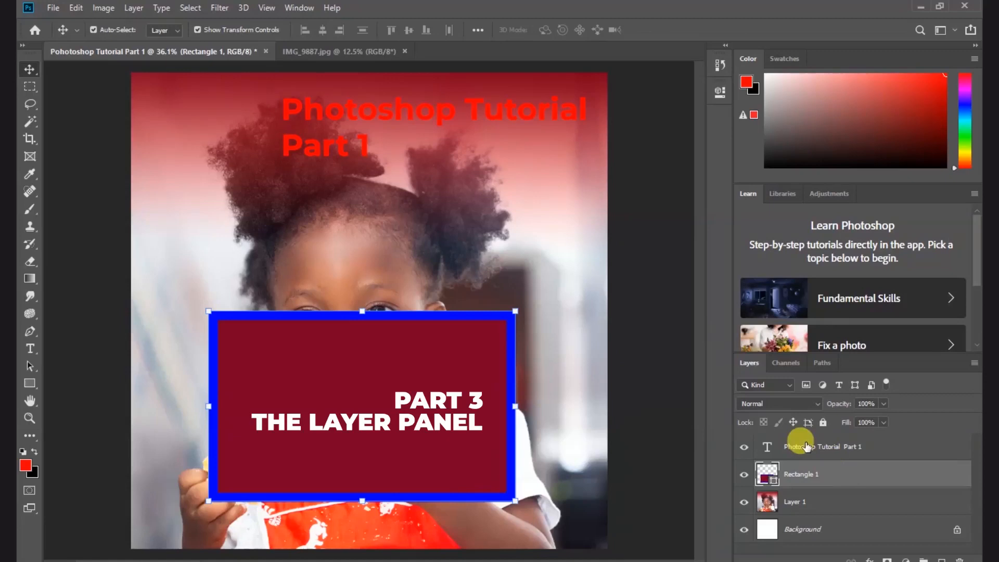
pyautogui.click(30, 384)
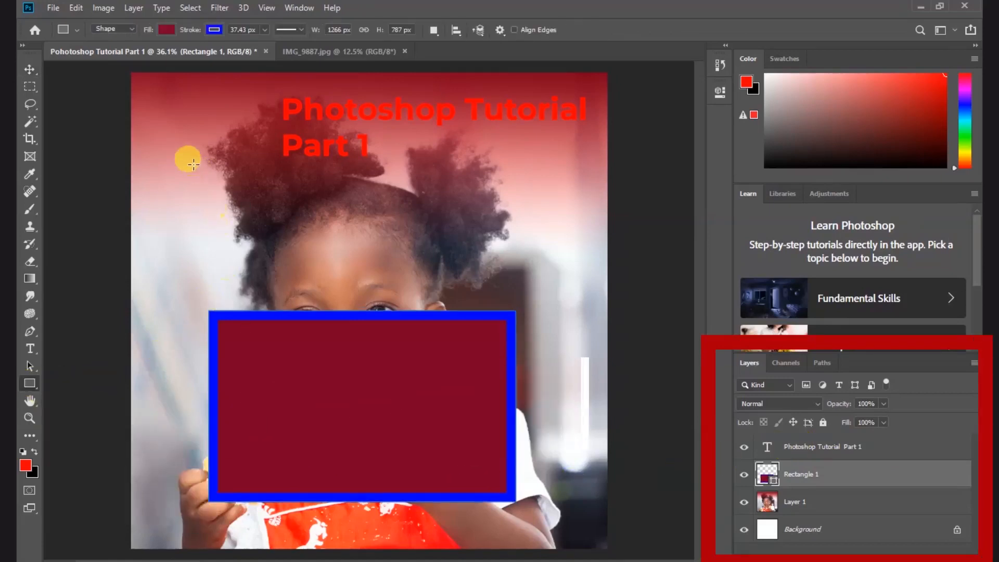
pyautogui.moveTo(185, 159); pyautogui.dragTo(409, 286)
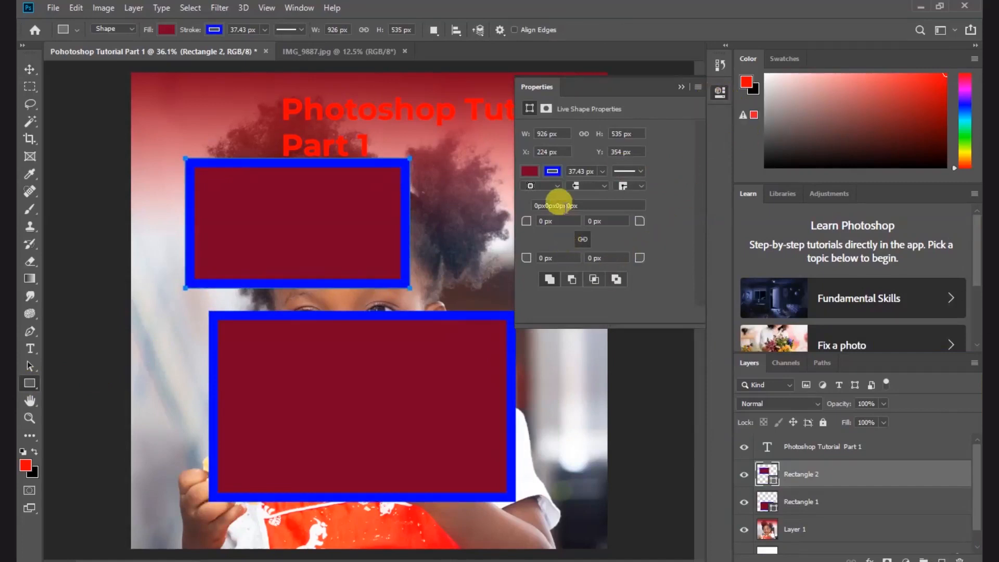
# - Fill the new rectangle with very light grey and set its stroke colour to dark red from the recently used colours
pyautogui.click(530, 171)
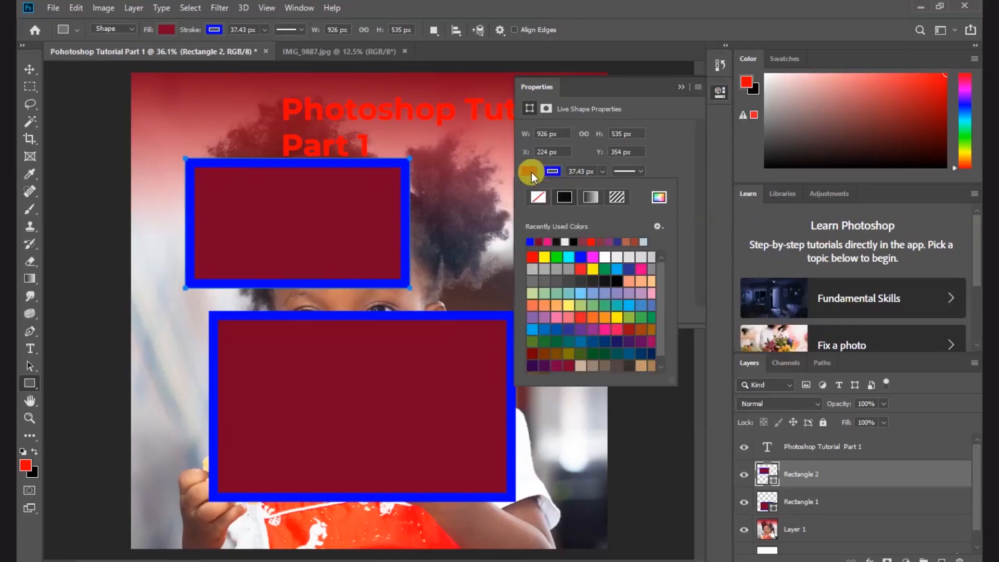
pyautogui.click(565, 240)
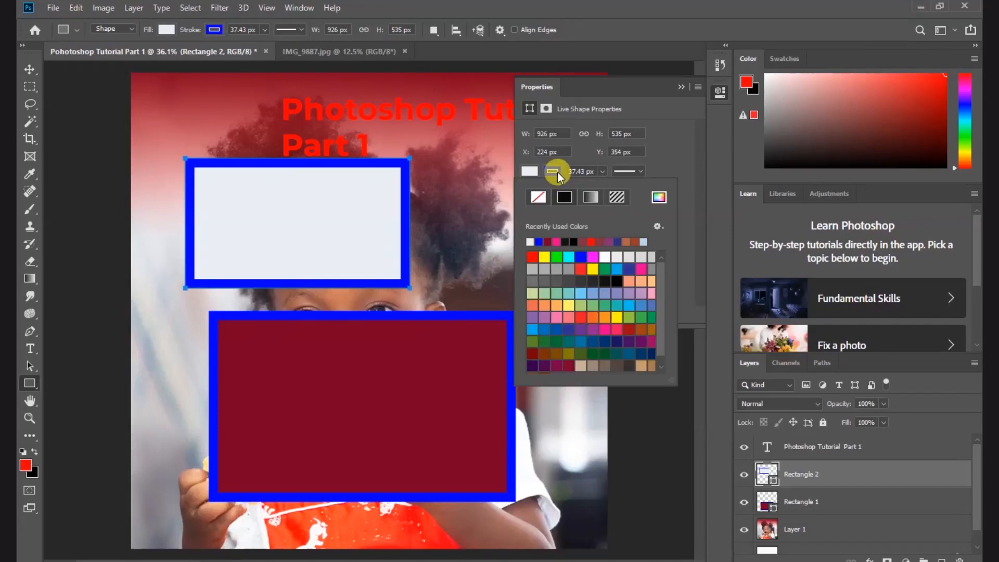
pyautogui.click(557, 242)
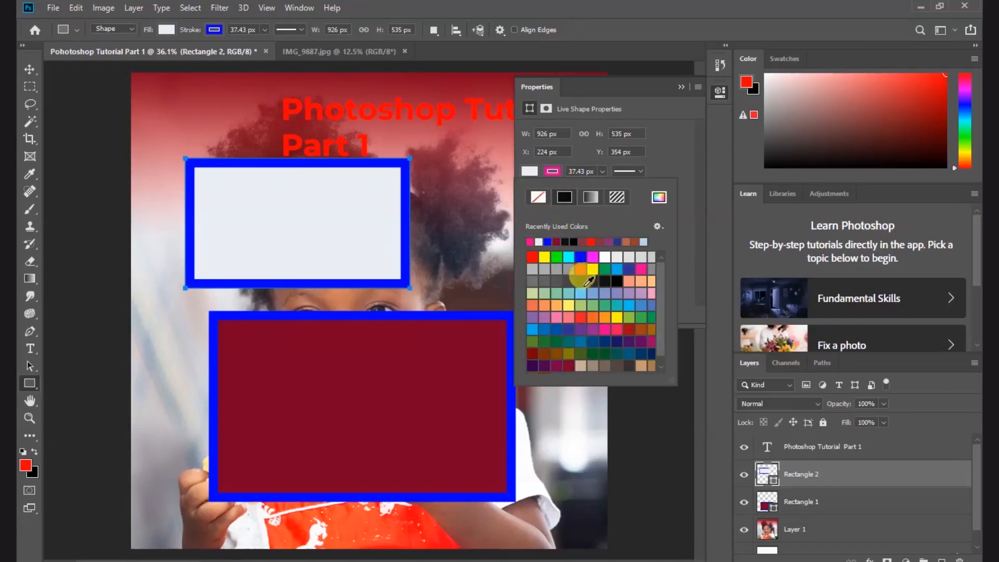
pyautogui.click(593, 242)
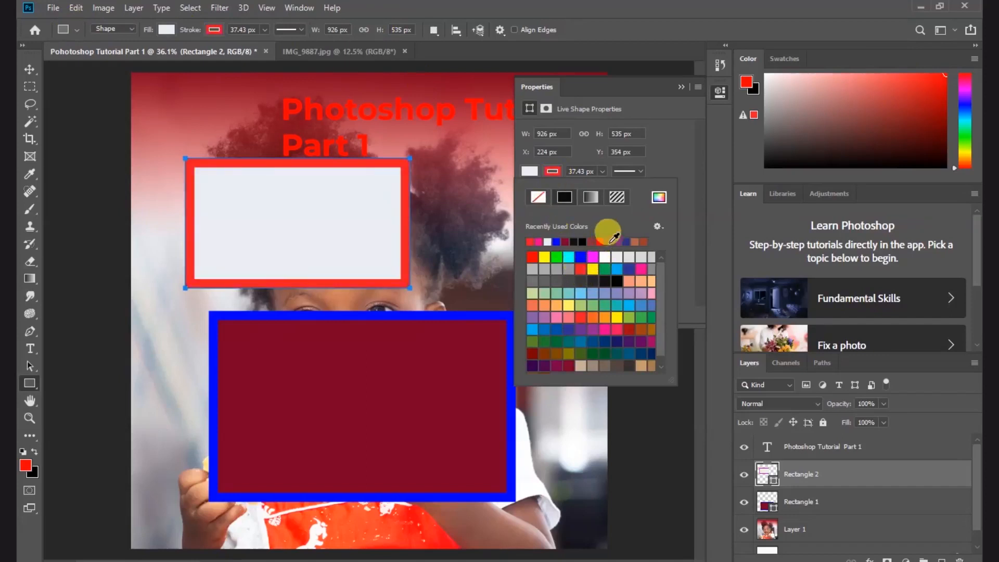
pyautogui.click(609, 242)
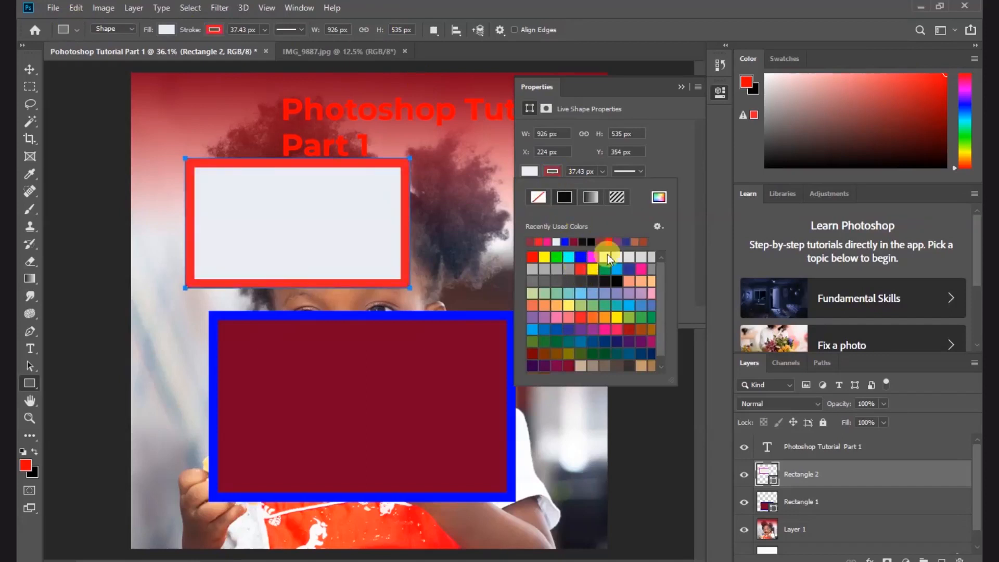
# - Try the dashed stroke style on the new rectangle, and settle on the dotted style
pyautogui.click(640, 170)
pyautogui.click(640, 170)
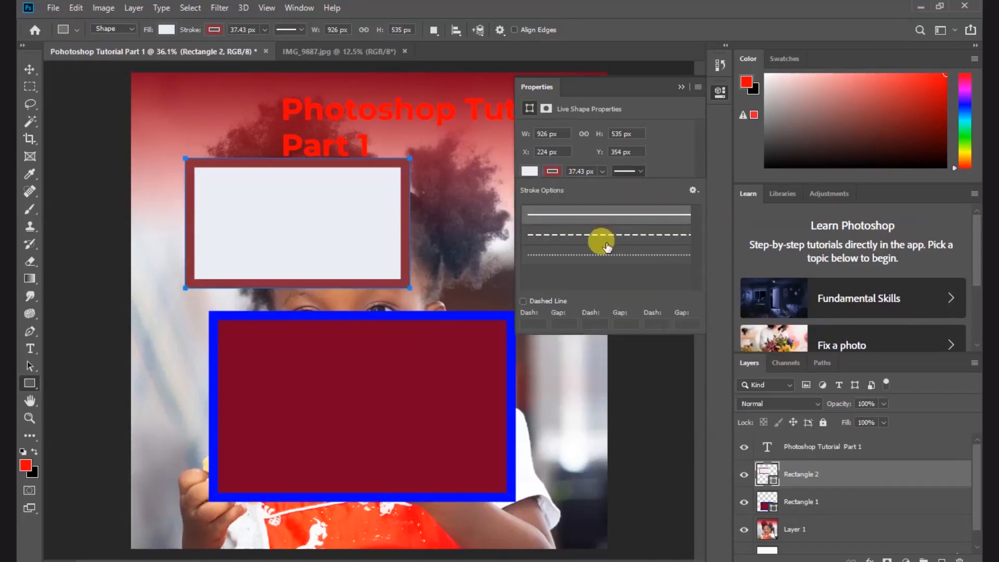
pyautogui.click(600, 255)
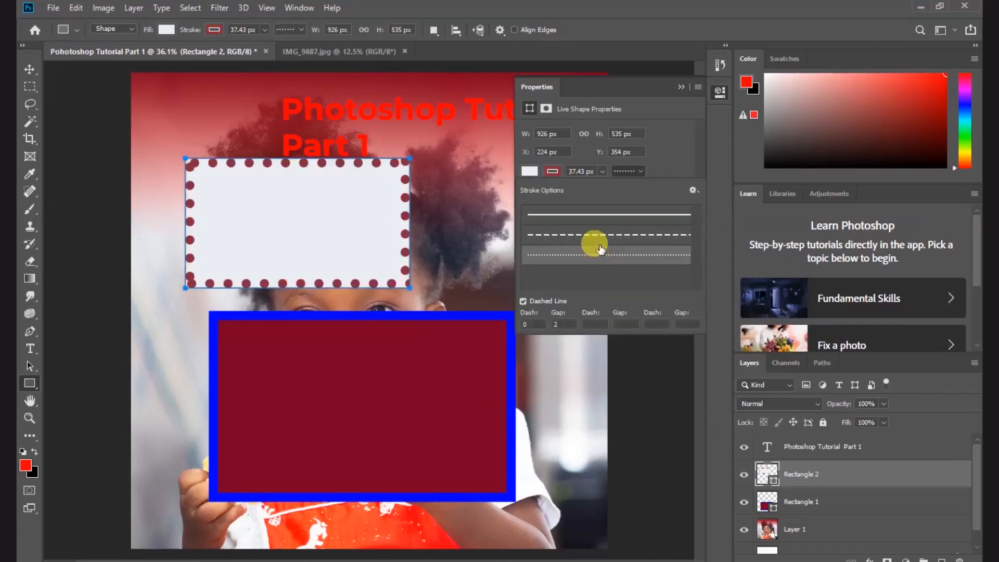
pyautogui.click(601, 236)
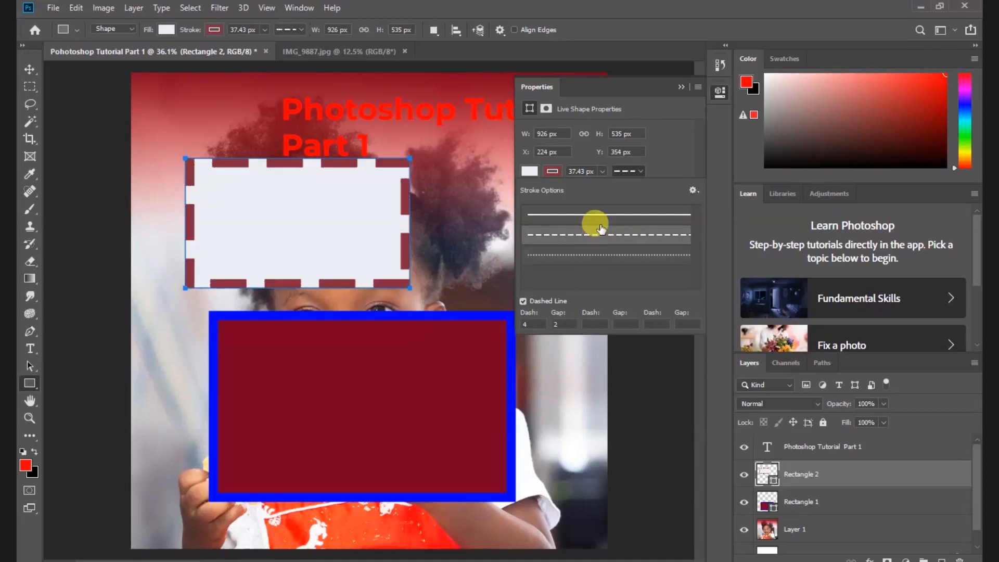
pyautogui.click(594, 255)
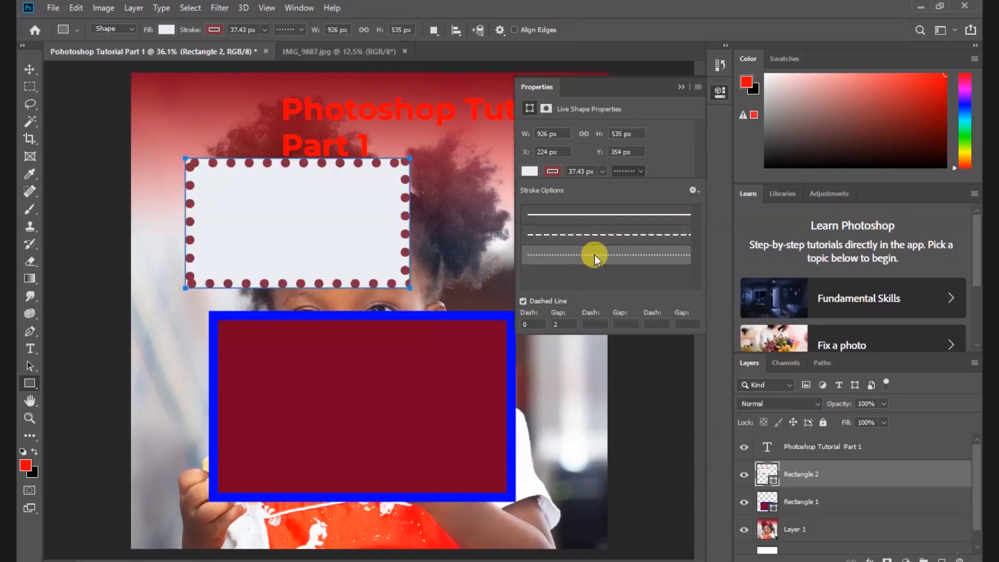
# - Move the dotted rectangle down and to the left over the dark red one, and shift the title left to fit inside the image
pyautogui.click(670, 152)
pyautogui.press('v')
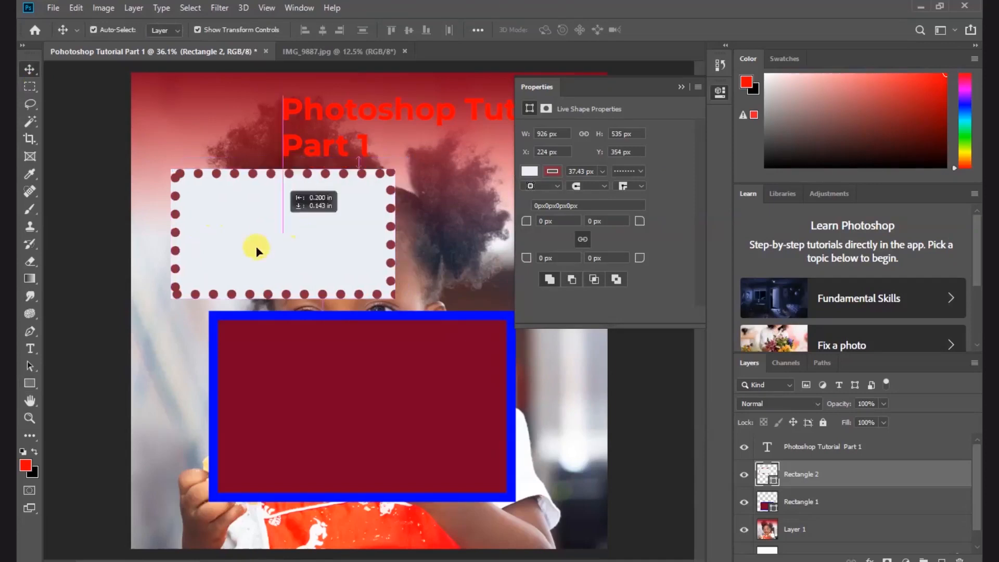
pyautogui.moveTo(256, 248); pyautogui.dragTo(209, 345)
pyautogui.moveTo(315, 123); pyautogui.dragTo(207, 120)
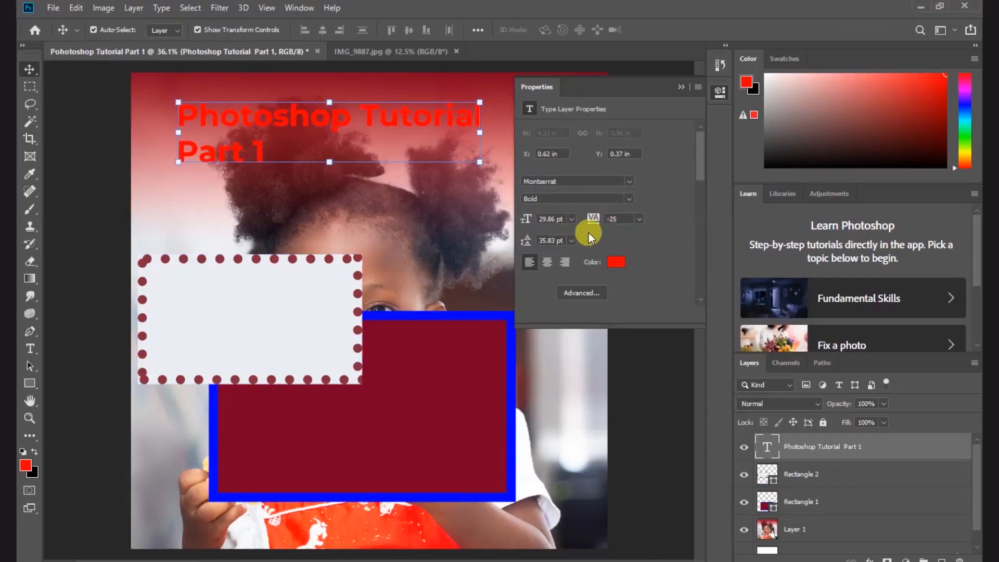
pyautogui.moveTo(335, 111); pyautogui.dragTo(319, 129)
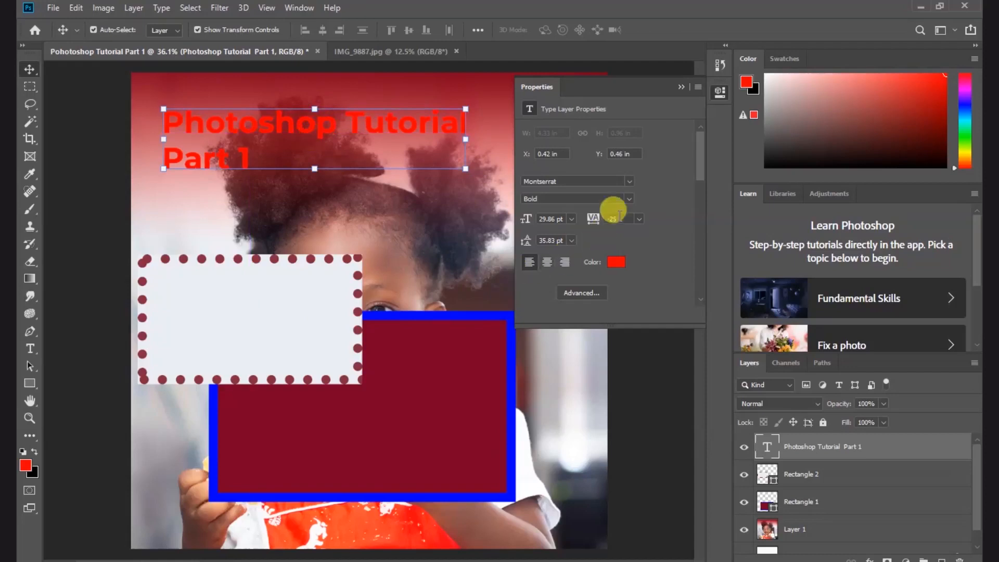
# - Examine the title's font, style and size options and its advanced character settings, and collapse the Character panel
pyautogui.click(632, 182)
pyautogui.click(632, 182)
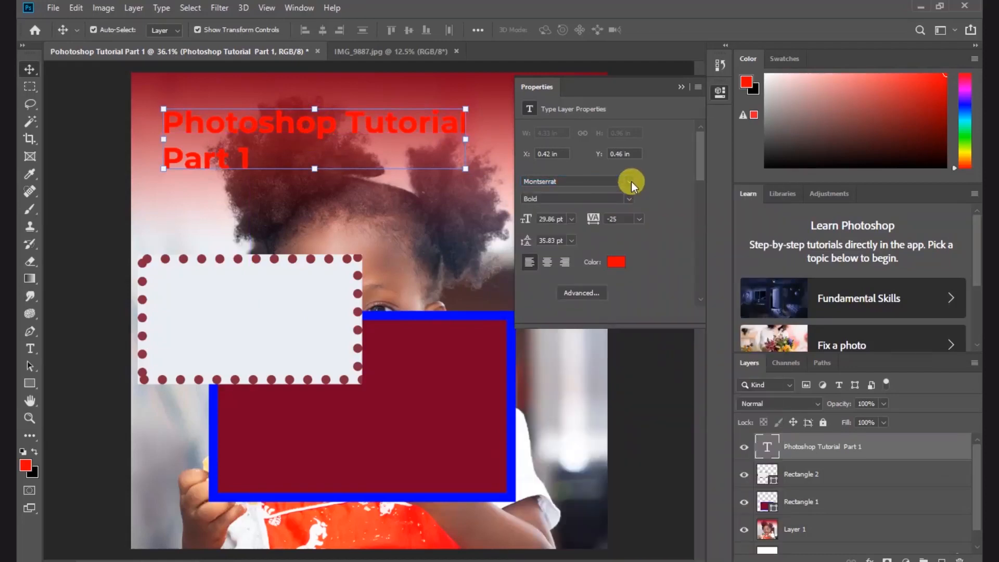
pyautogui.click(630, 197)
pyautogui.click(630, 197)
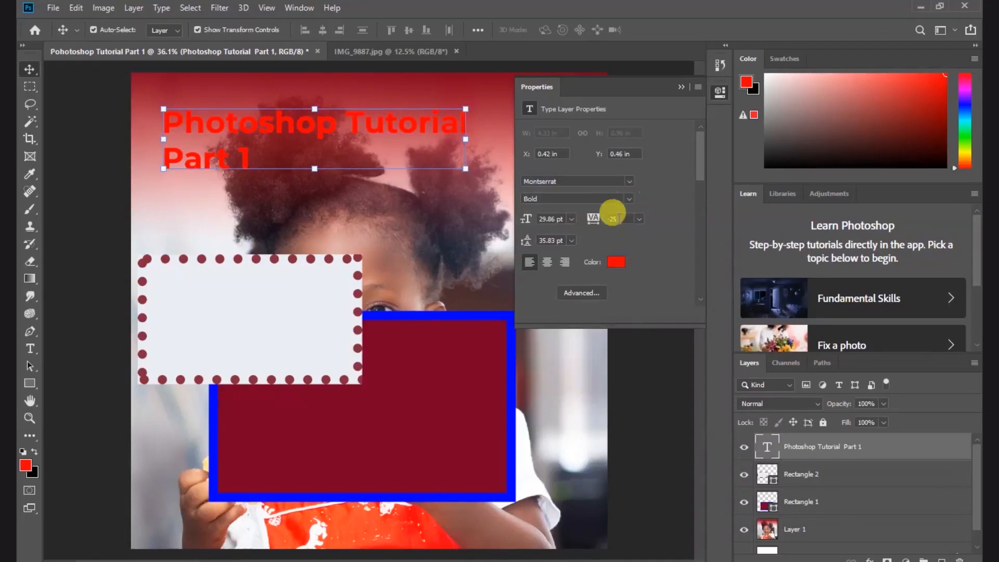
pyautogui.click(572, 217)
pyautogui.click(572, 218)
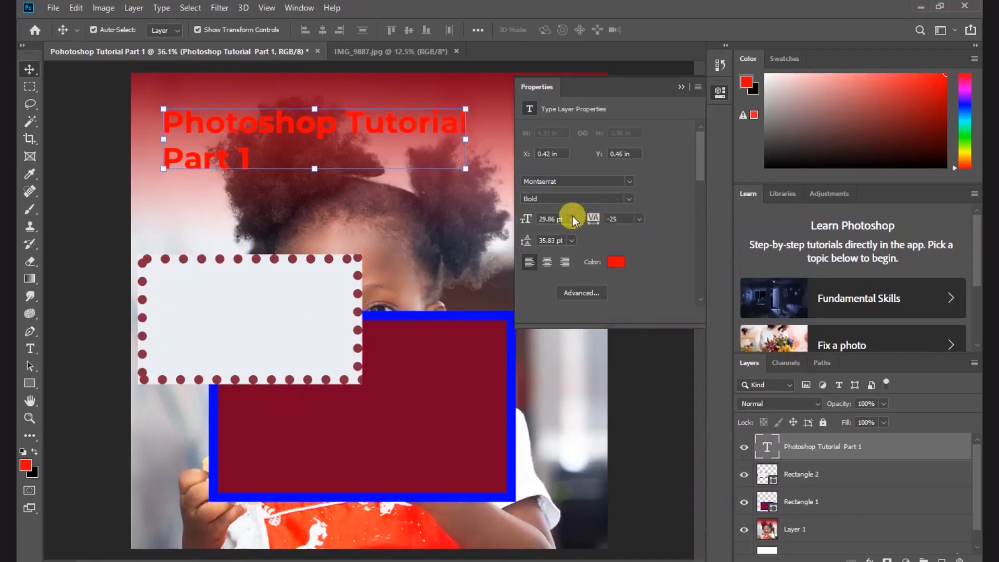
pyautogui.click(591, 291)
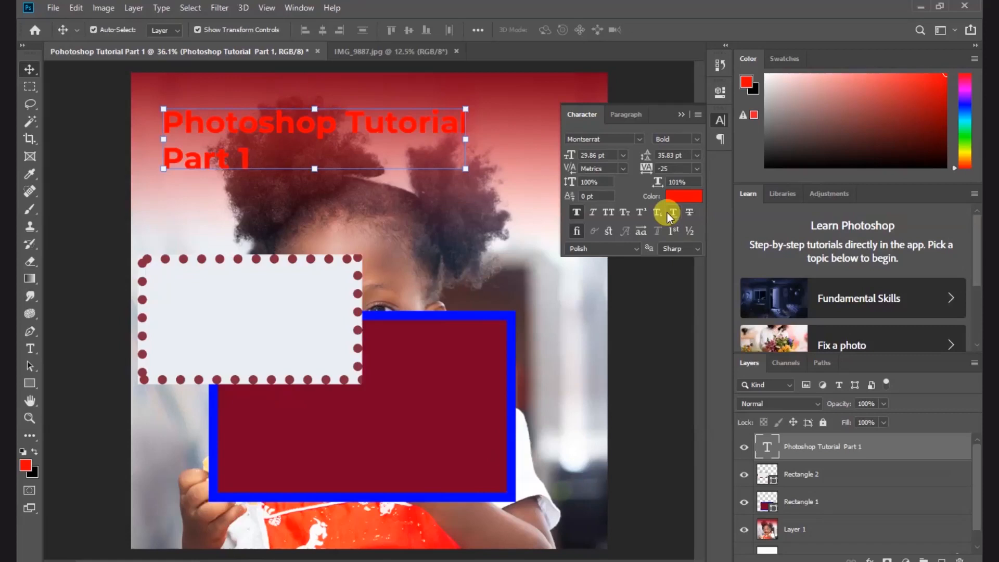
pyautogui.click(681, 115)
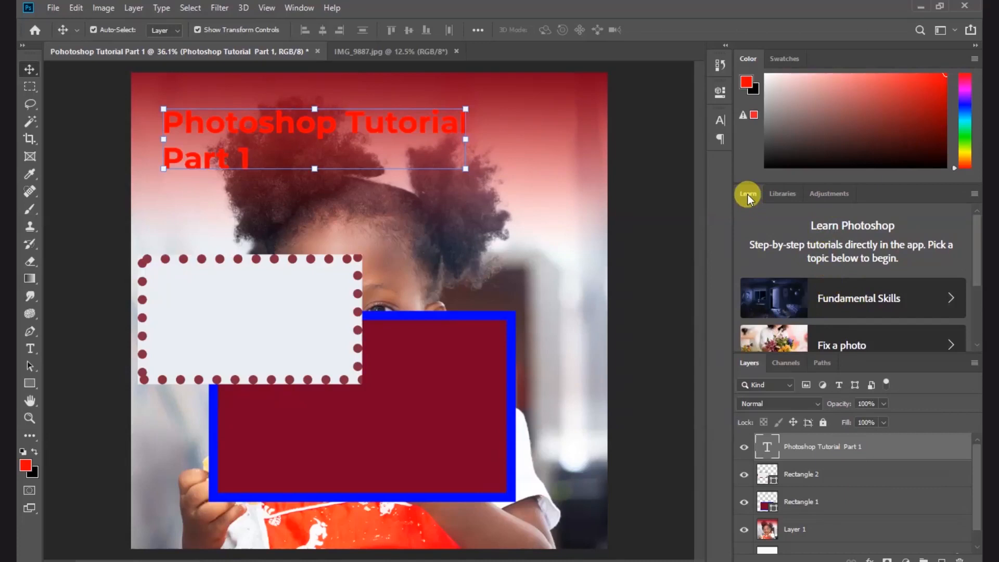
# - Close the Learn and Libraries panels, and dock the Adjustments panel in the same group as Color and Swatches
pyautogui.click(974, 195)
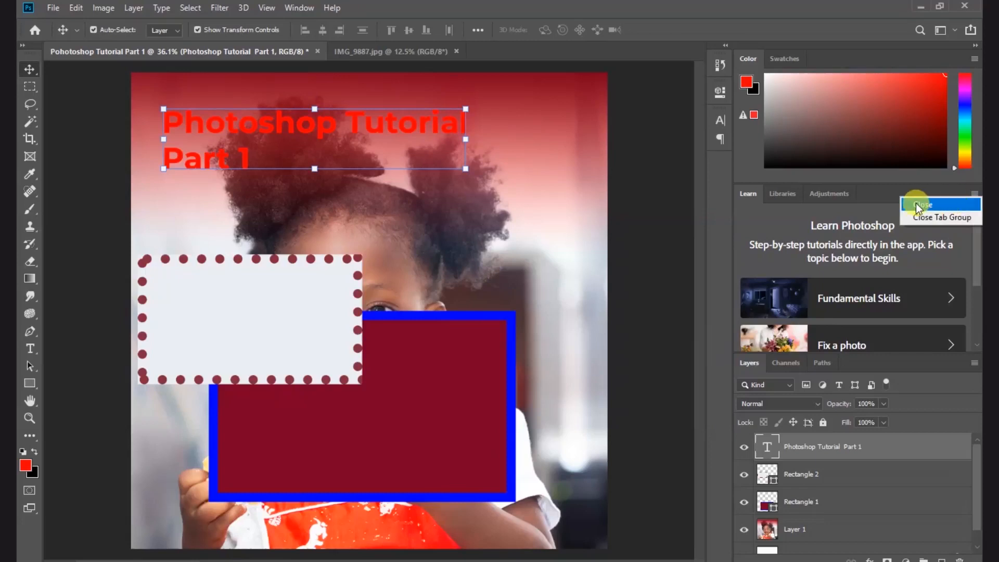
pyautogui.click(945, 205)
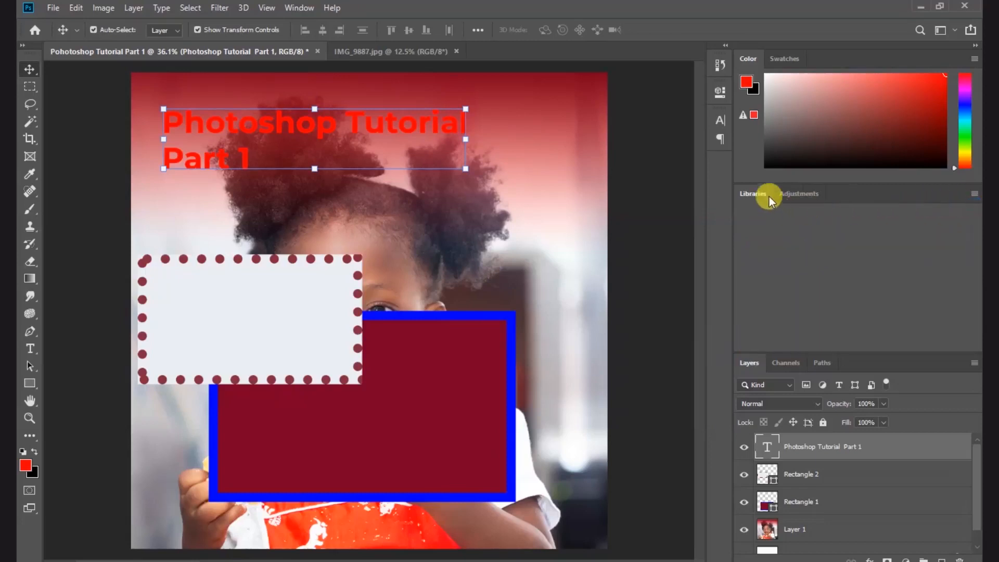
pyautogui.click(969, 192)
pyautogui.click(954, 200)
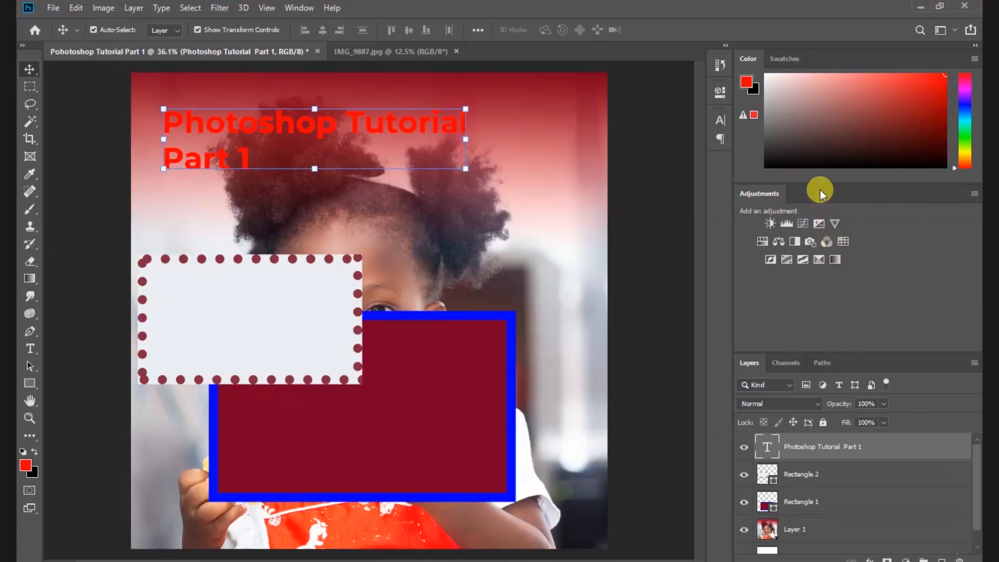
pyautogui.moveTo(820, 189); pyautogui.dragTo(835, 62)
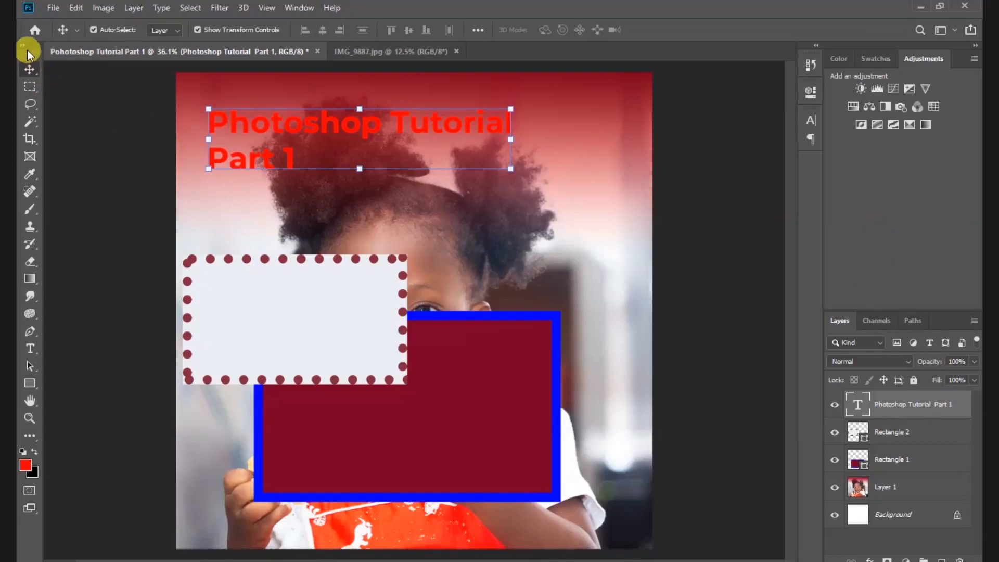
pyautogui.moveTo(27, 49); pyautogui.dragTo(23, 79)
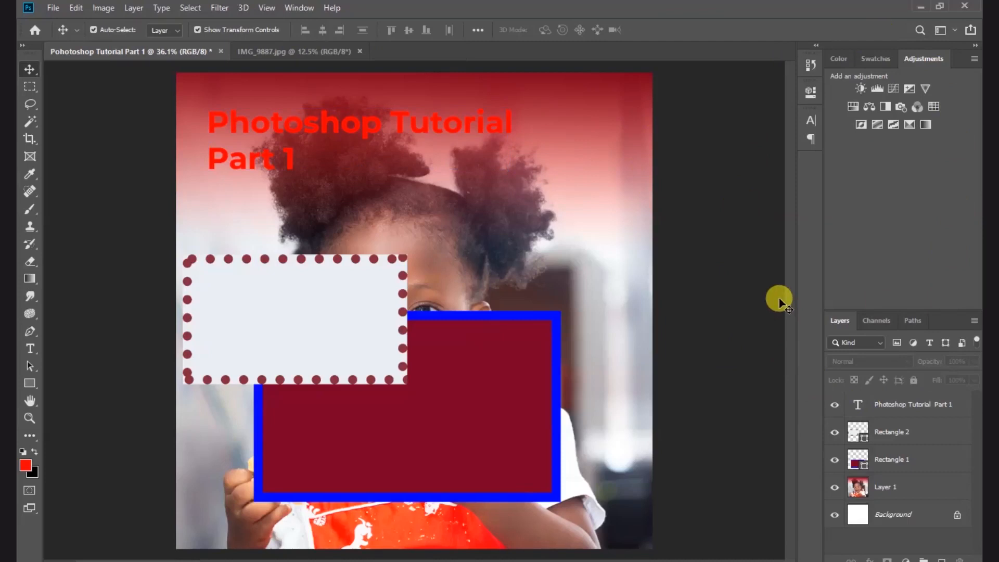
# - Show the Actions panel, close it again, and collapse the History panel
pyautogui.click(299, 8)
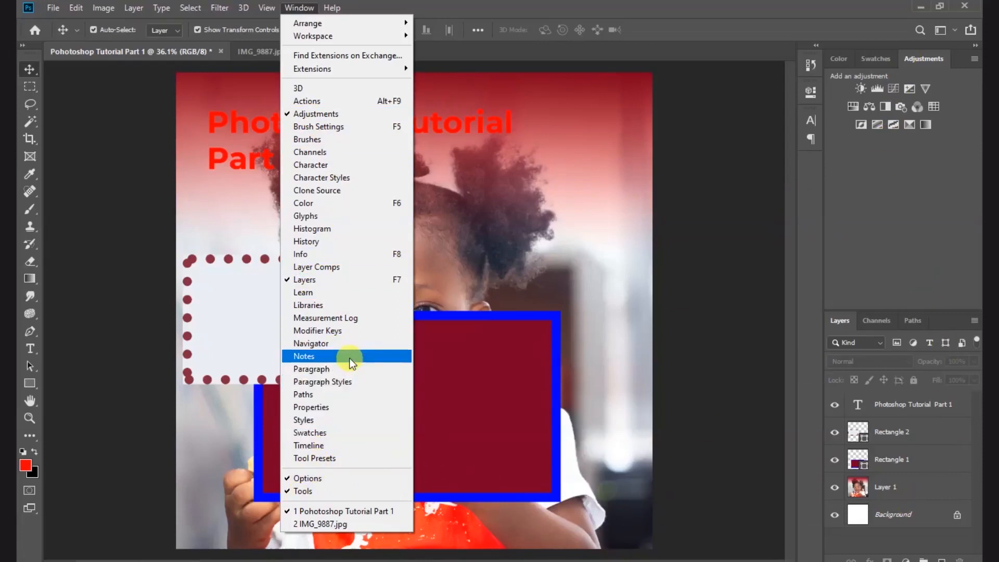
pyautogui.click(332, 101)
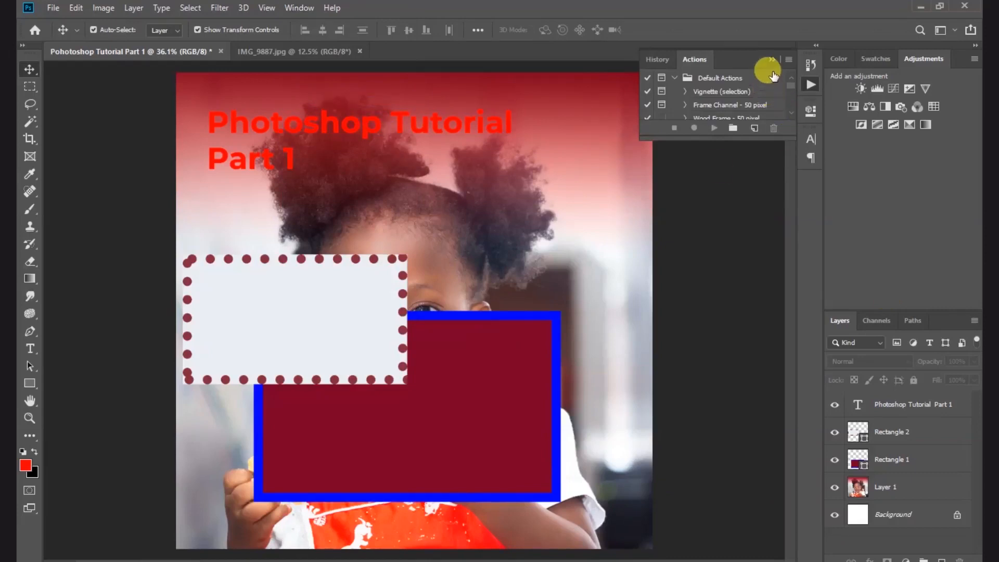
pyautogui.click(786, 60)
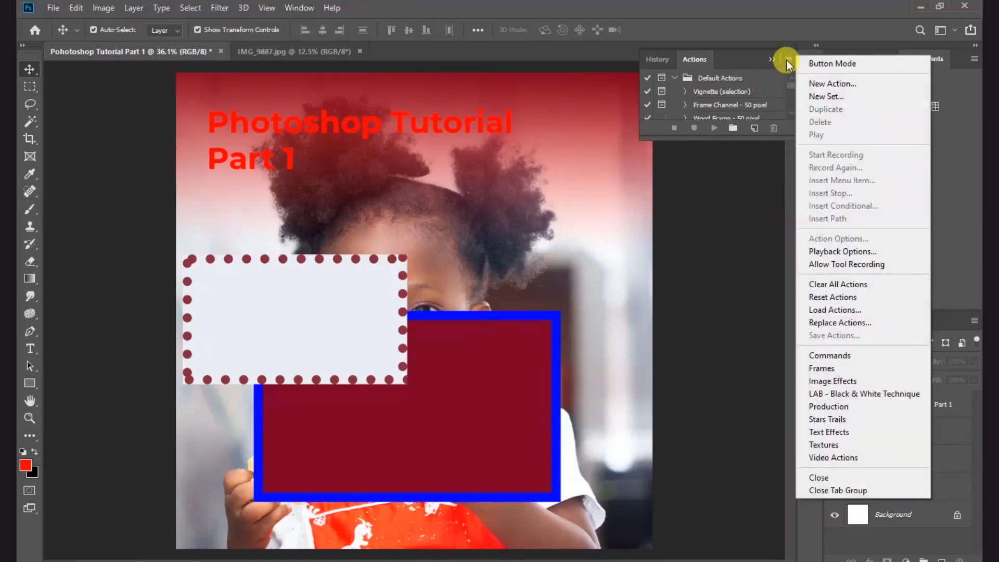
pyautogui.click(857, 477)
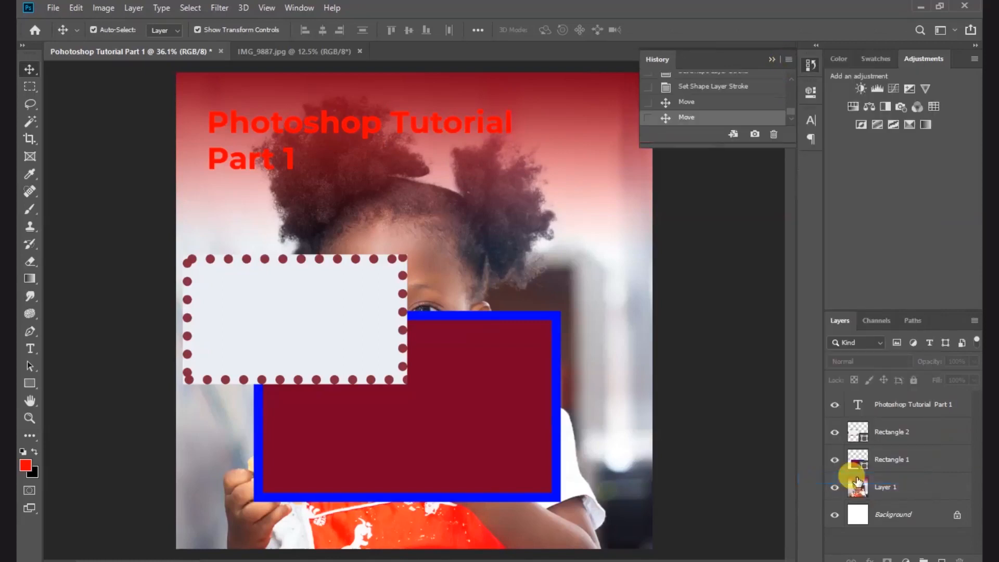
pyautogui.click(772, 57)
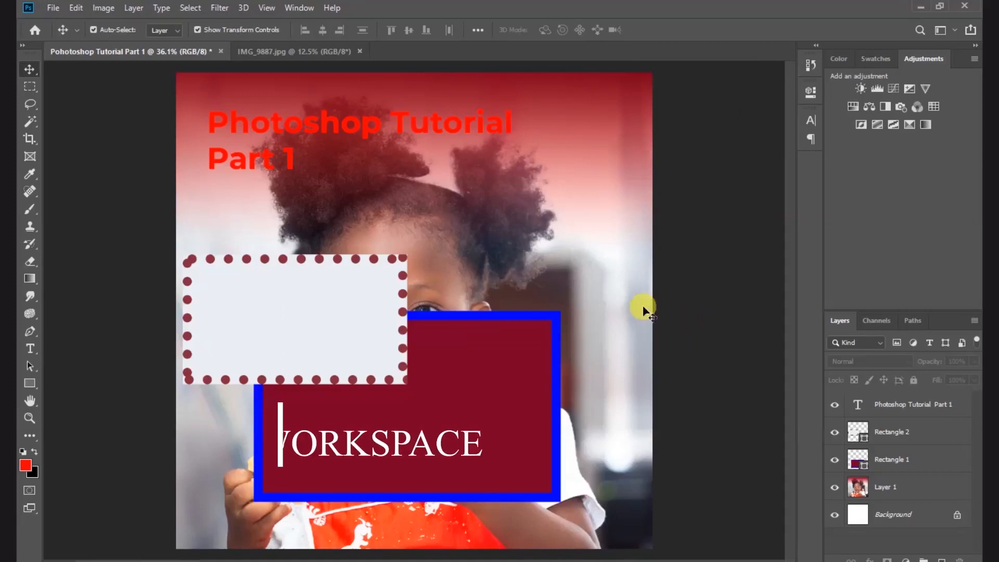
# - Look through the available workspaces and switch to the Photography workspace
pyautogui.click(308, 12)
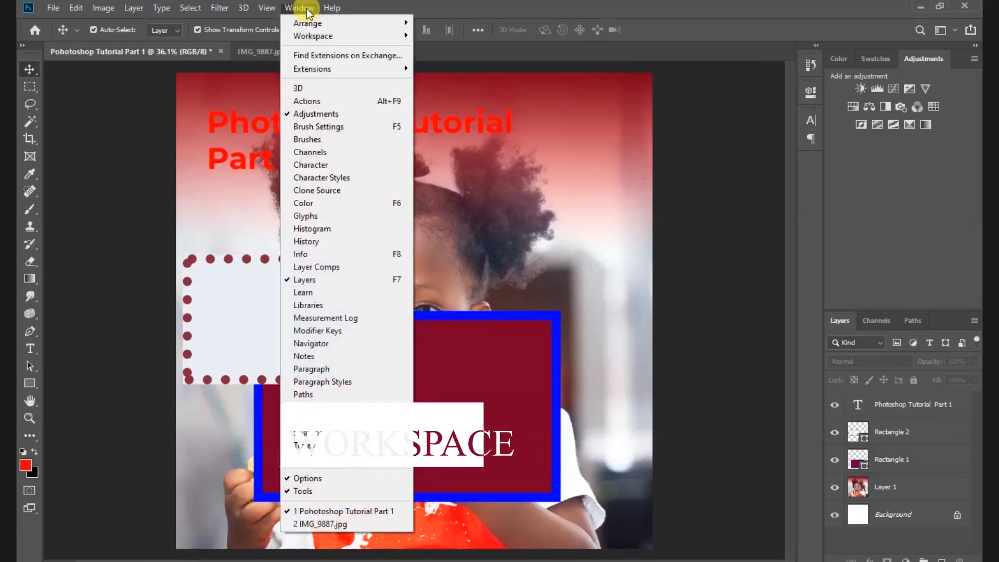
pyautogui.moveTo(305, 35)
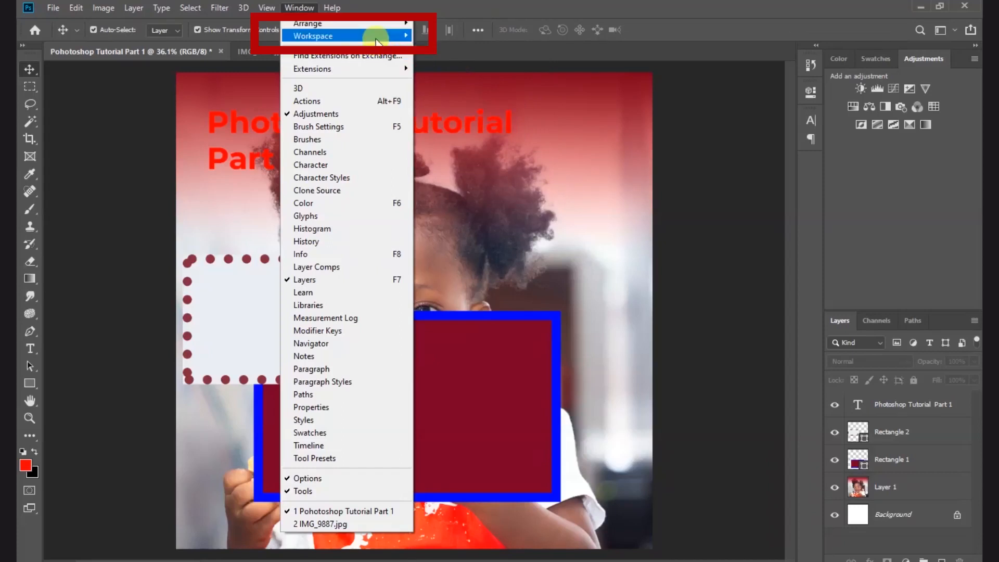
pyautogui.moveTo(397, 35)
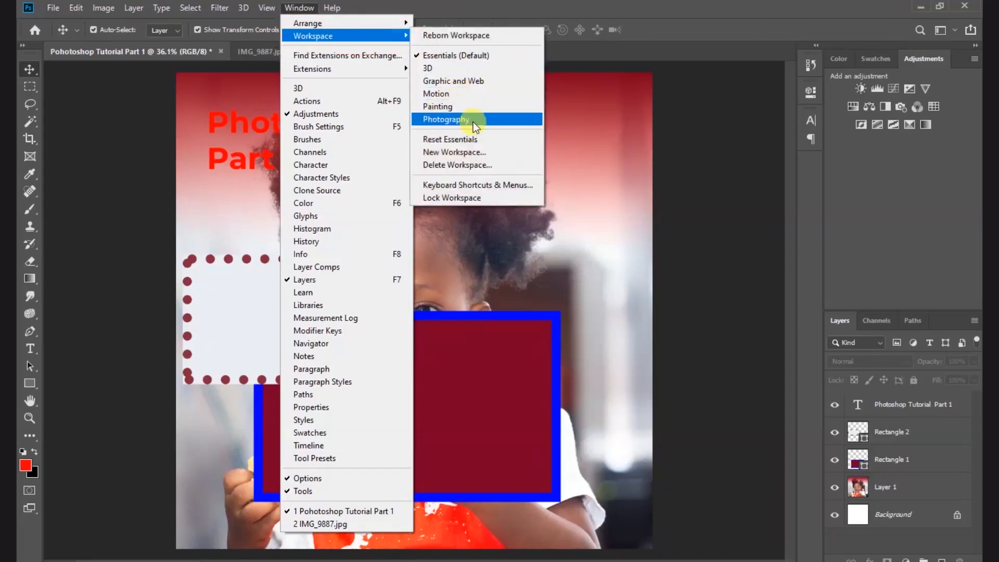
pyautogui.click(673, 51)
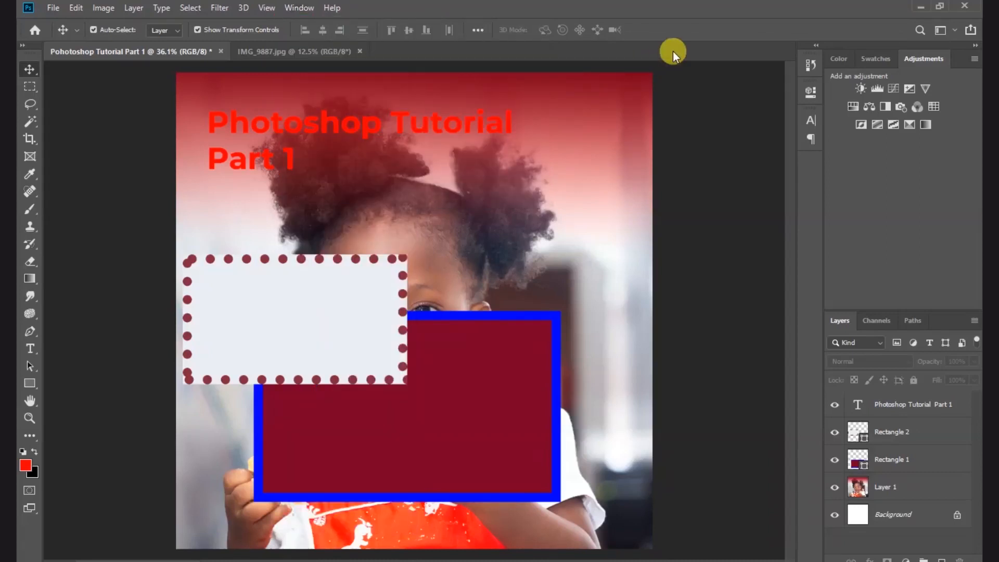
pyautogui.click(941, 30)
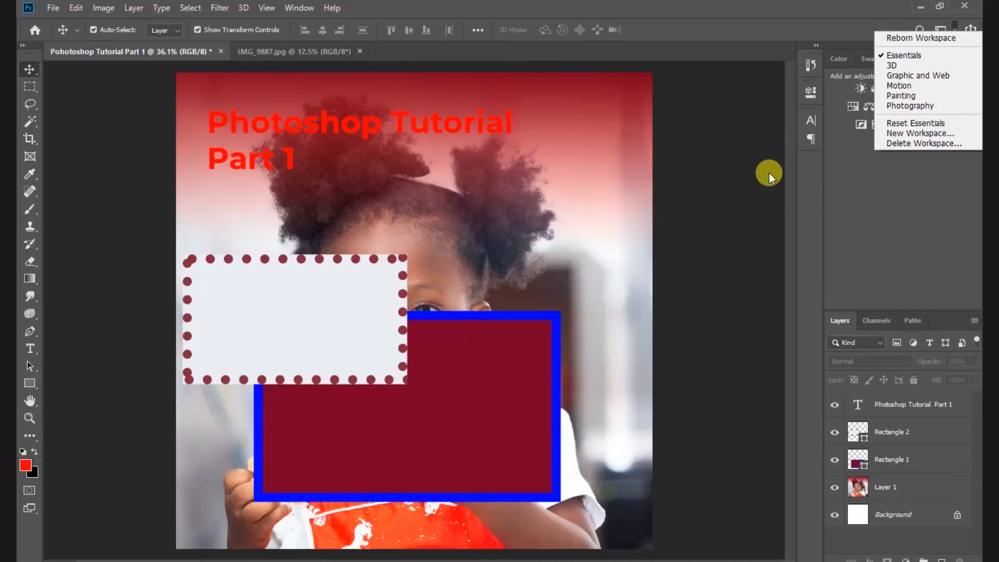
pyautogui.click(910, 106)
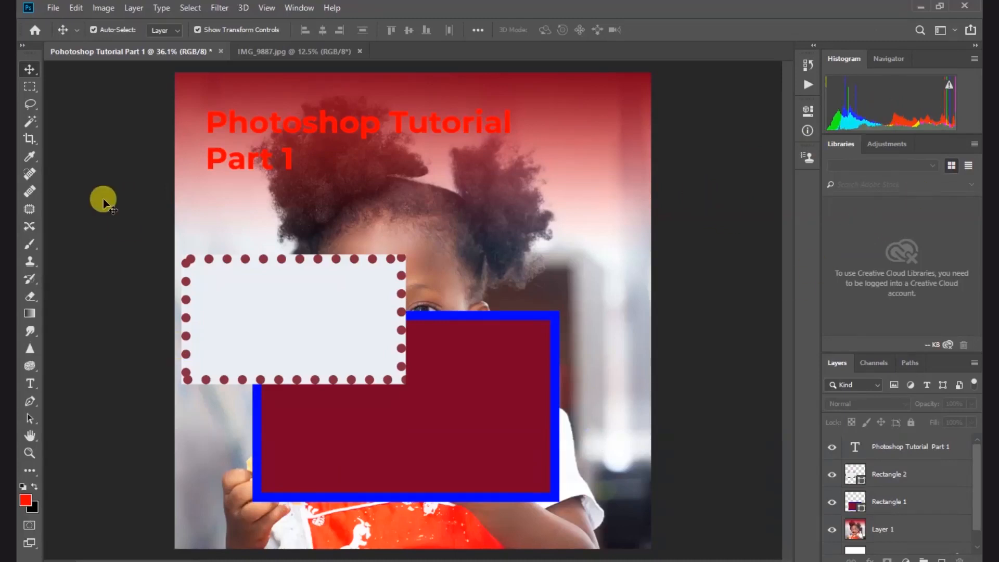
# - Check which panels the Photography workspace shows, and switch back to the Essentials workspace
pyautogui.click(302, 12)
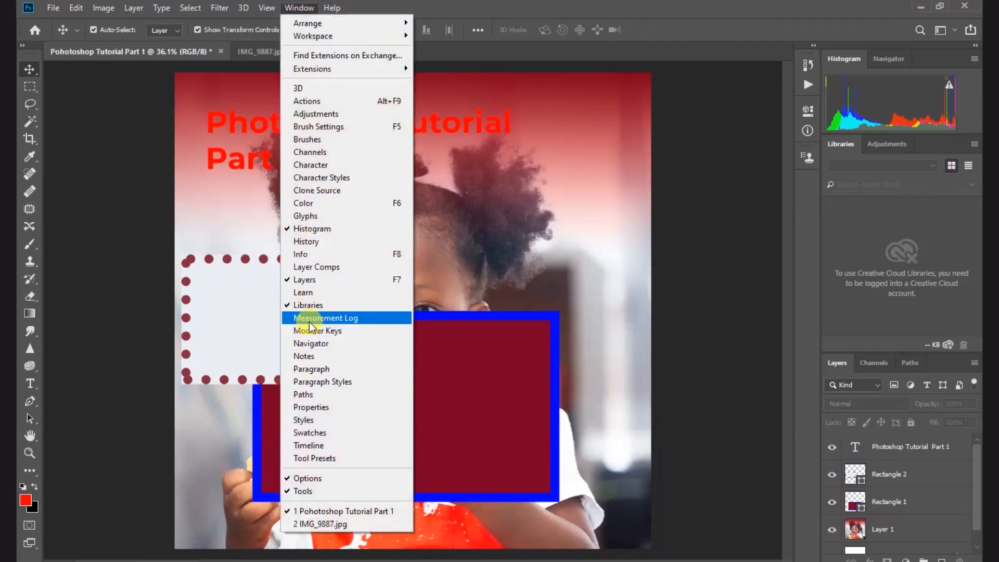
pyautogui.click(570, 21)
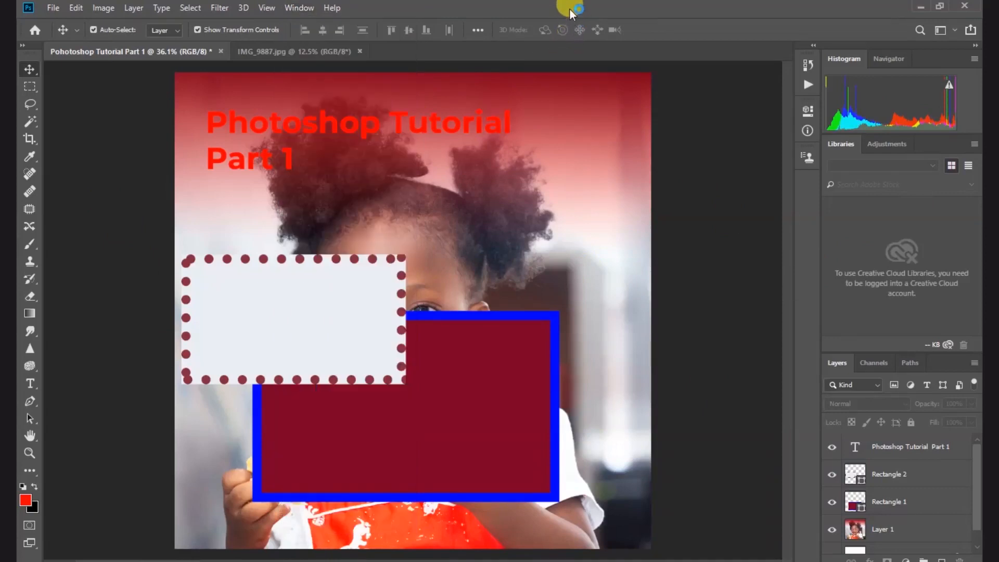
pyautogui.click(953, 30)
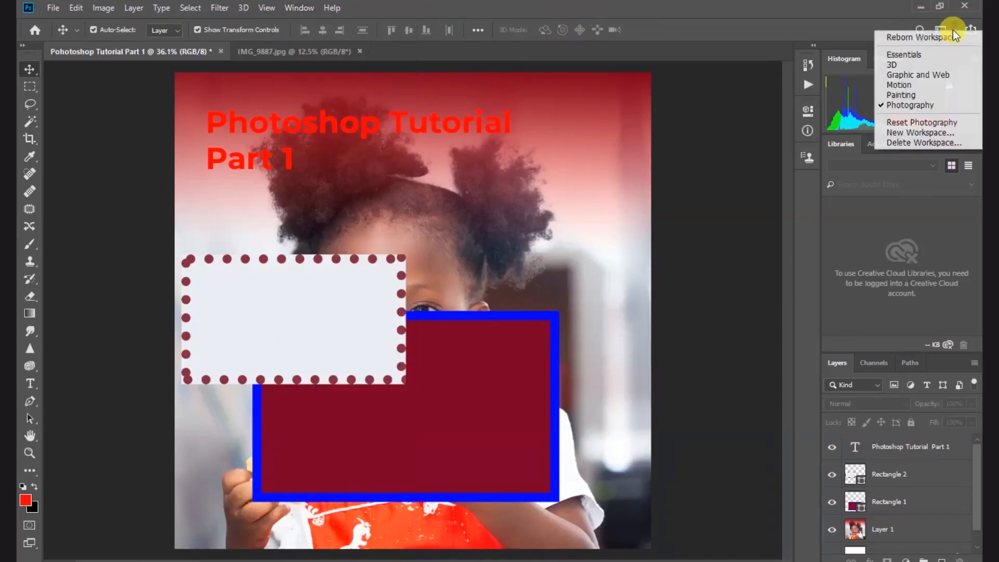
pyautogui.click(929, 55)
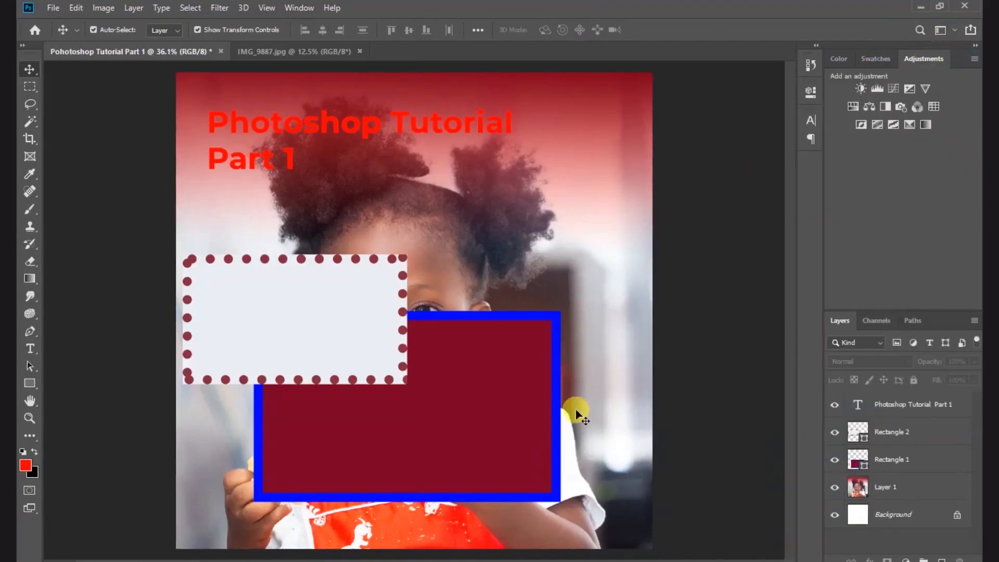
# - Search the program for "crop", activate the Crop Tool from the results, and return to the Move tool
pyautogui.click(919, 31)
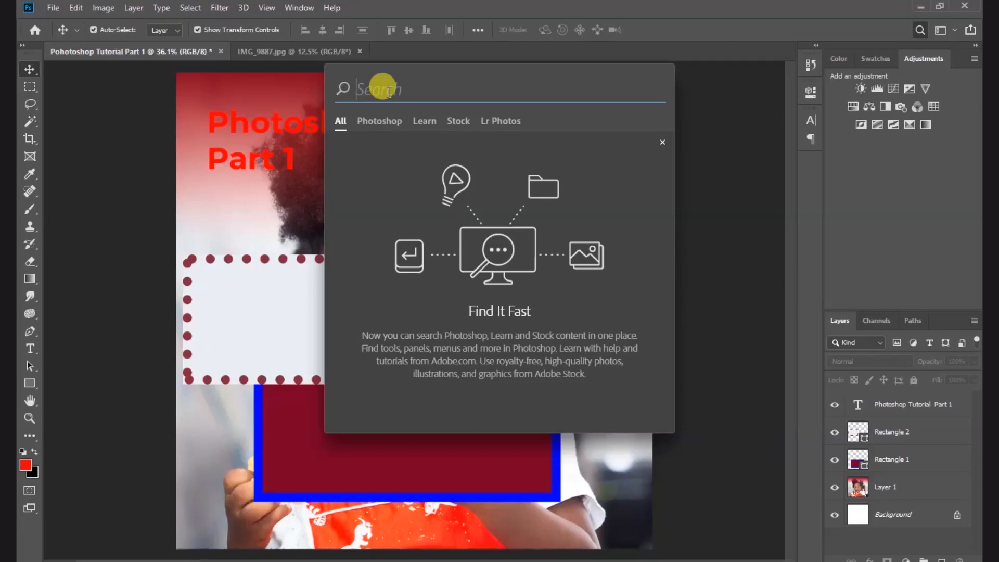
pyautogui.write('crop')
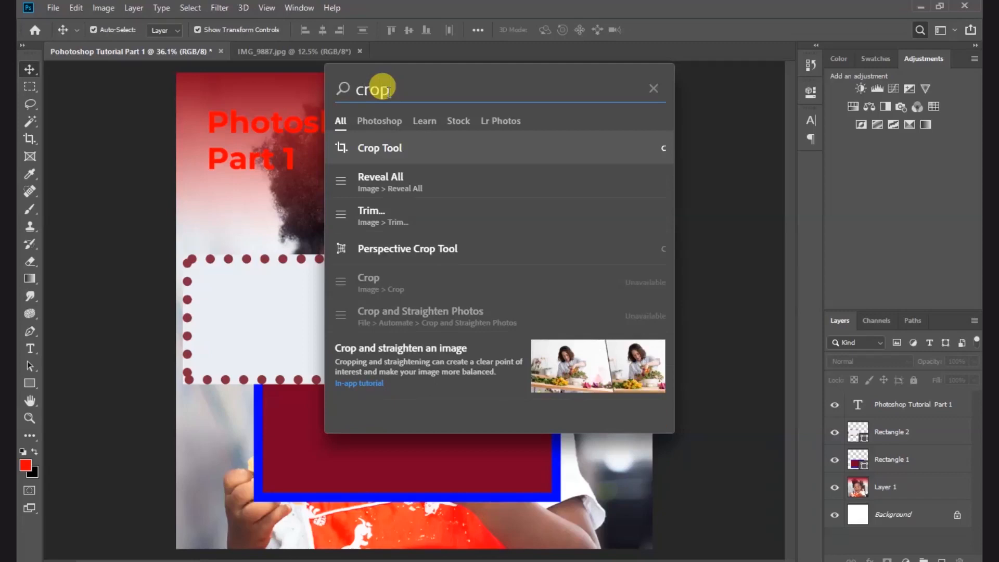
pyautogui.click(420, 147)
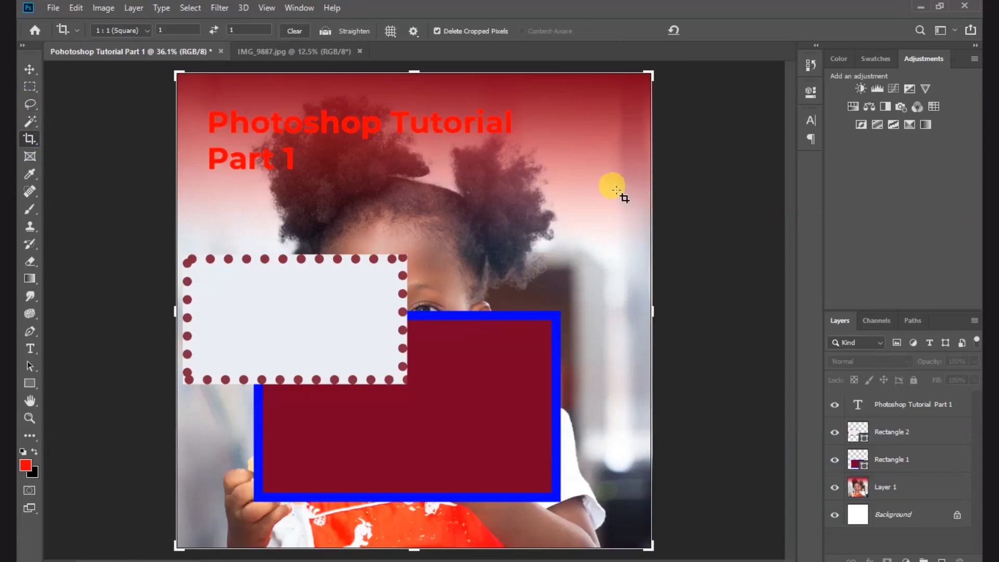
pyautogui.click(30, 68)
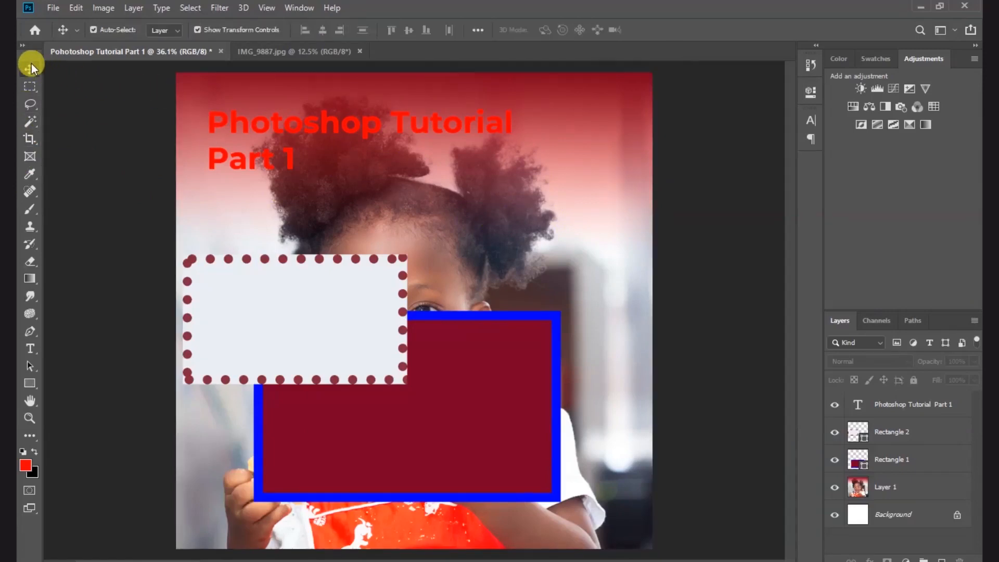